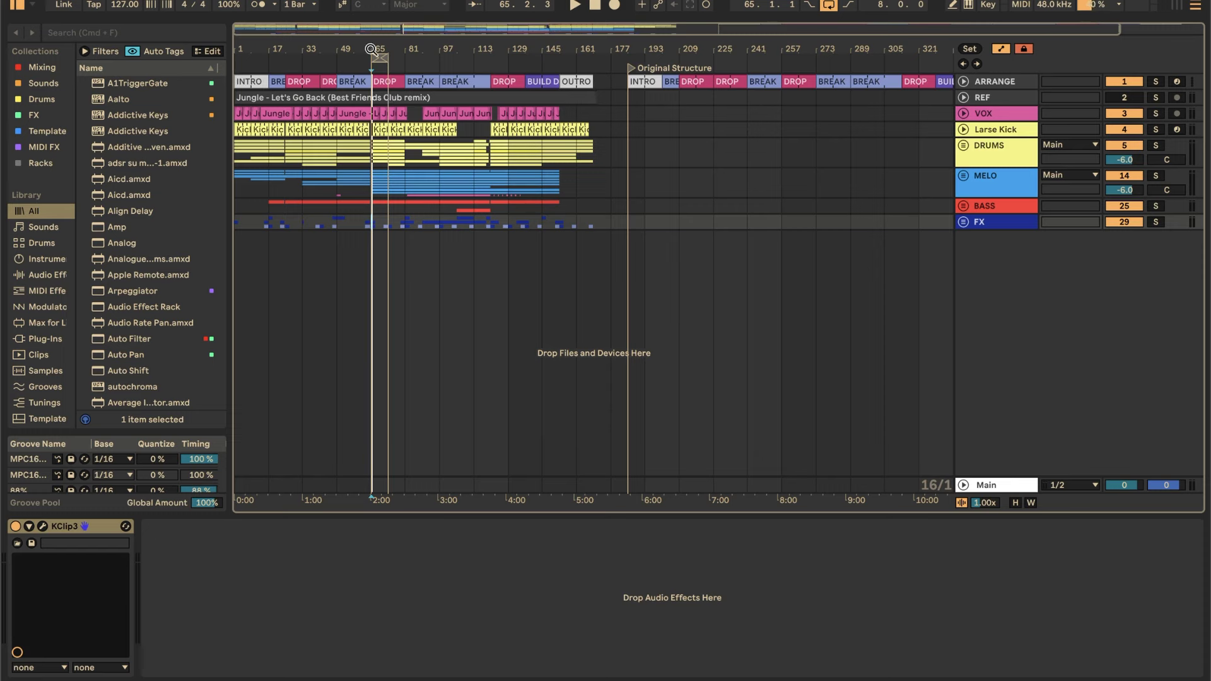
# - Mute the FX, BASS, MELO, DRUMS and Larse Kick tracks at the bar 65 drop, leaving VOX active
pyautogui.moveTo(375, 49); pyautogui.dragTo(441, 164)
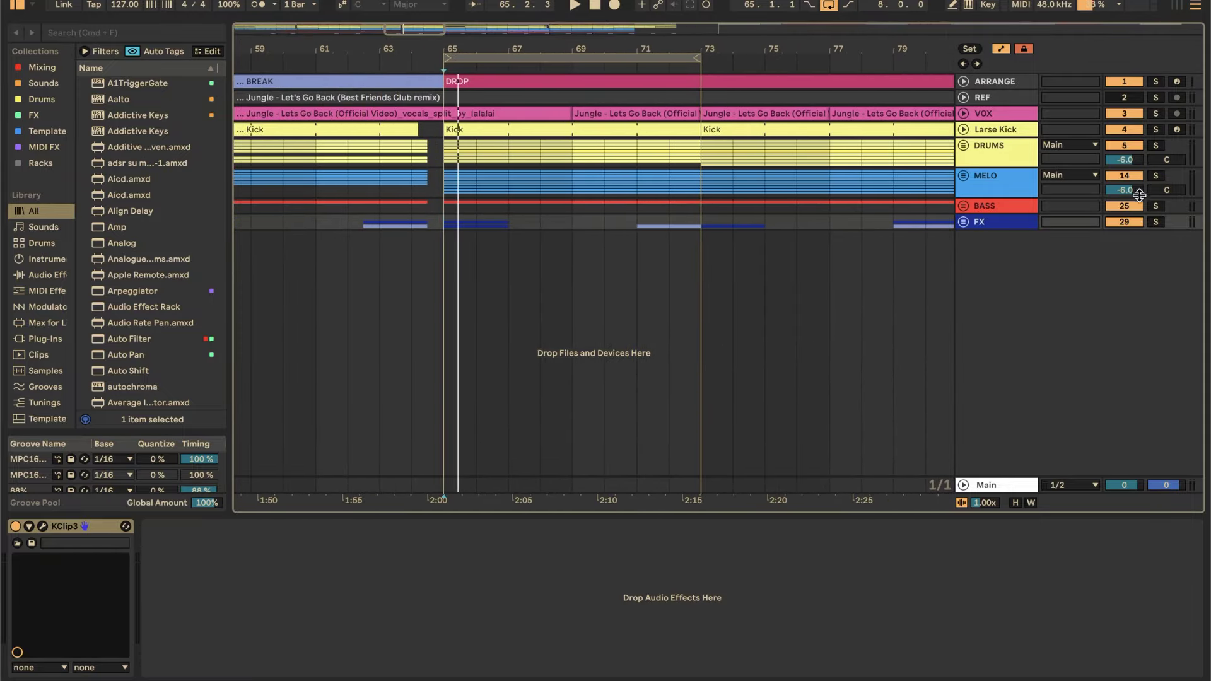
pyautogui.click(1124, 221)
pyautogui.click(1124, 206)
pyautogui.click(1124, 175)
pyautogui.click(1124, 145)
pyautogui.click(1124, 129)
# - Play the vocal from bar 65, unfold the VOX track and open the vocal clip's sample view
pyautogui.click(445, 161)
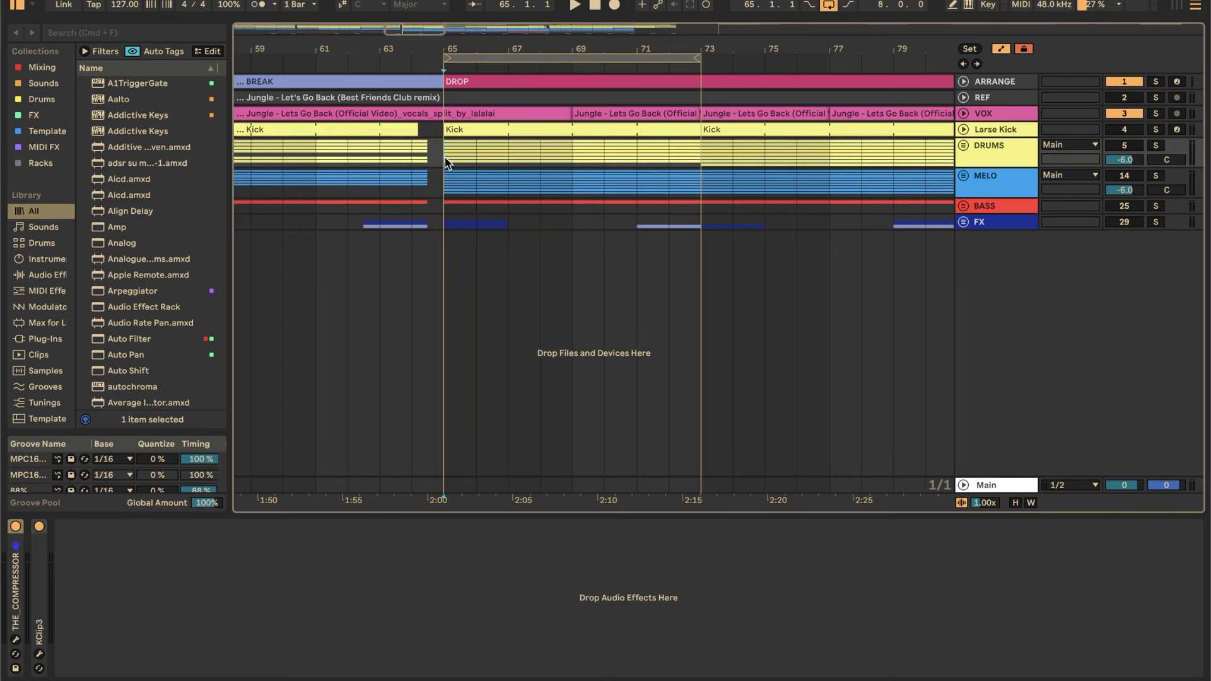
pyautogui.press('space')
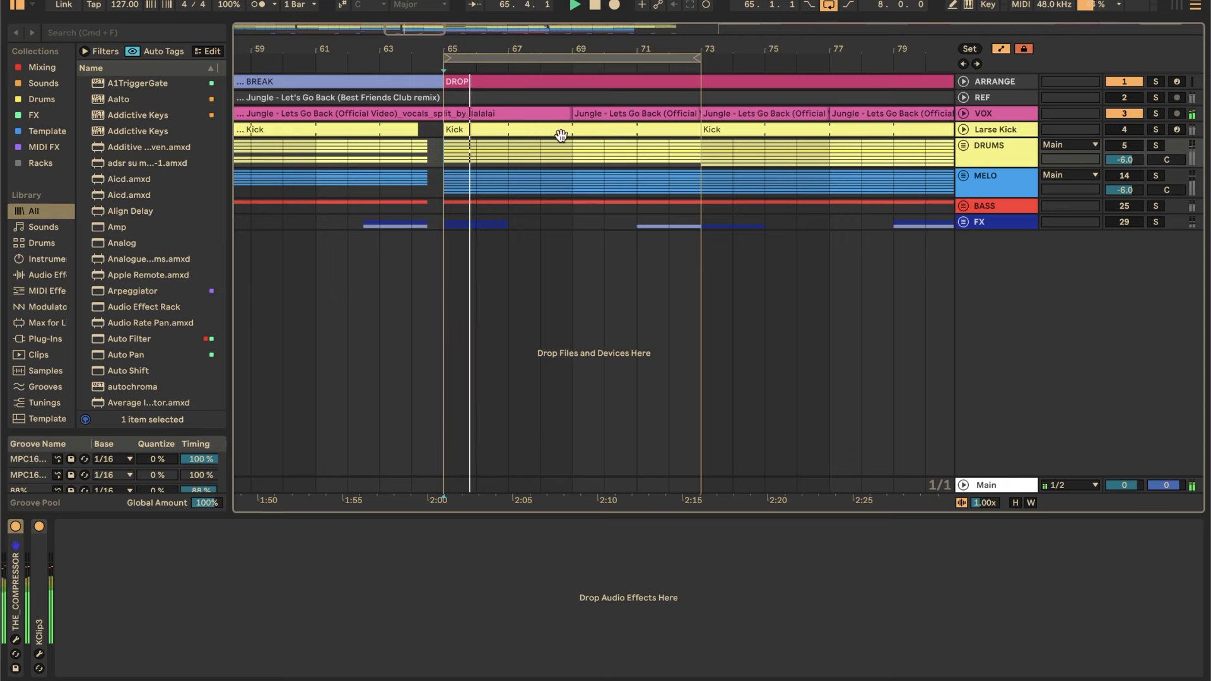
pyautogui.click(964, 114)
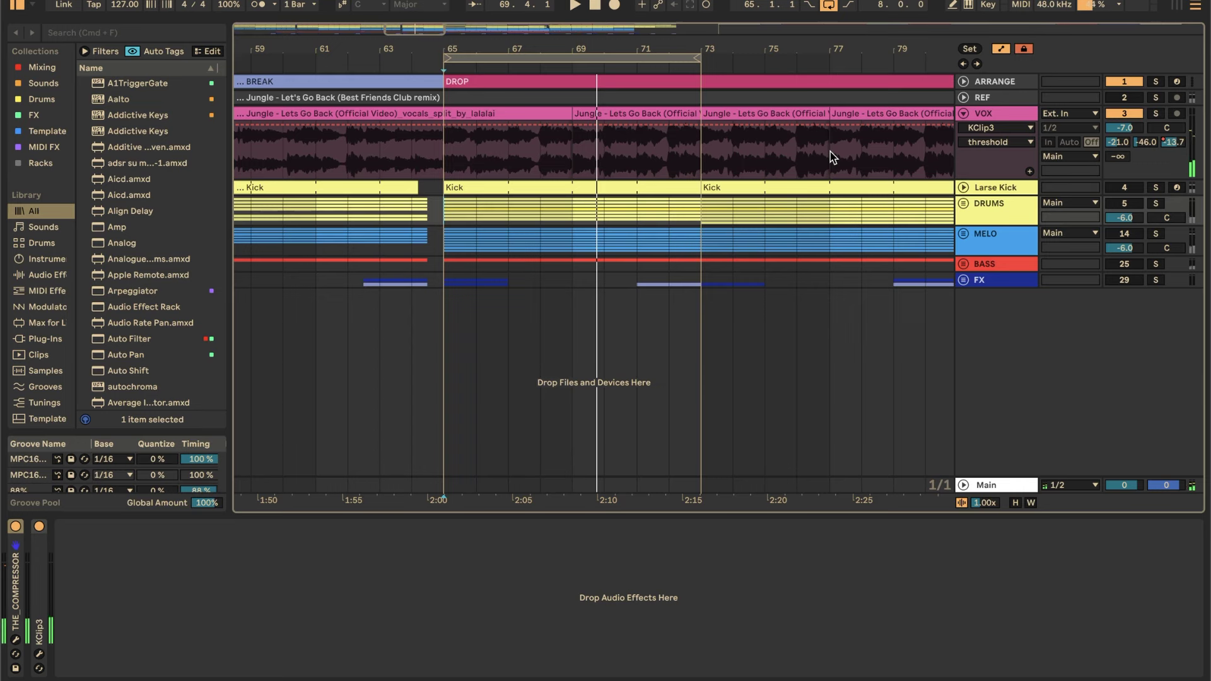
pyautogui.doubleClick(521, 114)
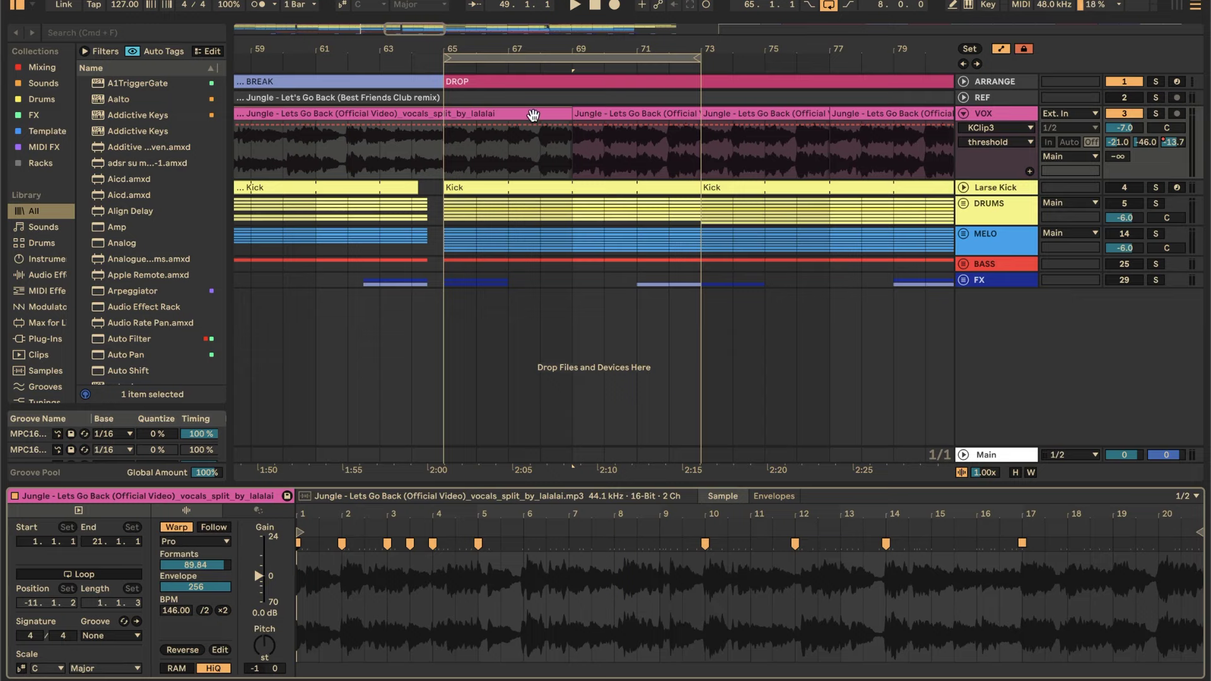
# - Show the VOX track's effects chain and inspect THE_COMPRESSOR's settings in its plug-in window
pyautogui.click(1013, 120)
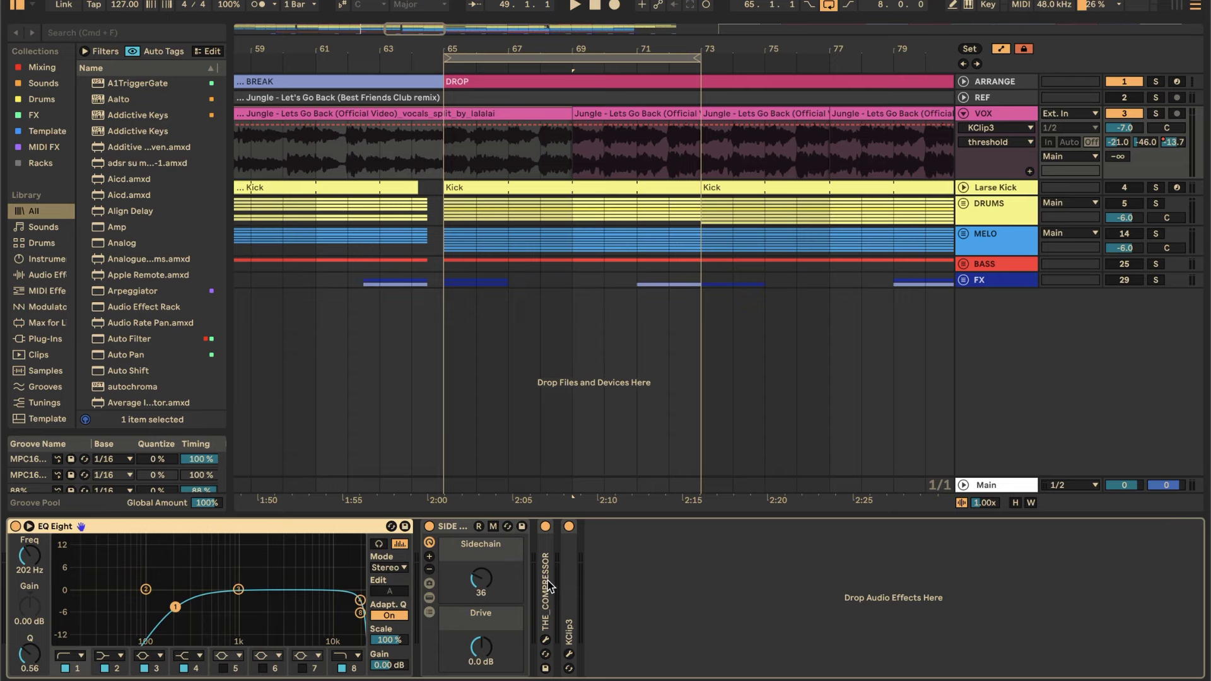
pyautogui.click(545, 640)
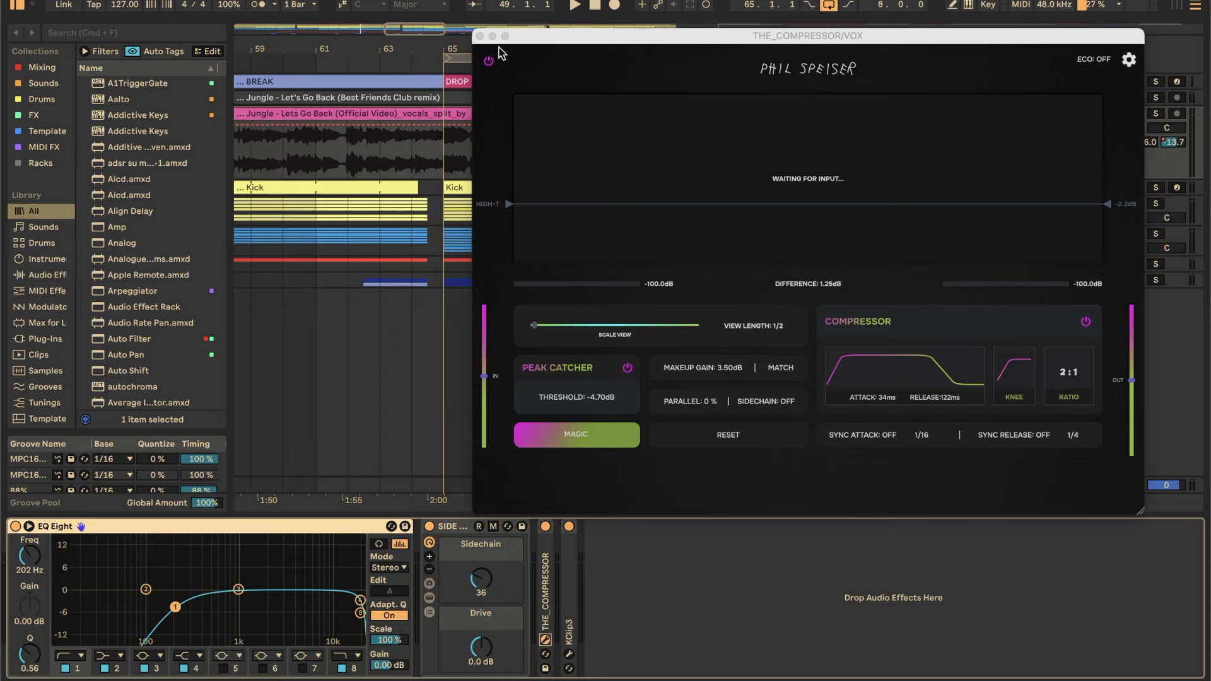
pyautogui.click(480, 36)
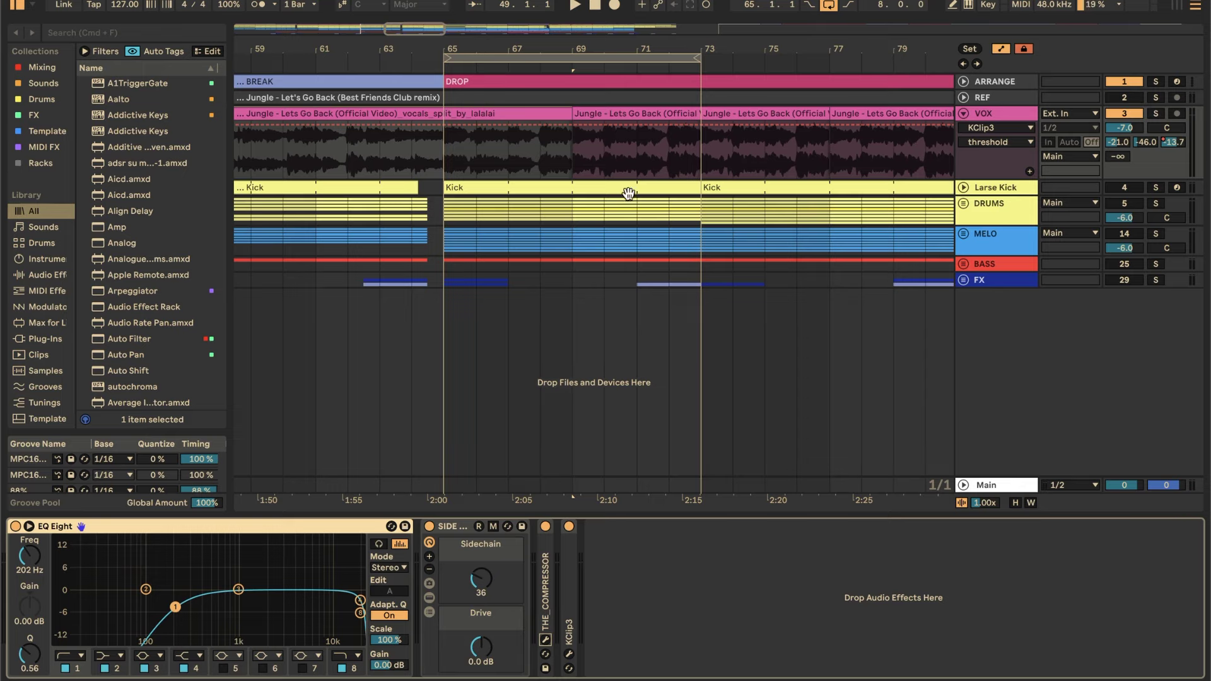
# - Unmute and unfold the Larse Kick track, with its devices shown, and play it with the vocal from bar 65
pyautogui.moveTo(519, 50); pyautogui.dragTo(518, 21)
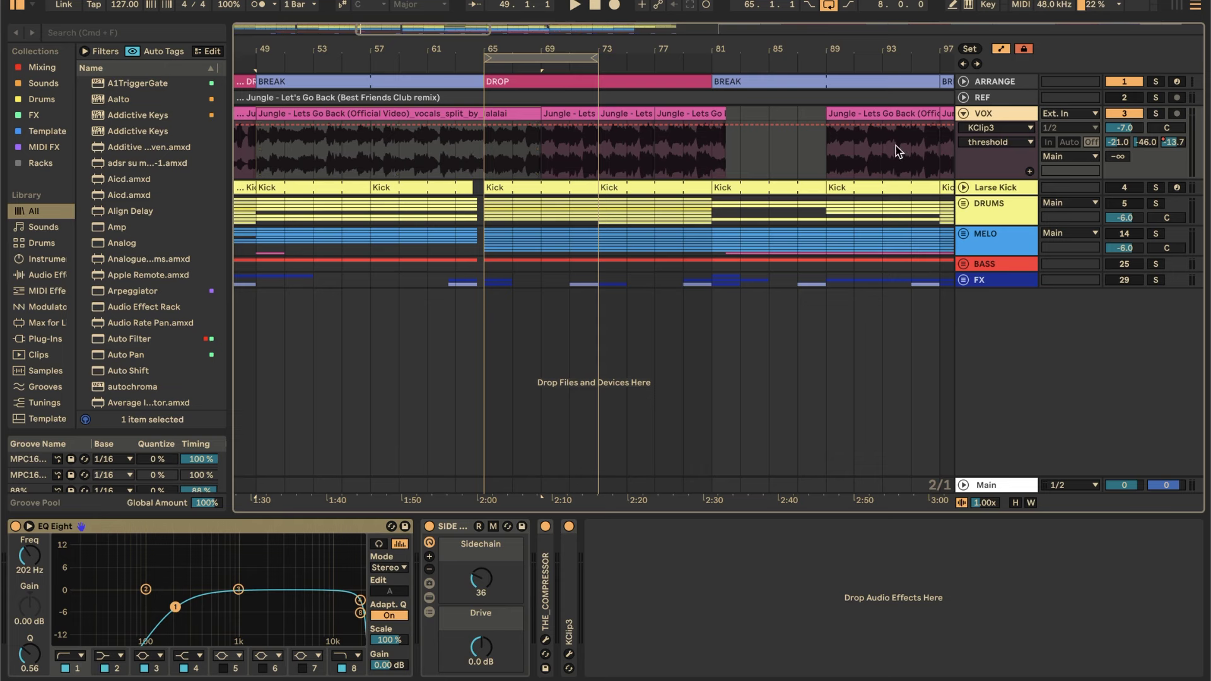
pyautogui.click(984, 192)
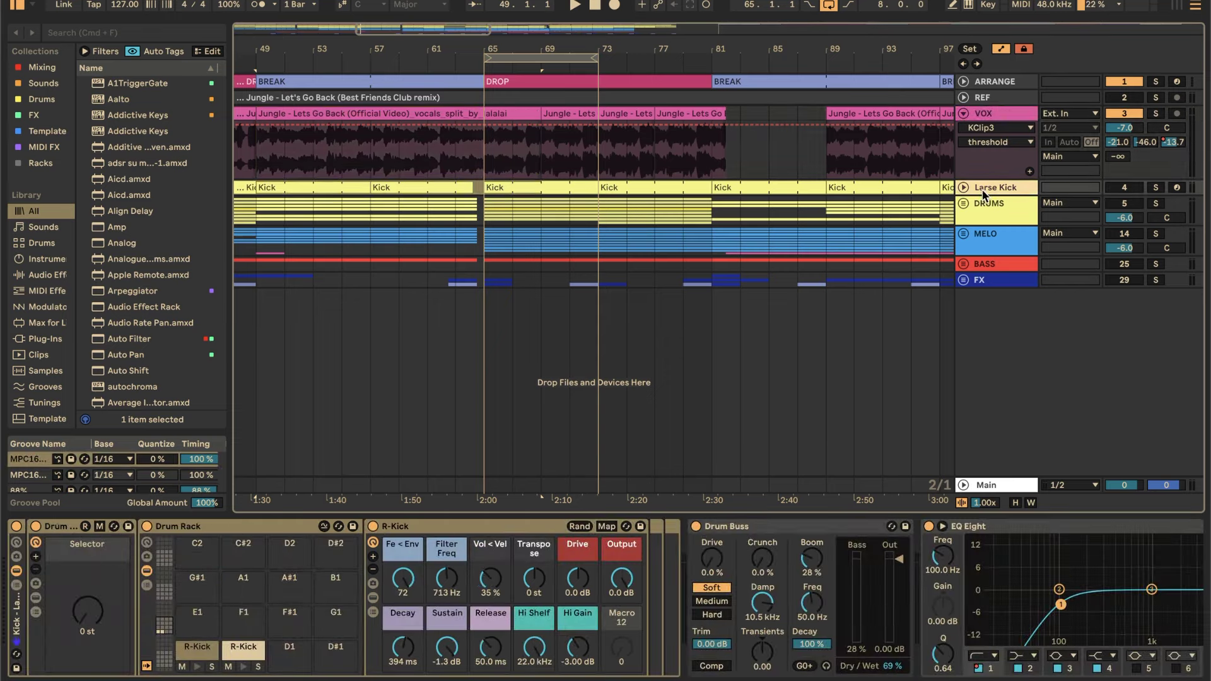
pyautogui.click(1124, 188)
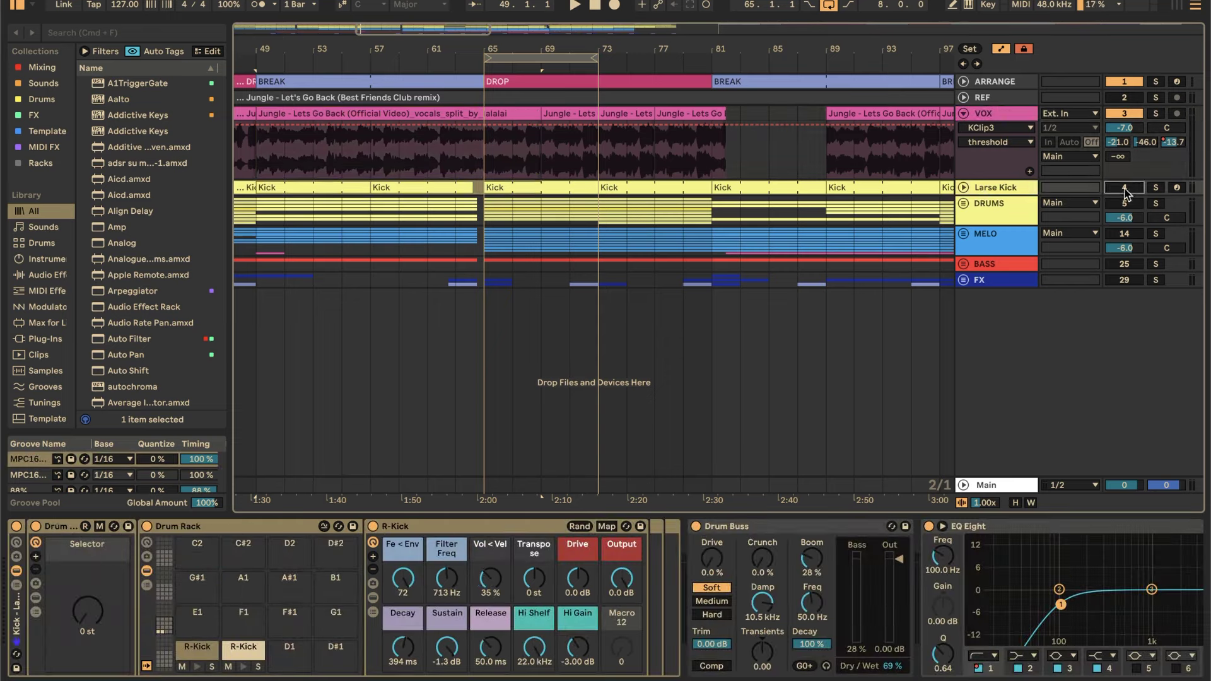
pyautogui.click(963, 188)
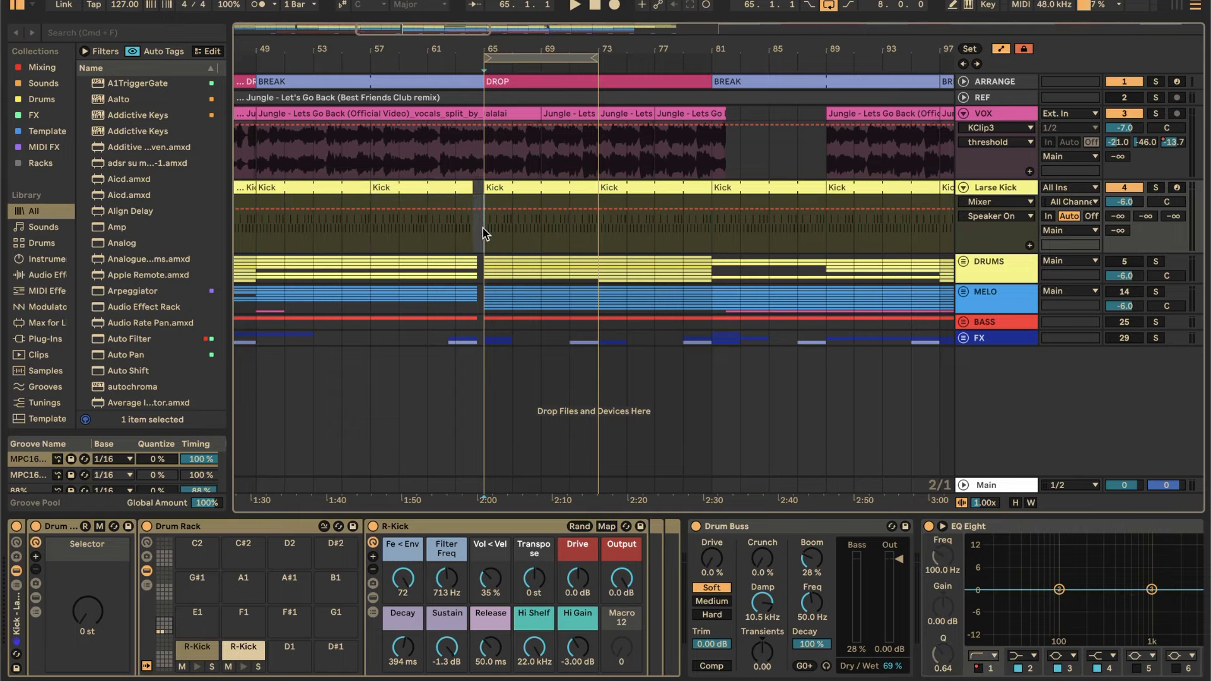
pyautogui.press('space')
pyautogui.moveTo(504, 47); pyautogui.dragTo(505, 88)
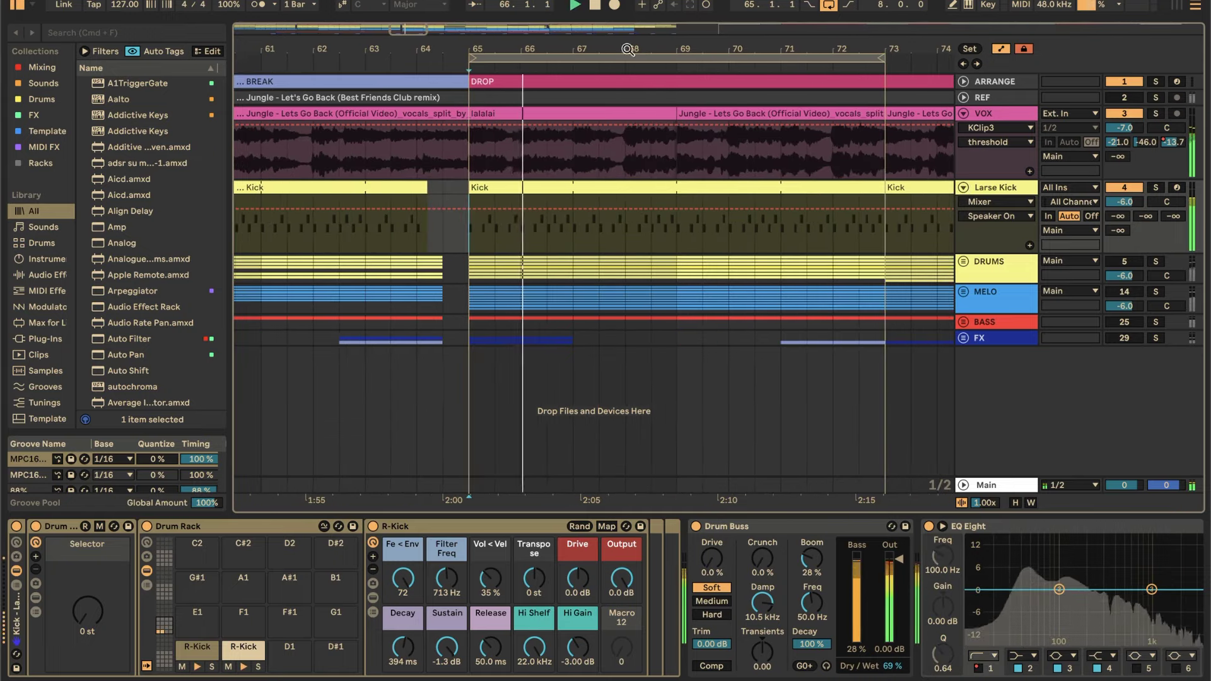
# - Mute the VOX track and restart playback from bar 65 to hear the kick alone
pyautogui.click(1134, 116)
pyautogui.press('space')
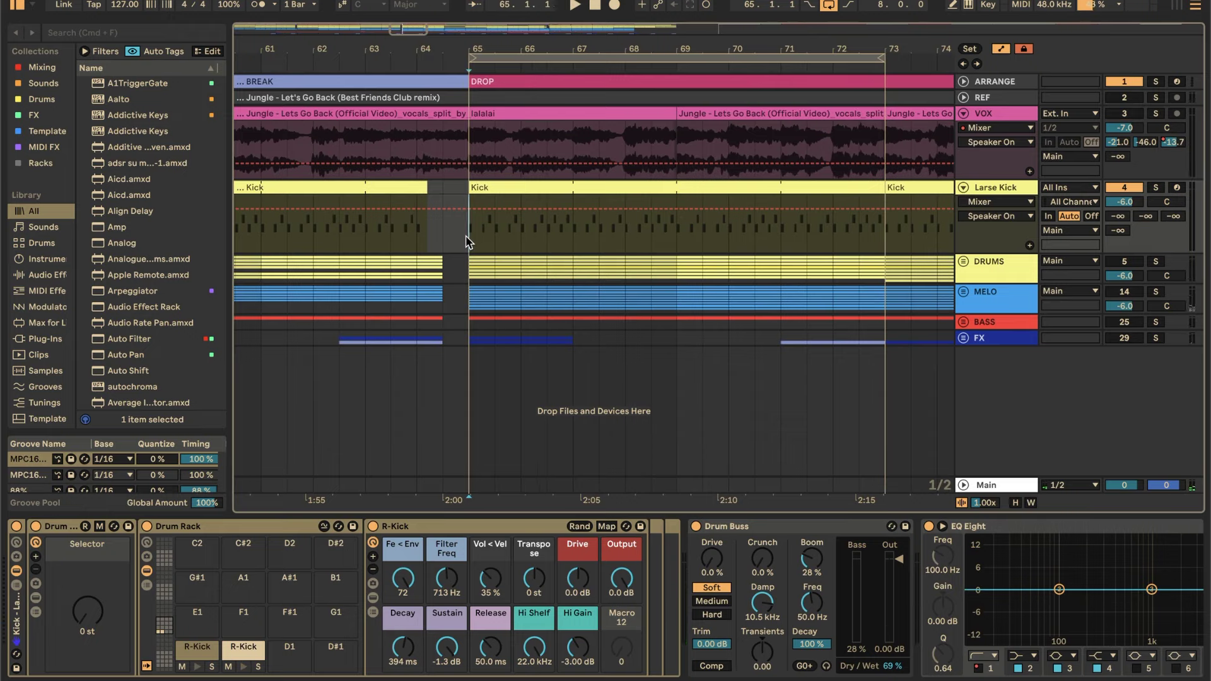
pyautogui.press('space')
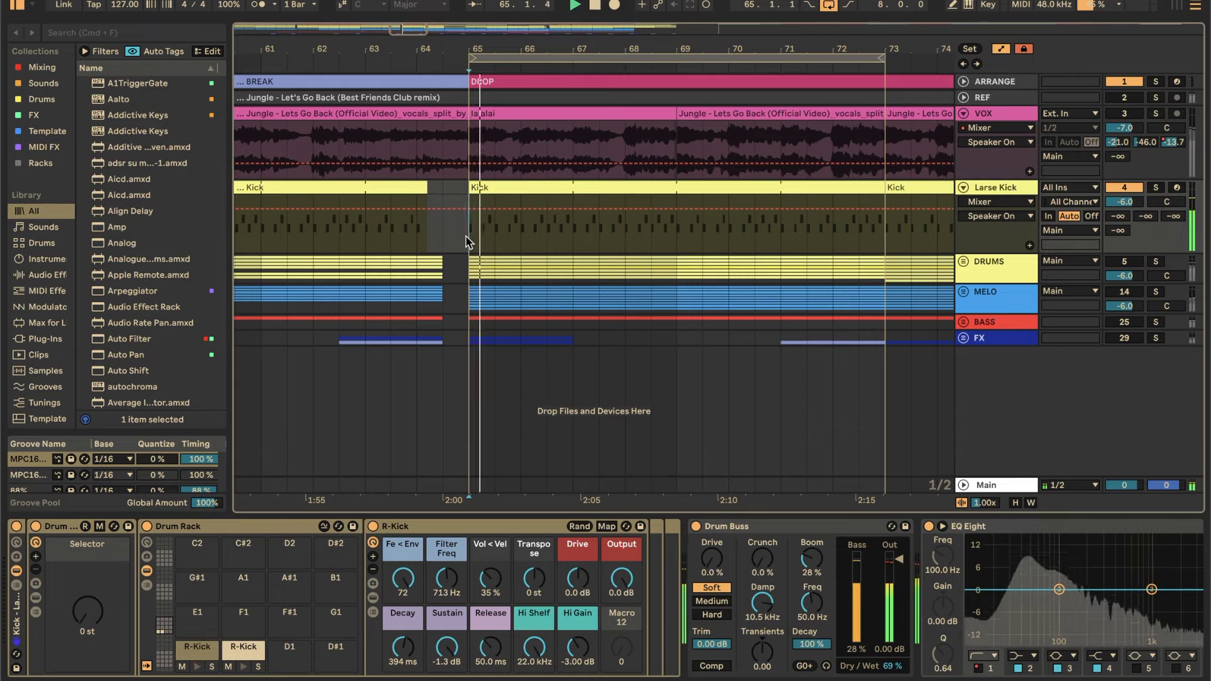
# - Open the Kick clip that starts at bar 65 and enlarge its note editor
pyautogui.doubleClick(540, 188)
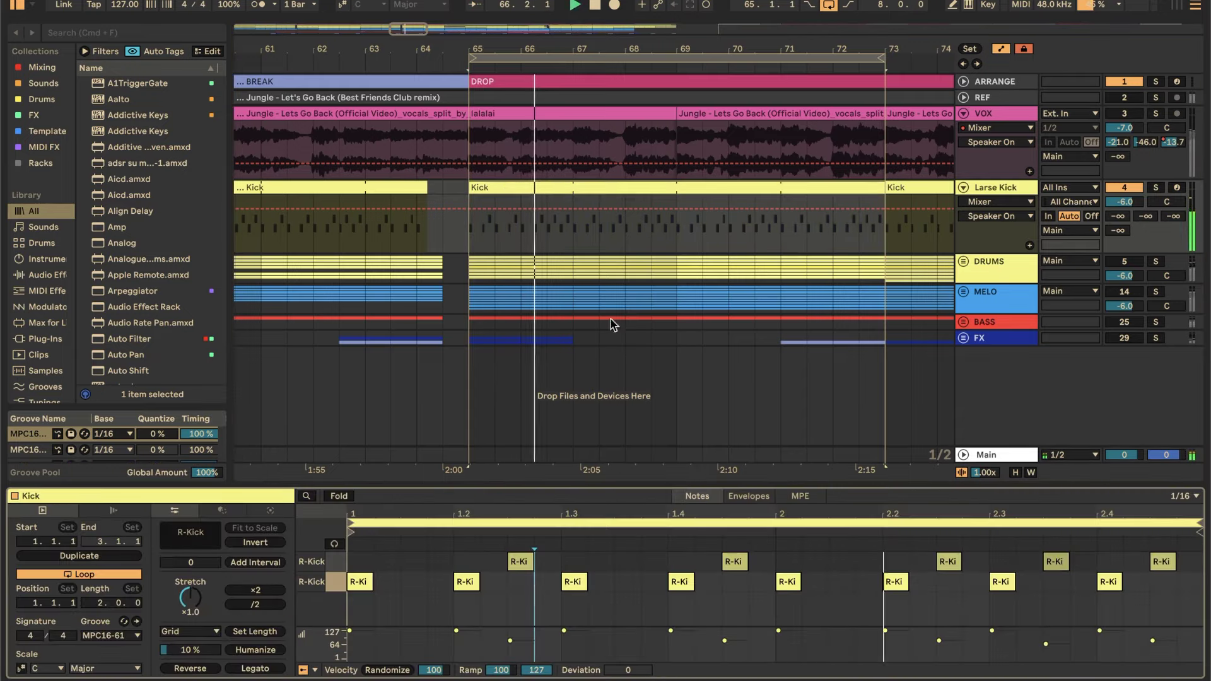
pyautogui.moveTo(615, 515); pyautogui.dragTo(612, 291)
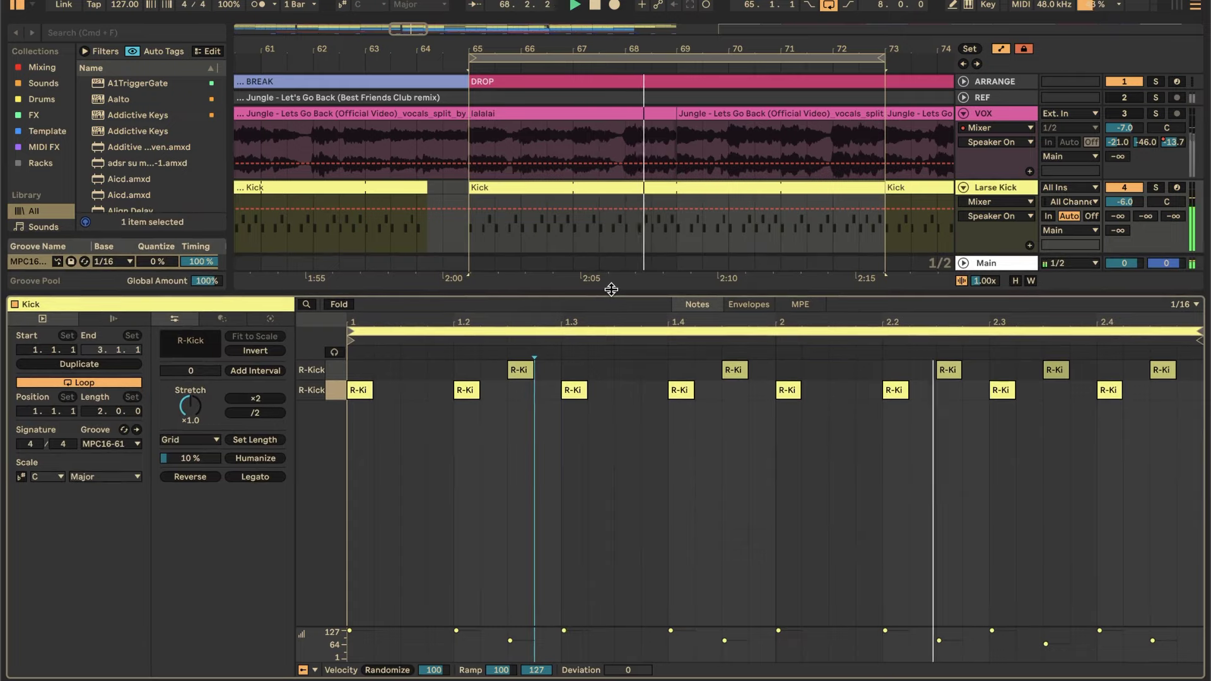
pyautogui.moveTo(611, 290); pyautogui.dragTo(614, 294)
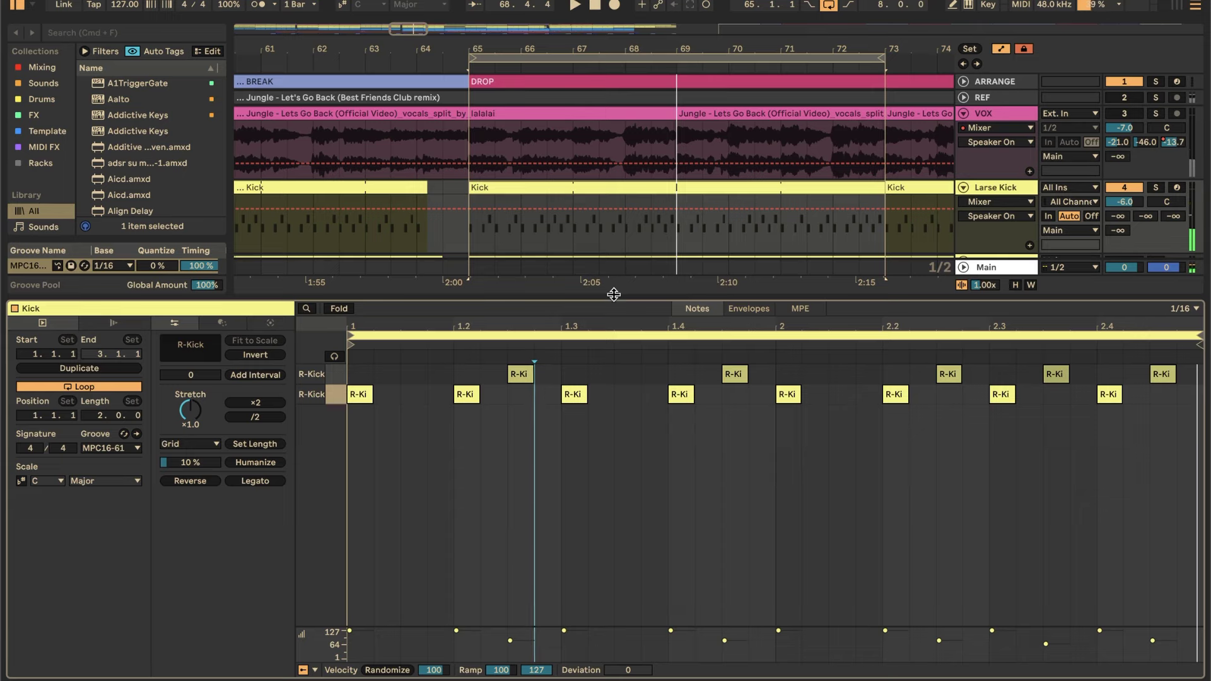
# - Examine the main R-Kick notes on the beats and the off-beat R-Kick notes in the row above them
pyautogui.click(335, 395)
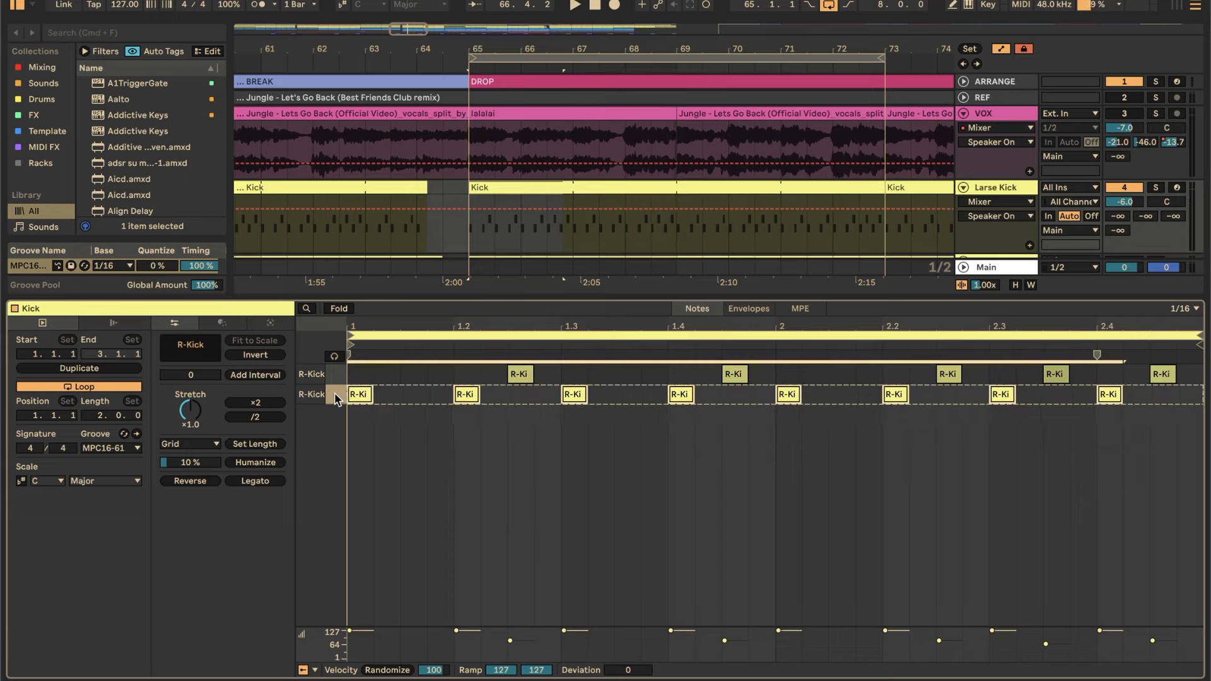
pyautogui.click(407, 411)
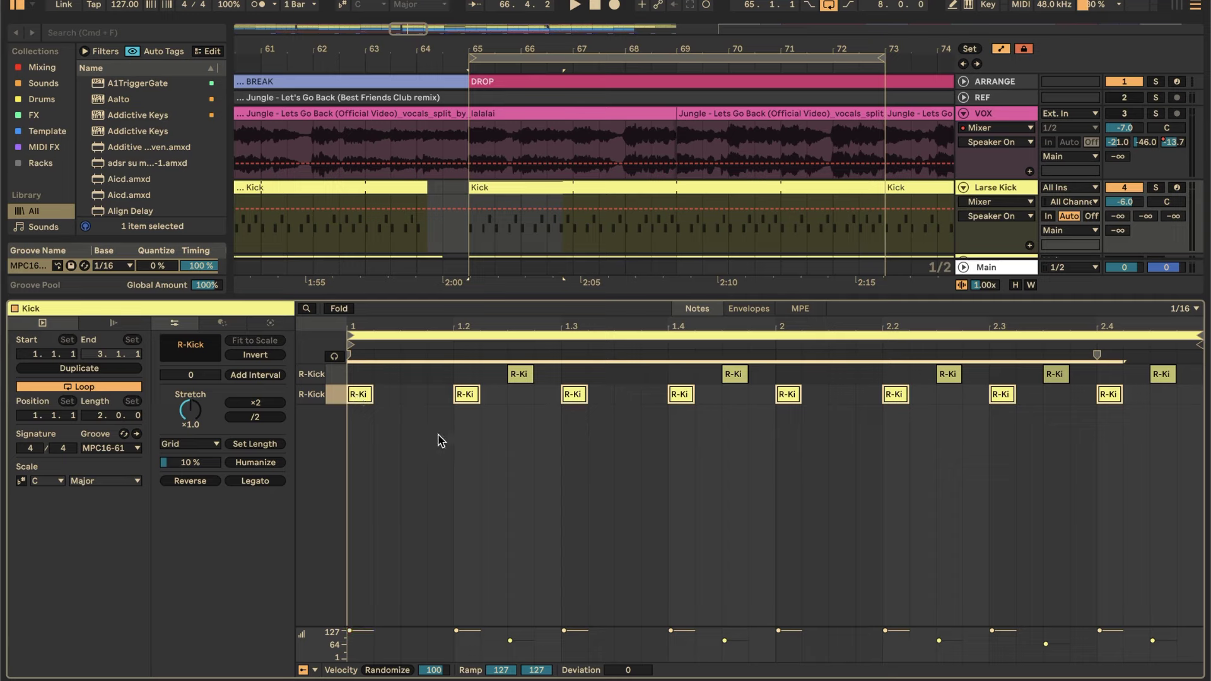
pyautogui.click(584, 188)
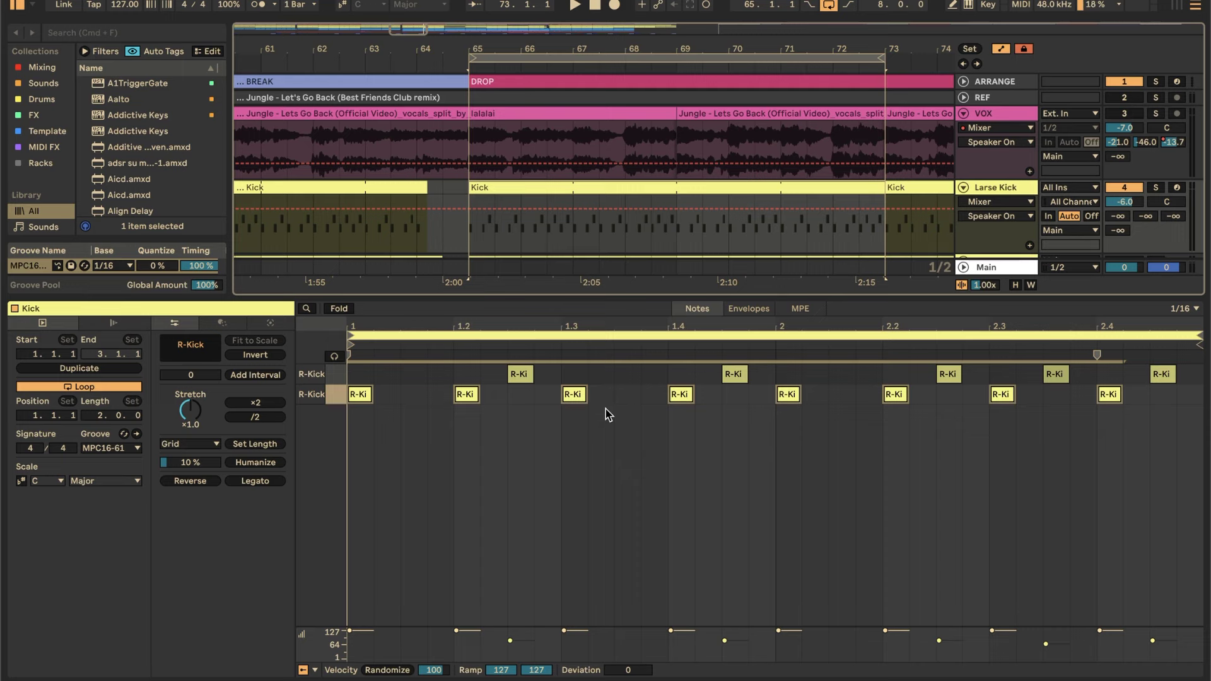
pyautogui.click(329, 397)
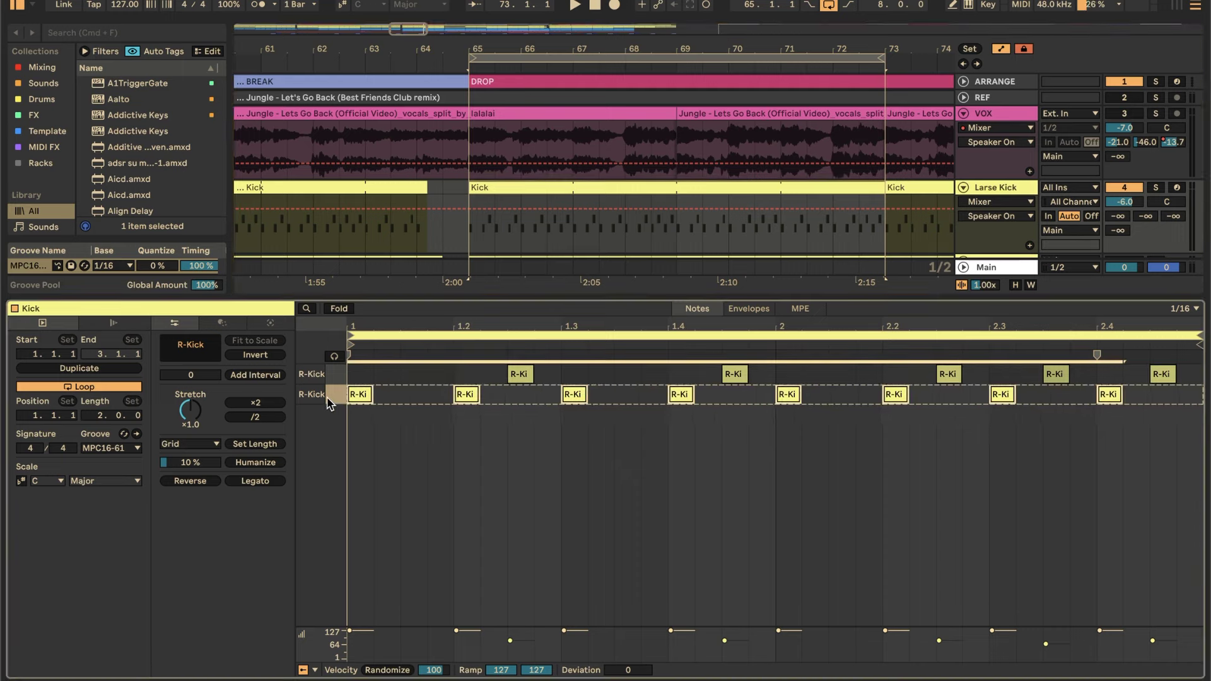
pyautogui.click(514, 373)
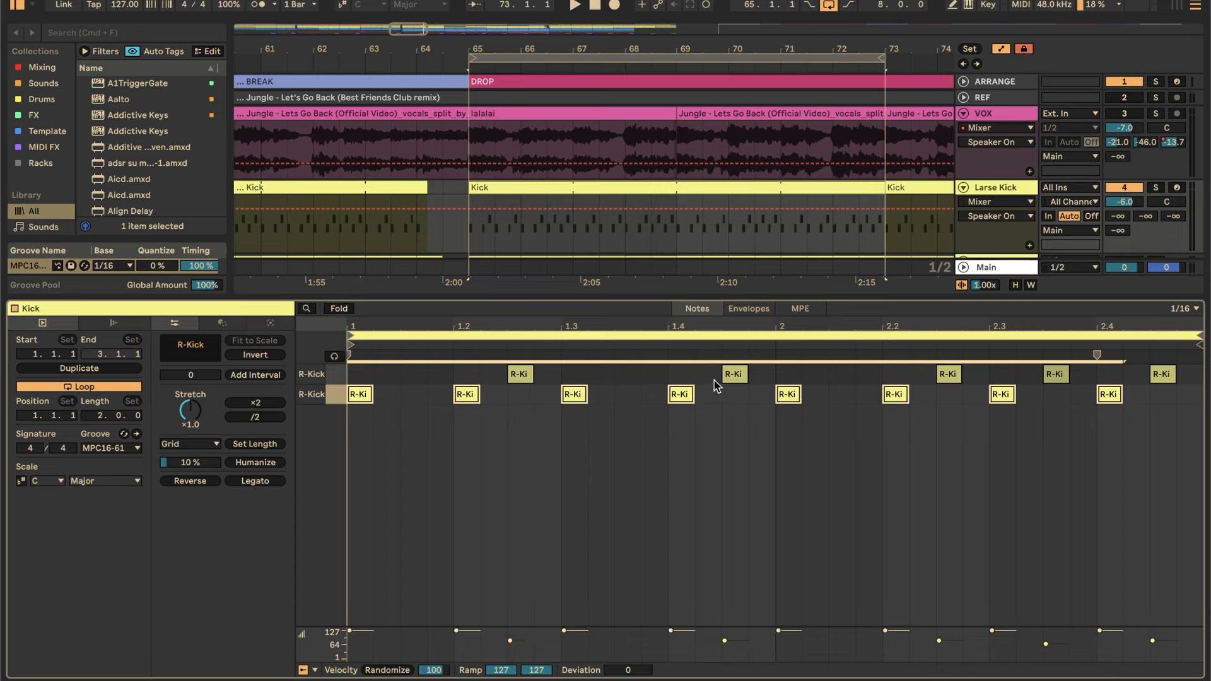
pyautogui.click(937, 377)
pyautogui.click(931, 434)
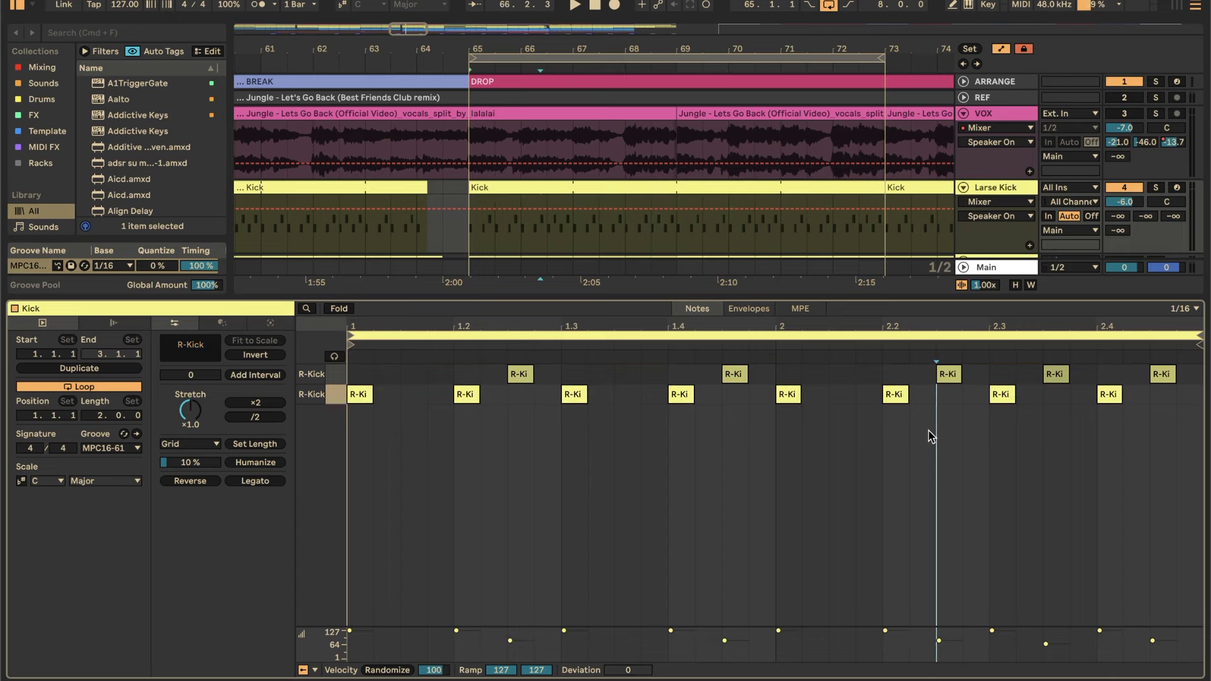
# - Show the first R-Kick pad's sampler in the Larse Kick Drum Rack and zoom in on the sample's waveform
pyautogui.click(1005, 191)
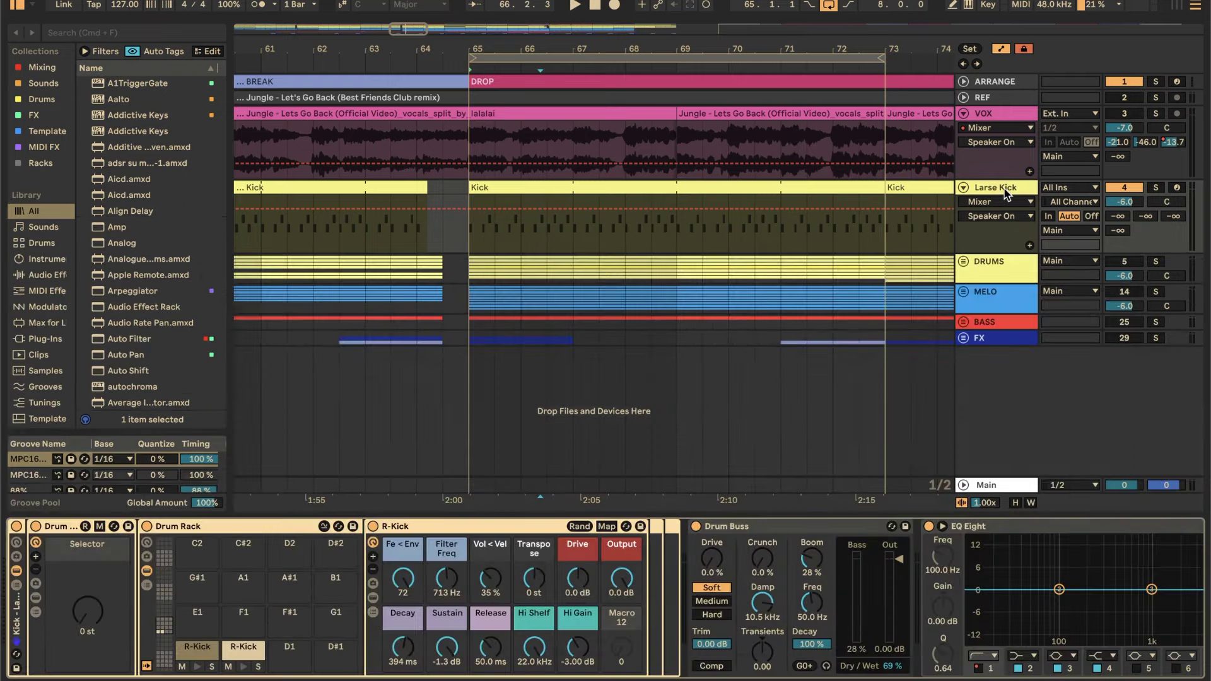
pyautogui.click(193, 650)
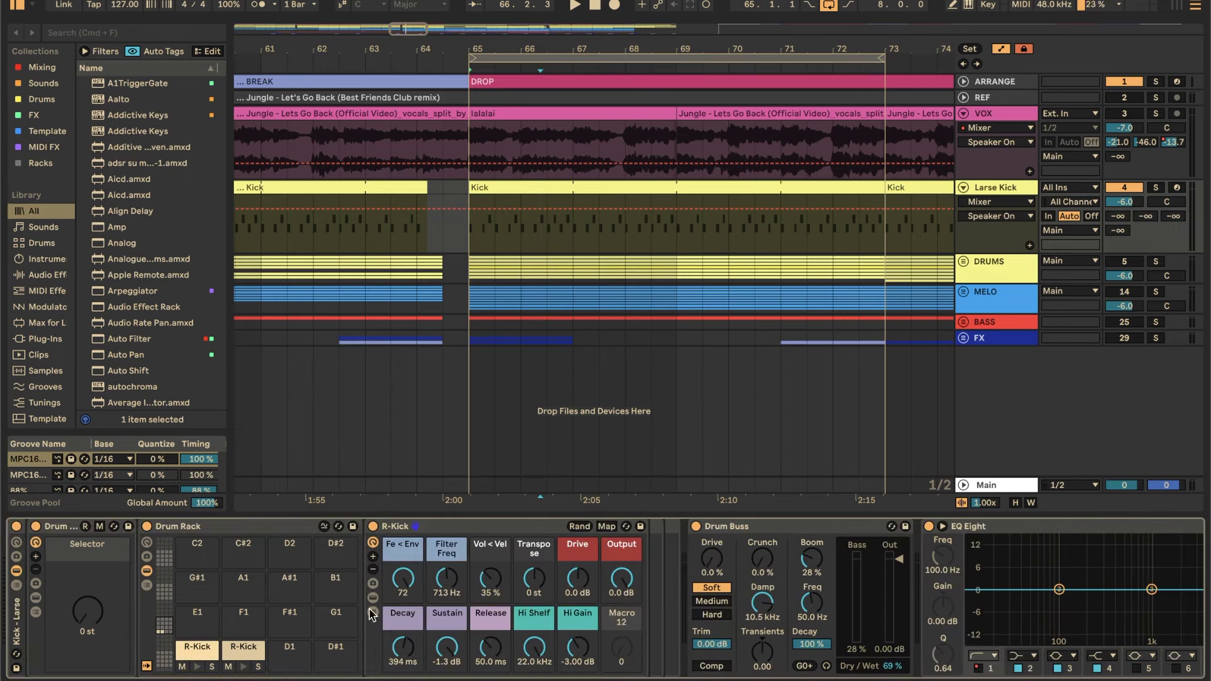
pyautogui.click(373, 599)
pyautogui.hscroll(2, 680, 605)
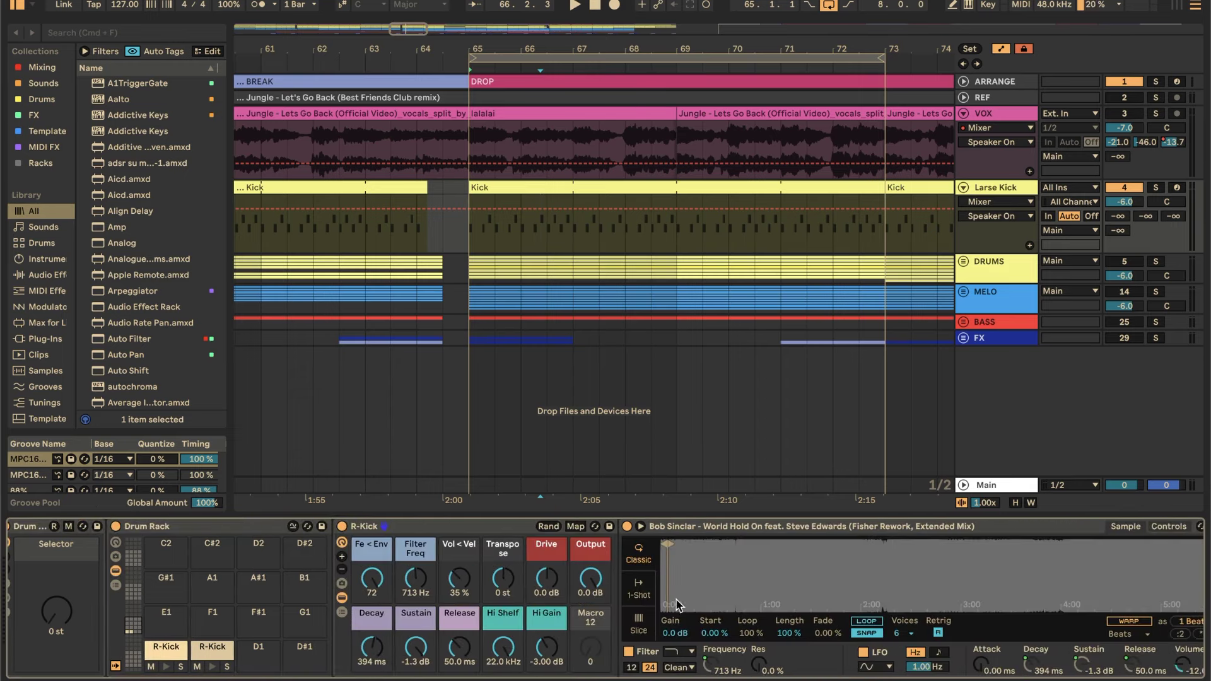
pyautogui.scroll(5, 685, 547)
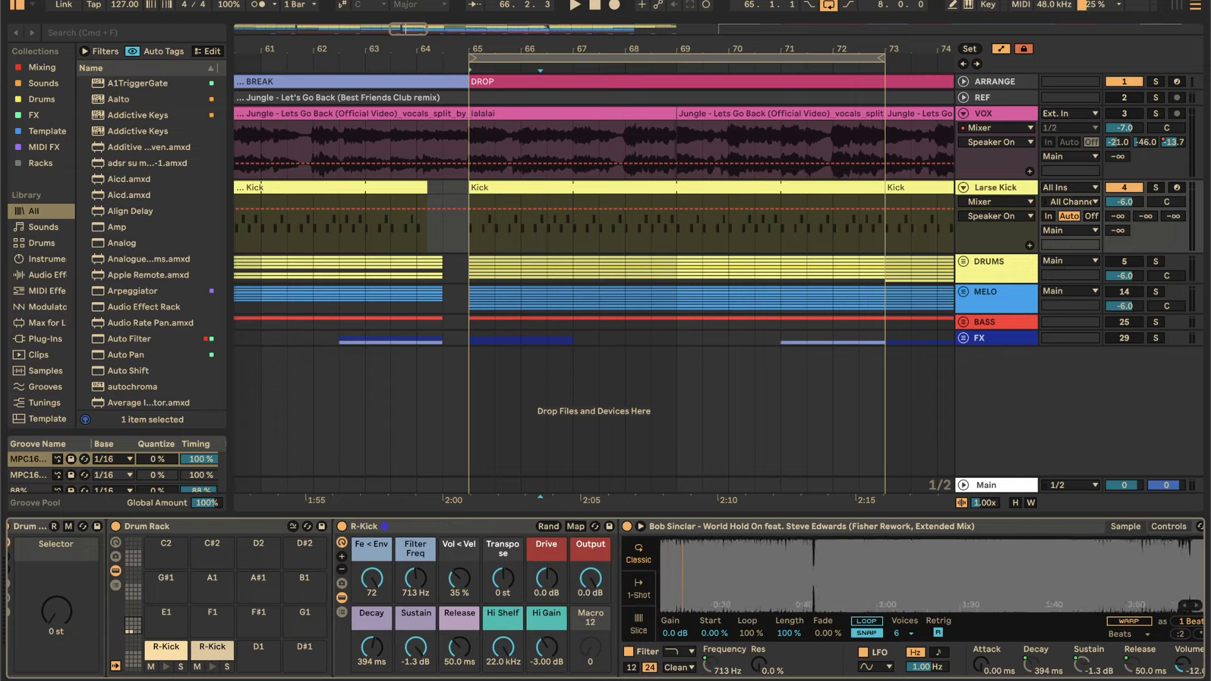
pyautogui.moveTo(744, 558); pyautogui.dragTo(810, 564)
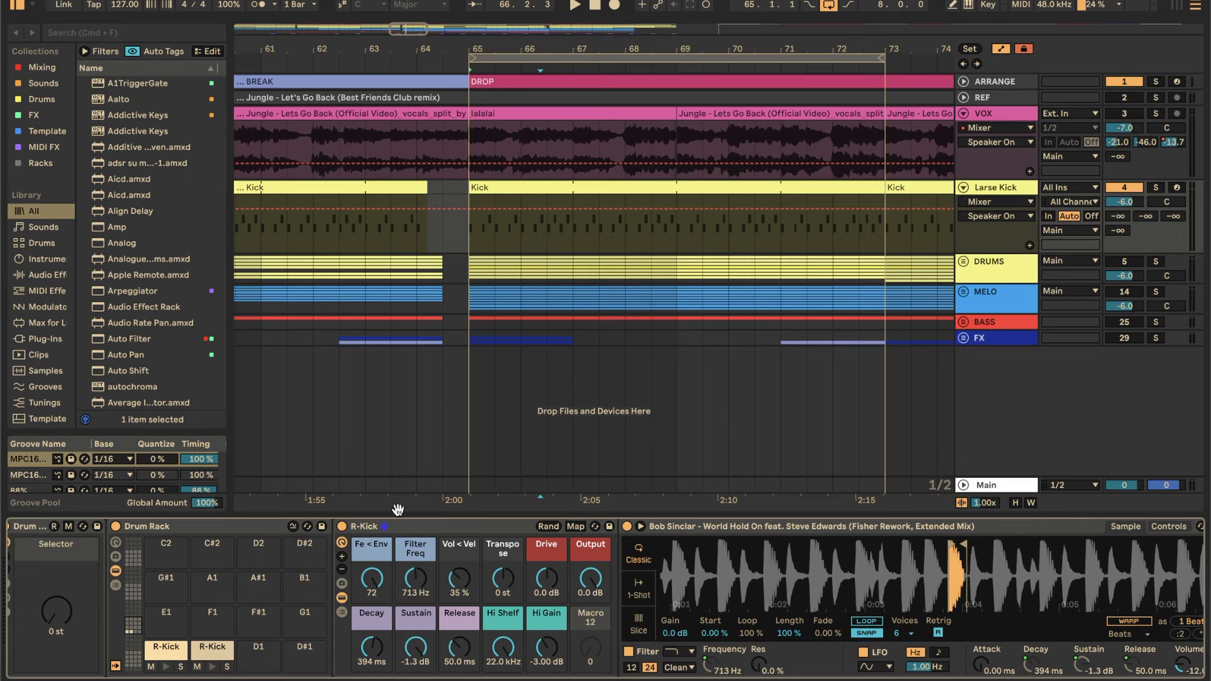
# - View the whole arrangement and point out the INTRO and first DROP sections on the ARRANGE track
pyautogui.moveTo(399, 50); pyautogui.dragTo(439, 51)
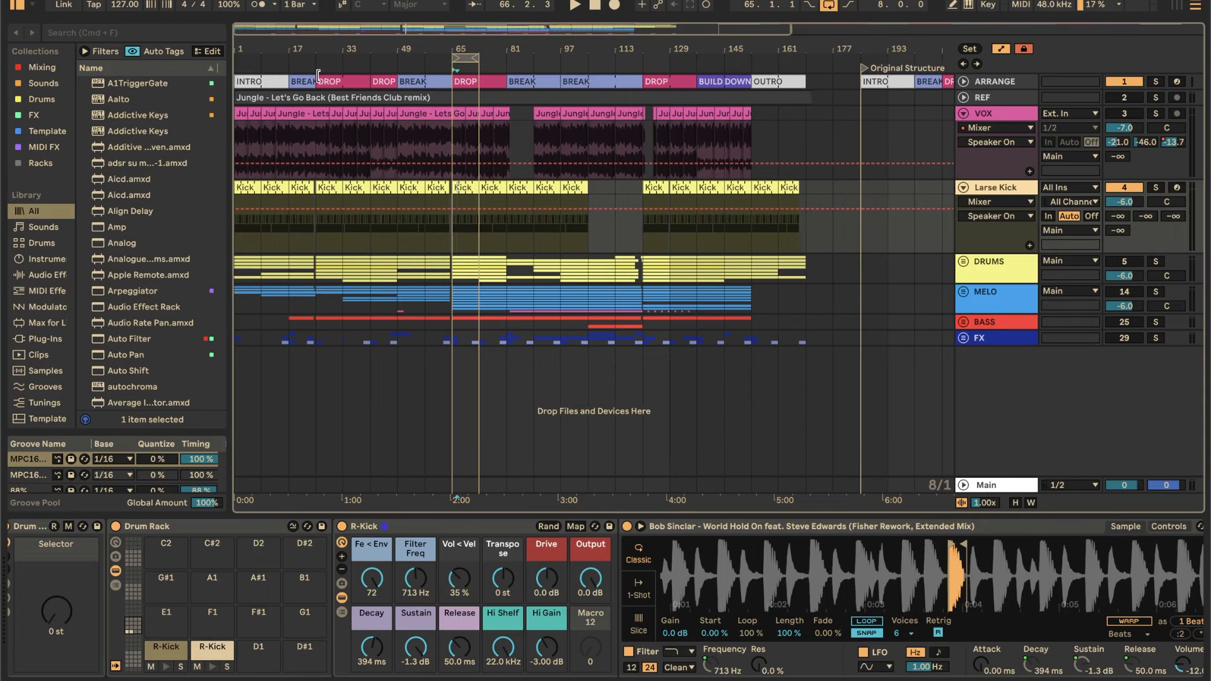
pyautogui.click(266, 82)
pyautogui.click(329, 81)
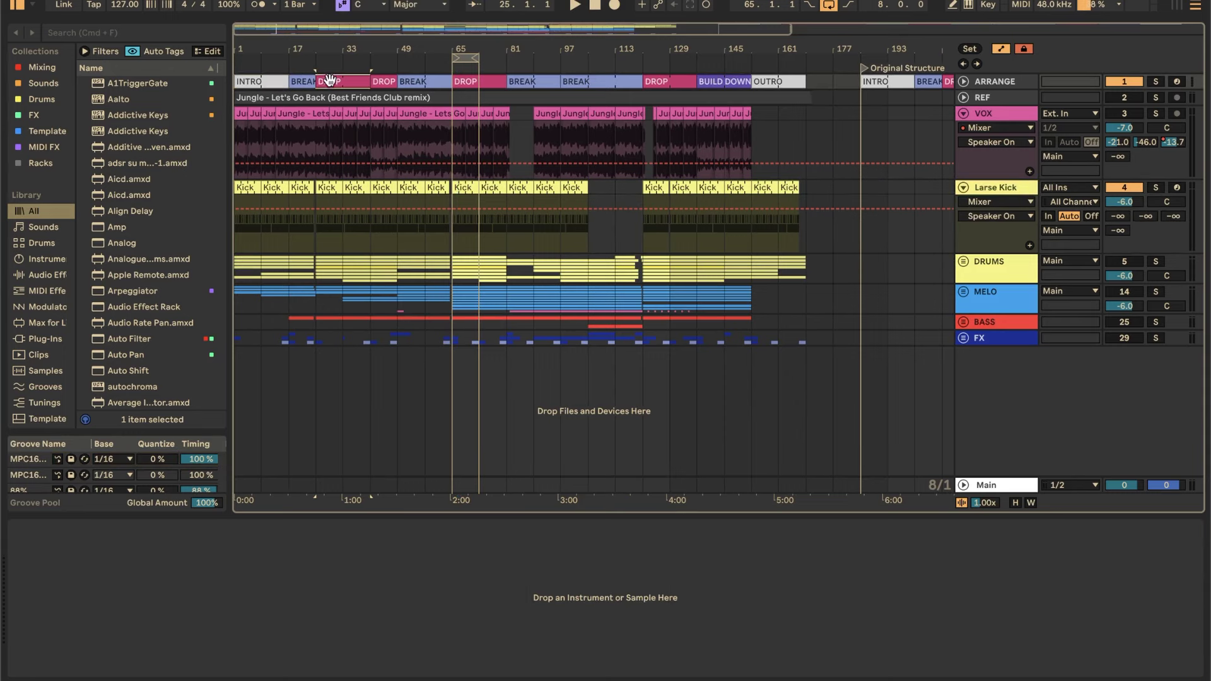
pyautogui.click(265, 80)
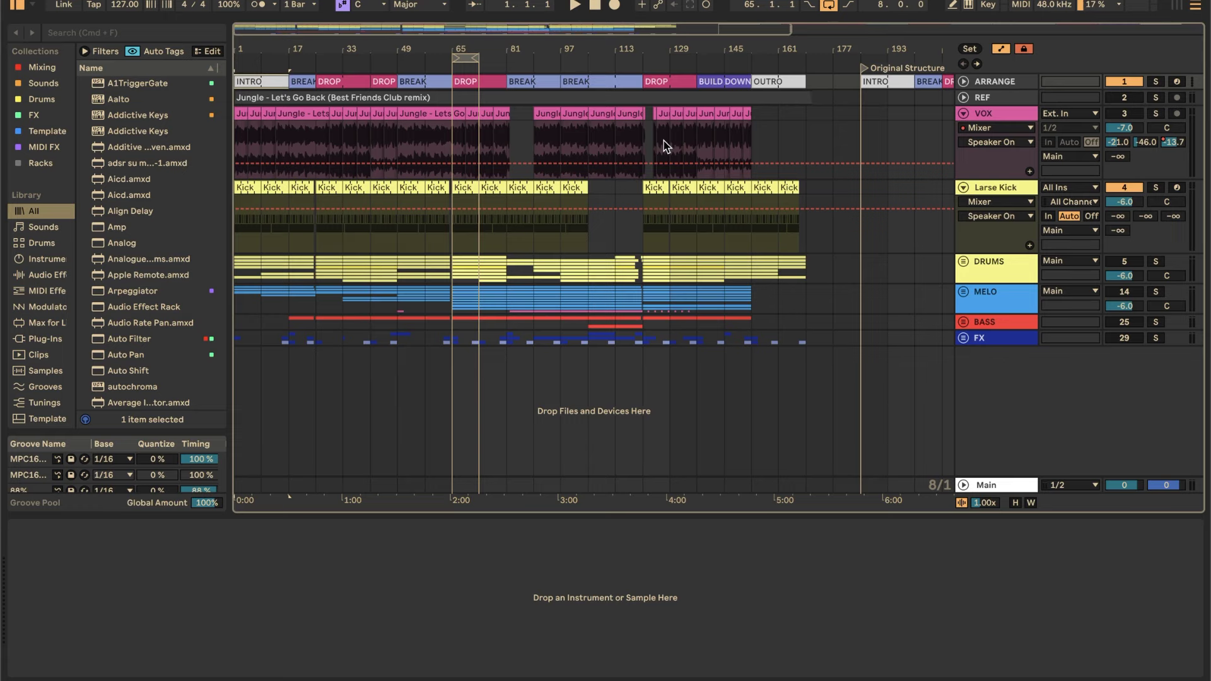
# - Bring up the Larse Kick track's devices, audition the first R-Kick pad and check the file options for its sample
pyautogui.click(987, 188)
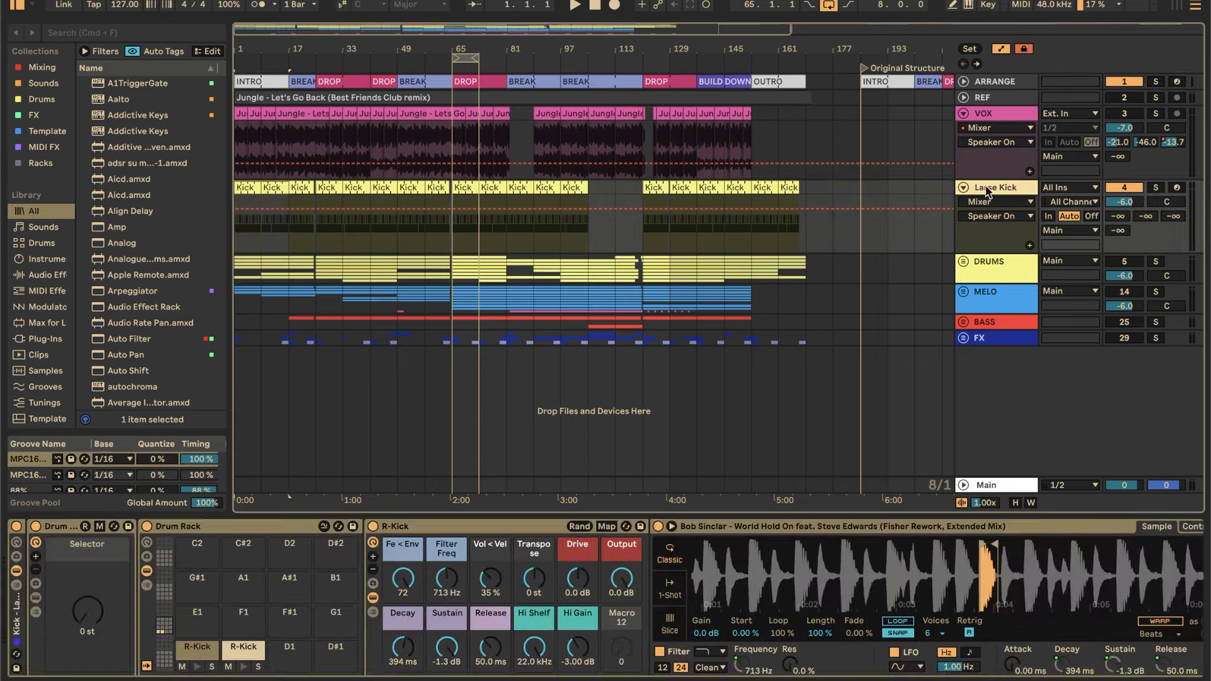
pyautogui.click(197, 667)
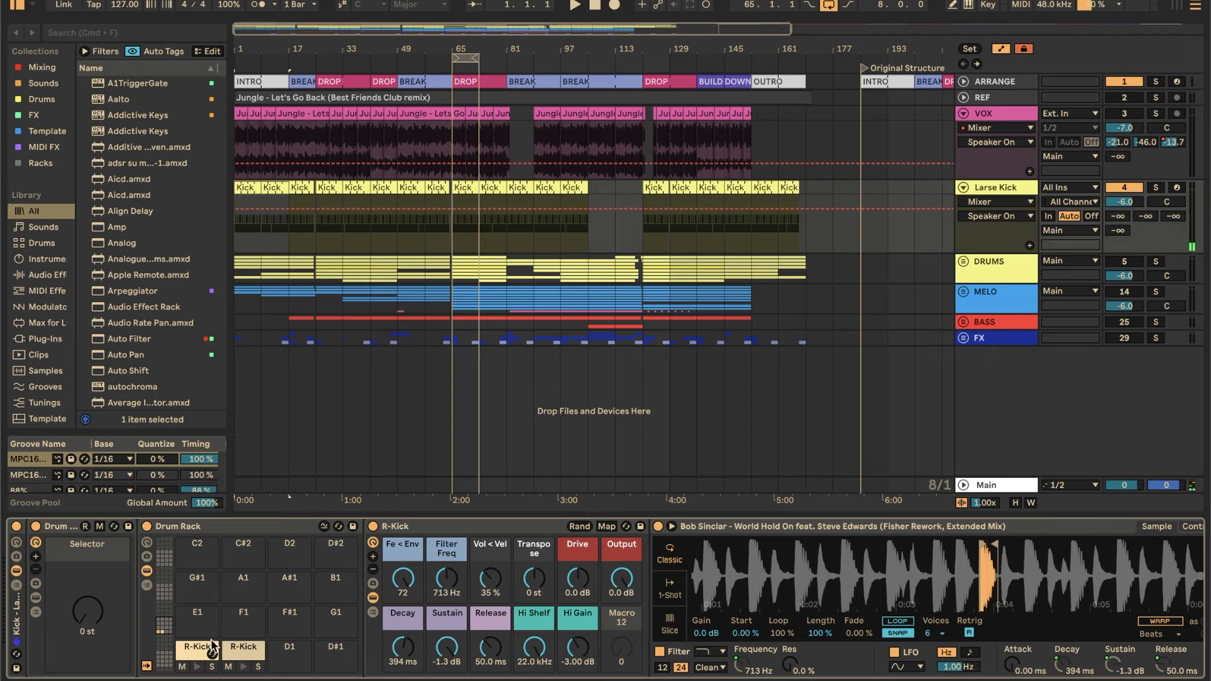
pyautogui.rightClick(188, 648)
pyautogui.click(189, 647)
pyautogui.rightClick(991, 564)
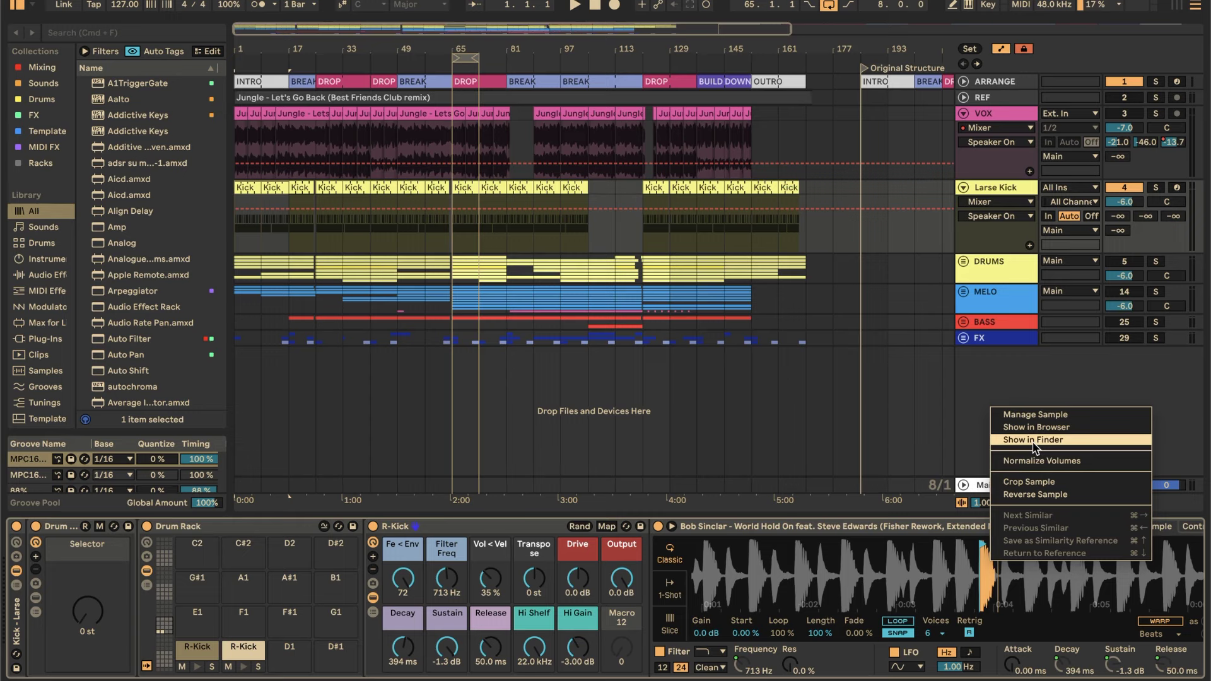
pyautogui.click(856, 589)
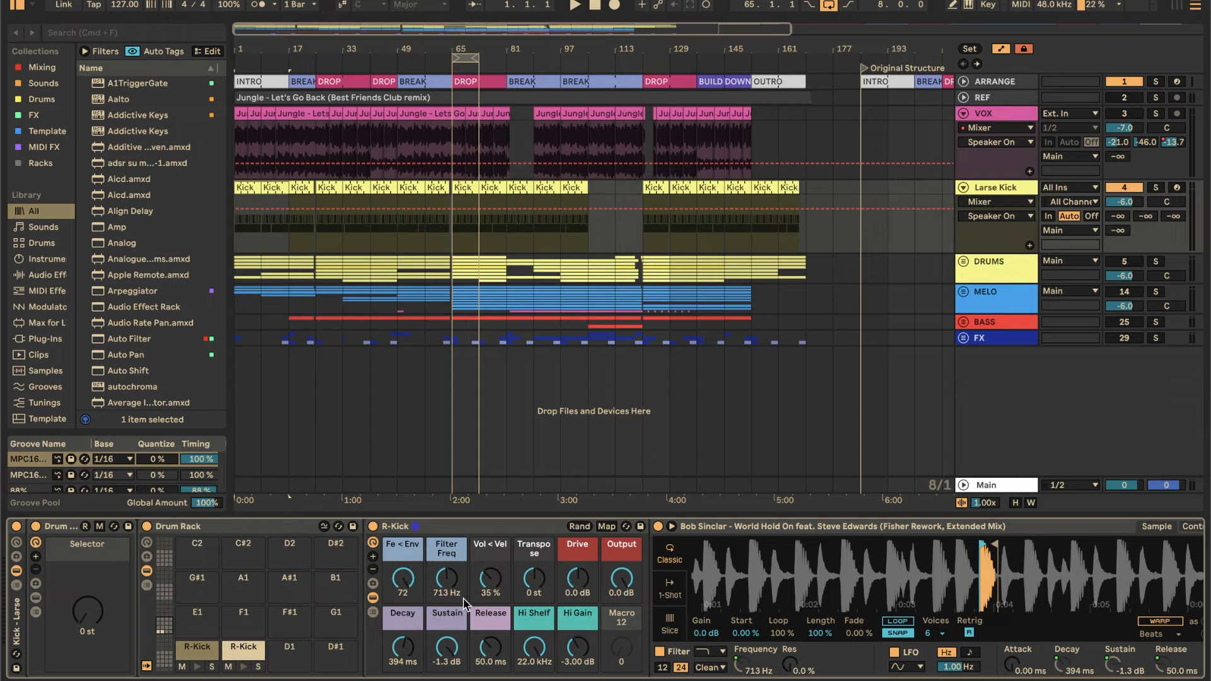
# - Show the rest of the kick's device chain and point out its Drum Buss and EQ Eight
pyautogui.hscroll(10, 464, 602)
pyautogui.click(548, 531)
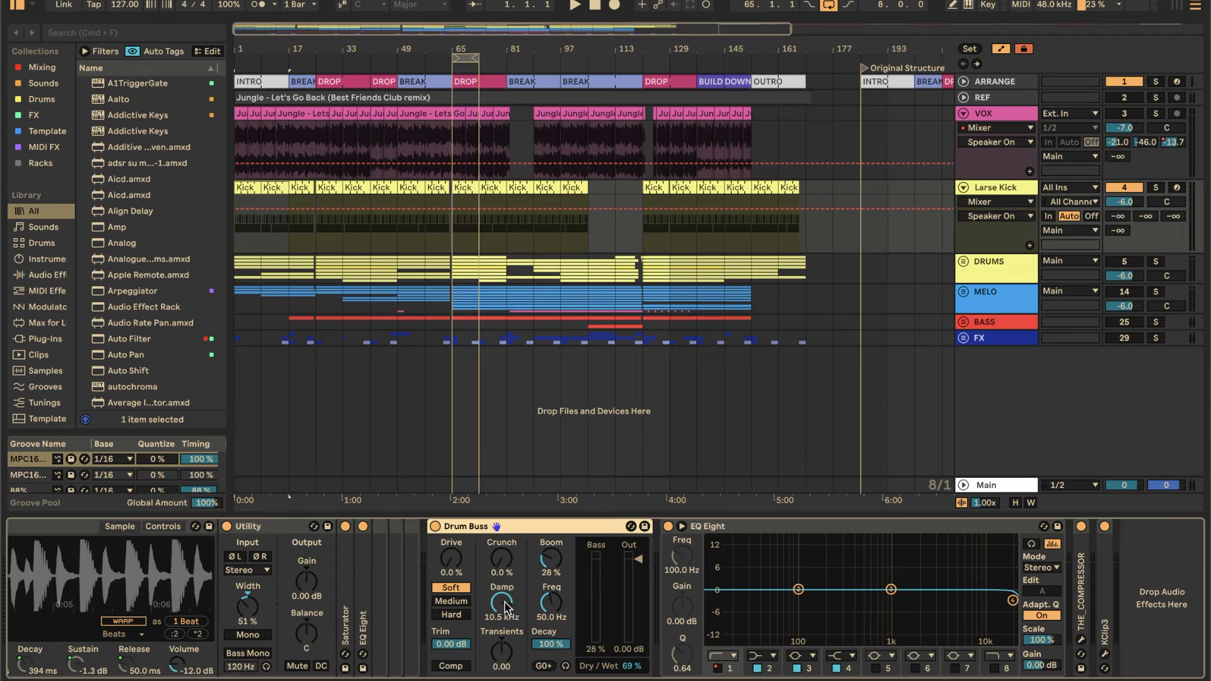
pyautogui.click(791, 530)
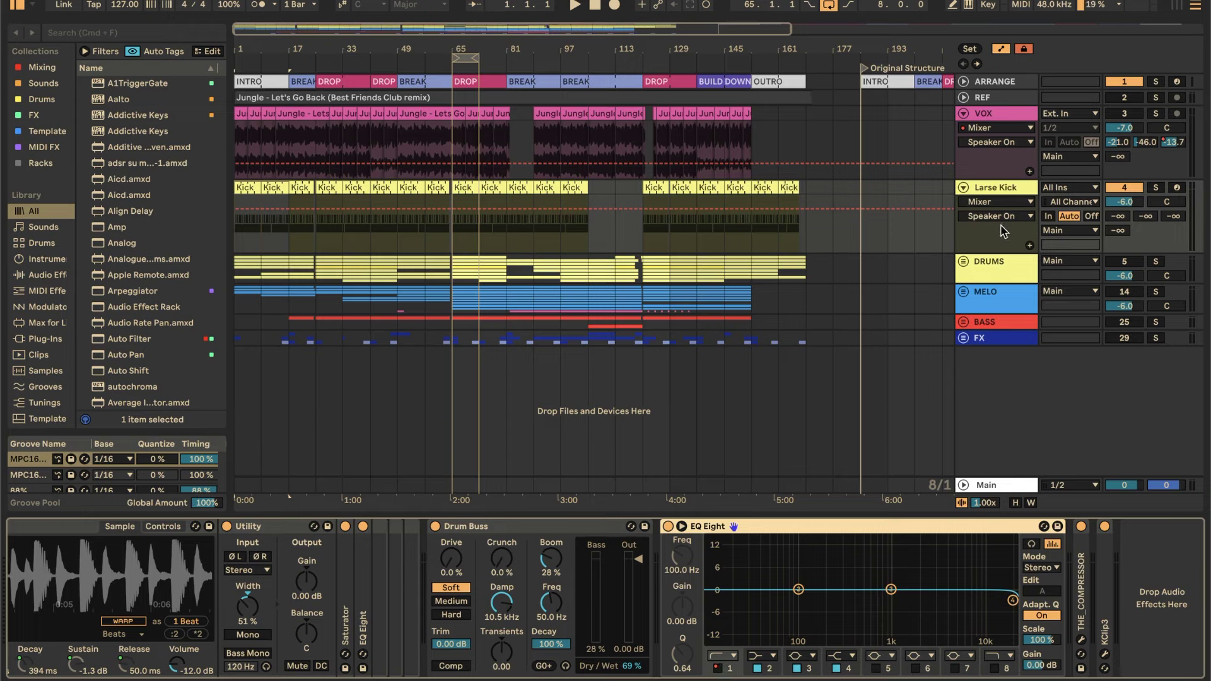
# - Expand the DRUMS group and deactivate Snare, HH, OH and the drum tracks below them, leaving Clap active
pyautogui.click(964, 262)
pyautogui.click(1002, 309)
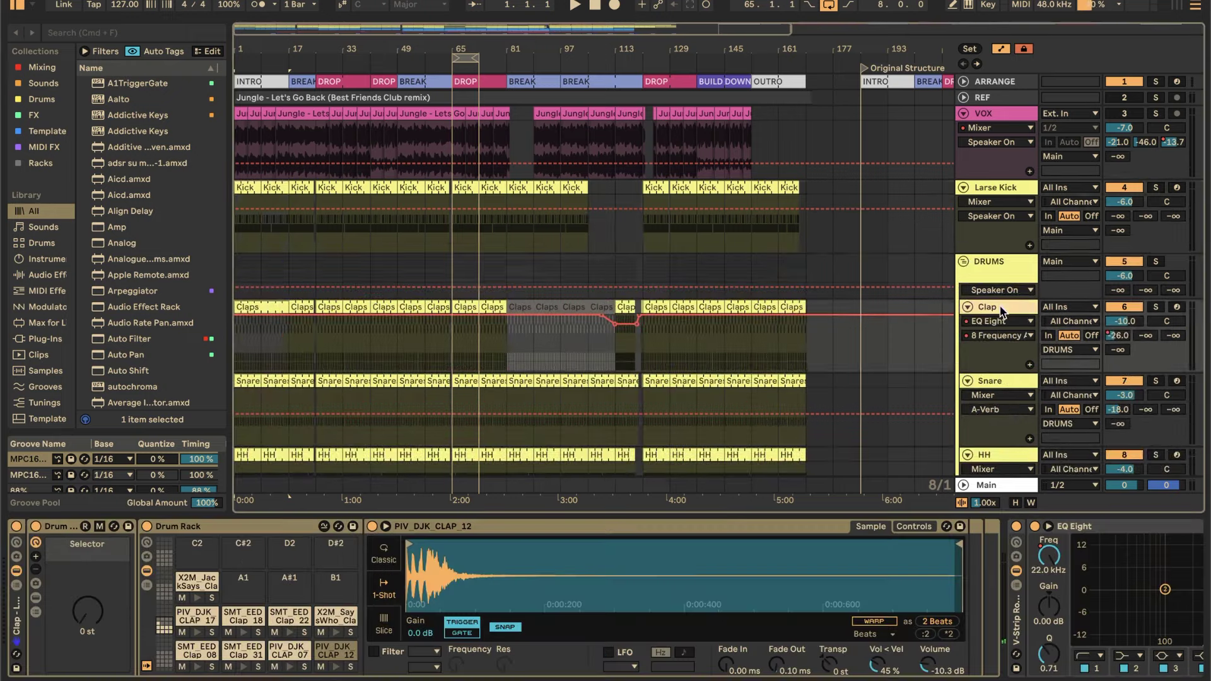
pyautogui.scroll(-10, 1001, 309)
pyautogui.click(994, 315)
pyautogui.scroll(10, 1003, 312)
pyautogui.click(1009, 305)
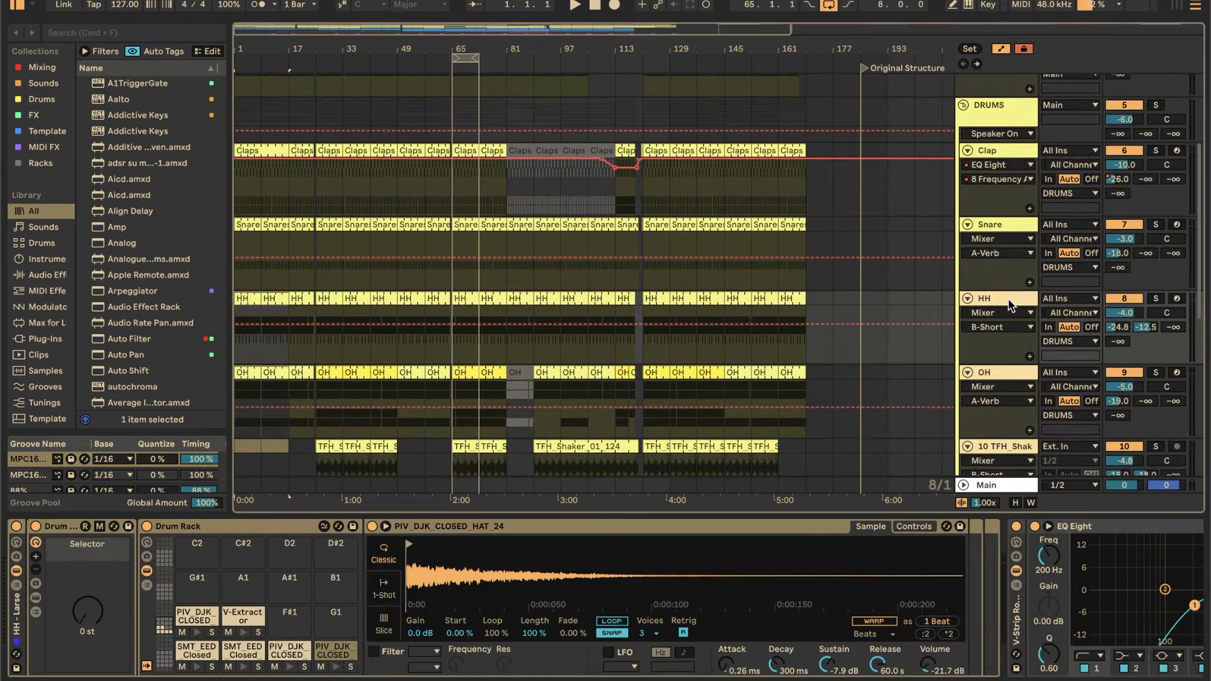
pyautogui.scroll(4, 915, 222)
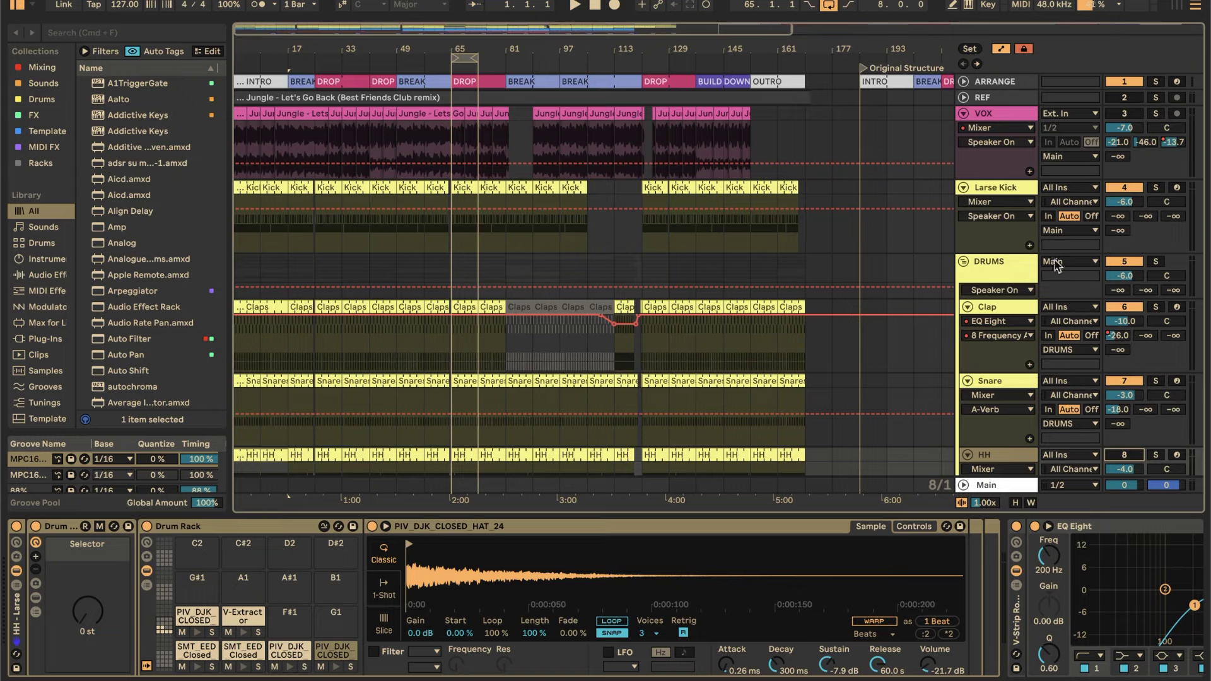
pyautogui.scroll(-3, 1034, 303)
pyautogui.click(1017, 319)
pyautogui.click(1015, 316)
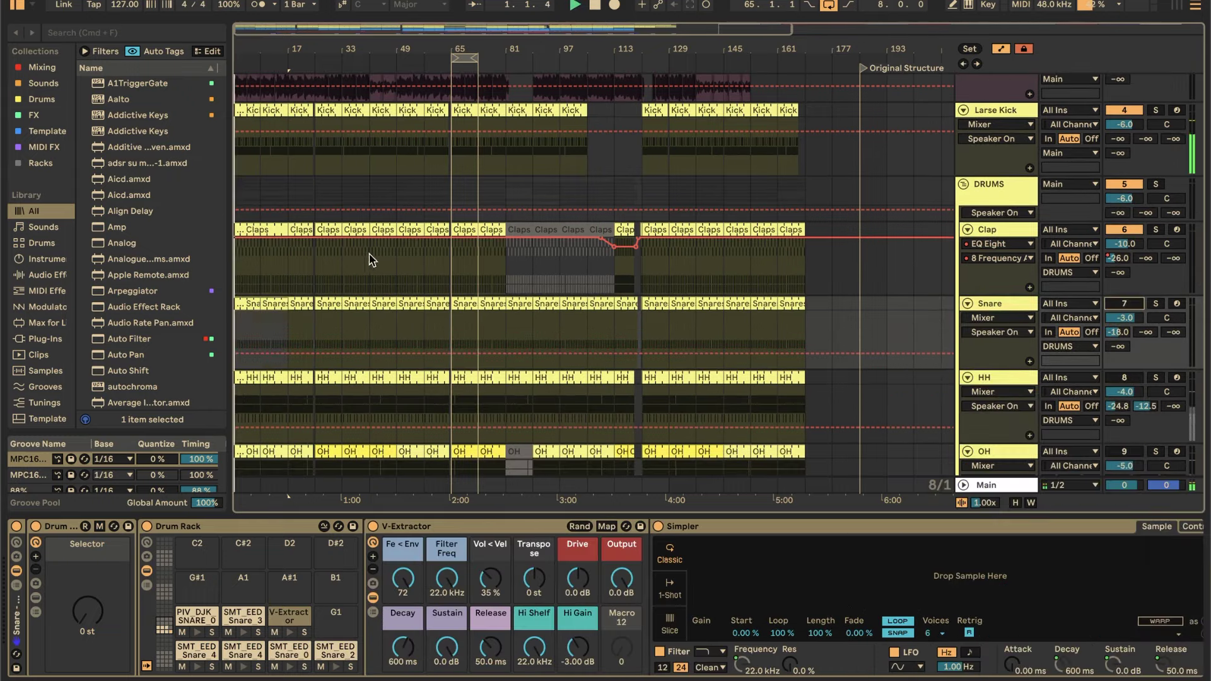
# - Play the drop from the Claps clip at bar 65 and examine its PIV_DJK_CLAP_12 notes
pyautogui.click(465, 229)
pyautogui.press('space')
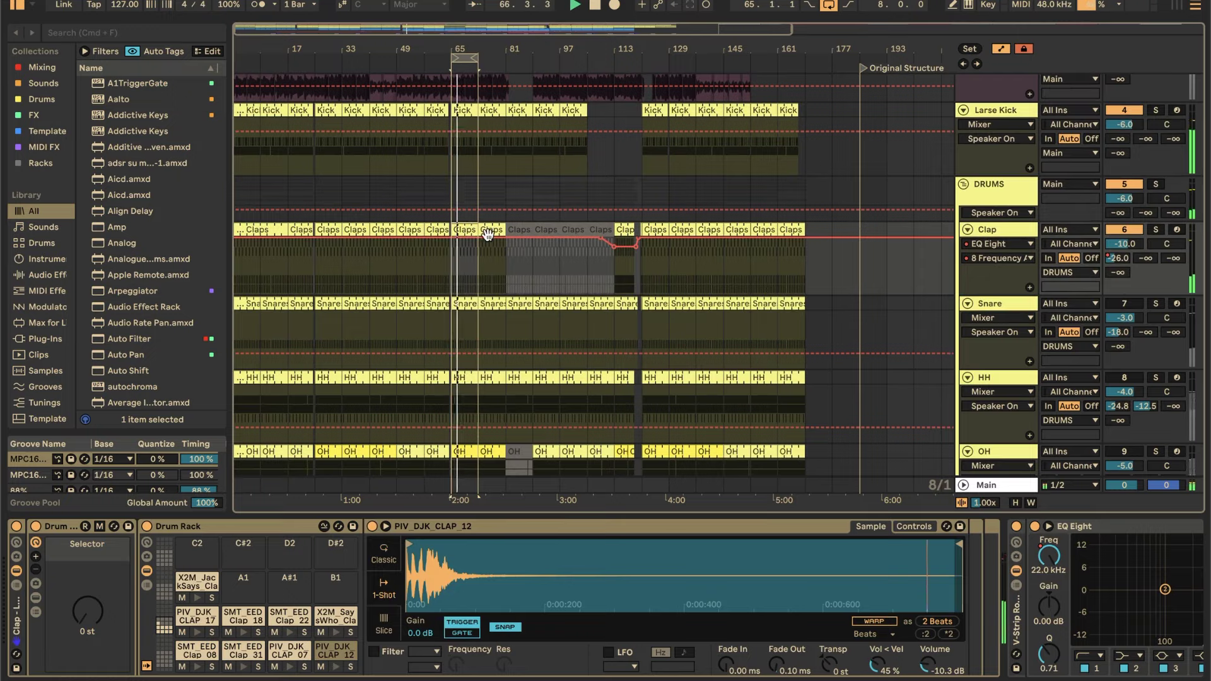
pyautogui.doubleClick(465, 235)
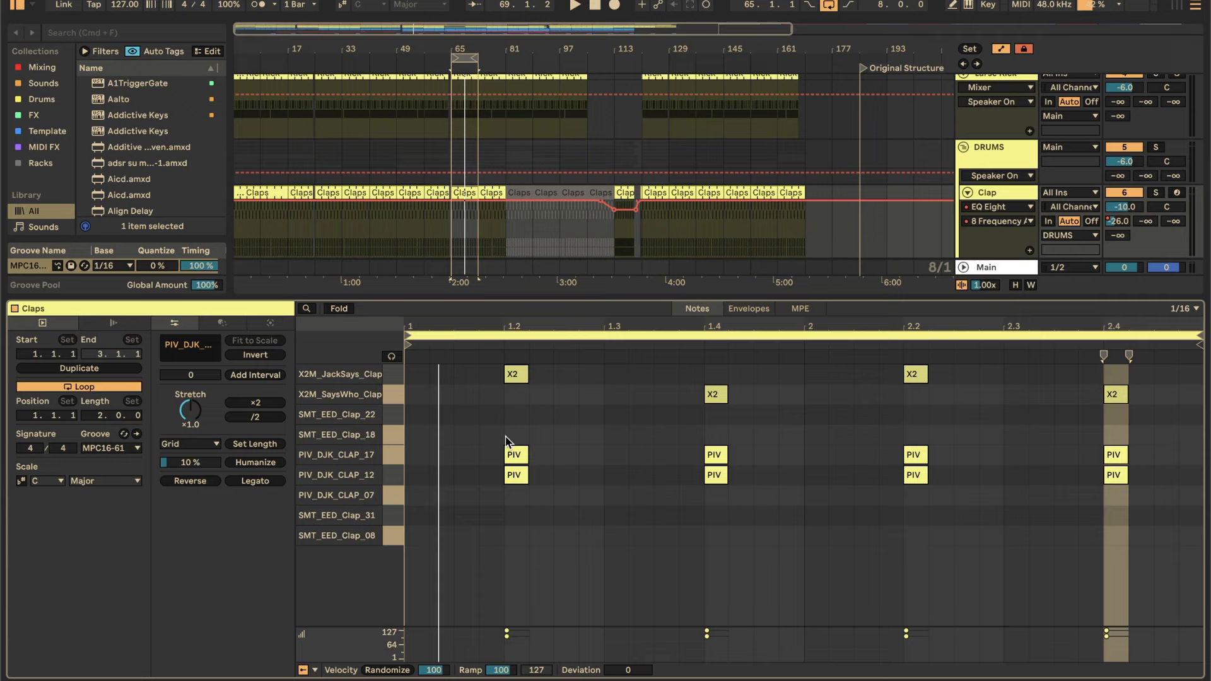
pyautogui.click(395, 478)
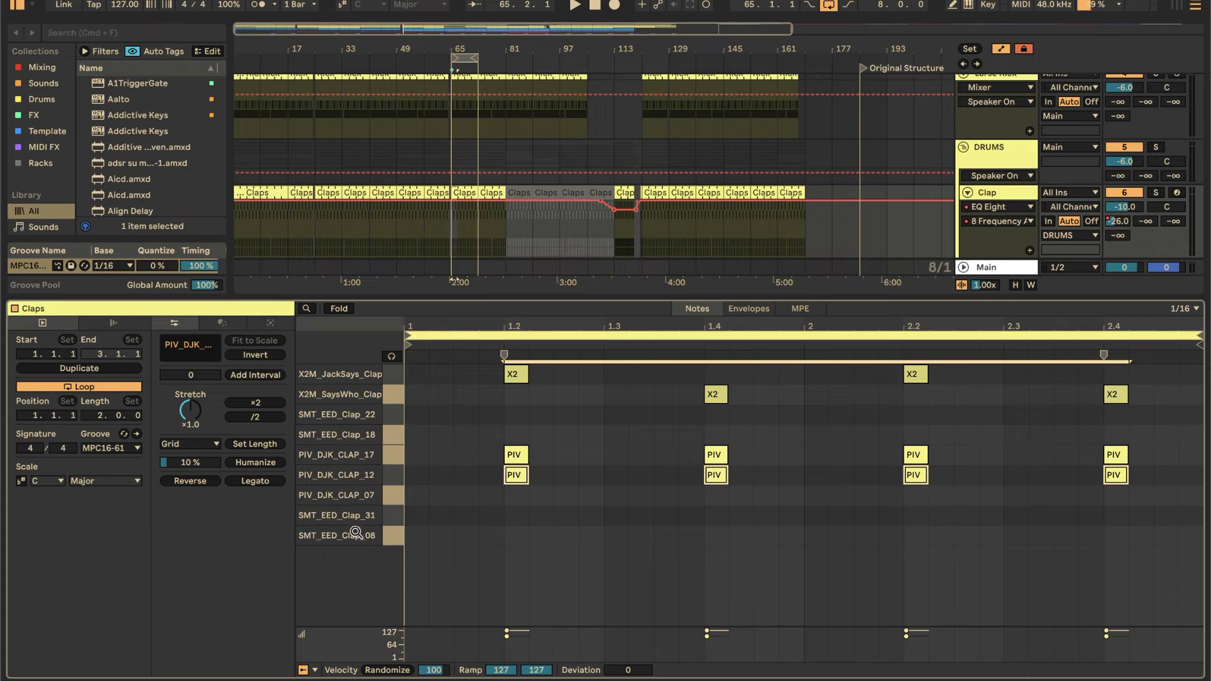
pyautogui.hotkey('shift', 'Tab')
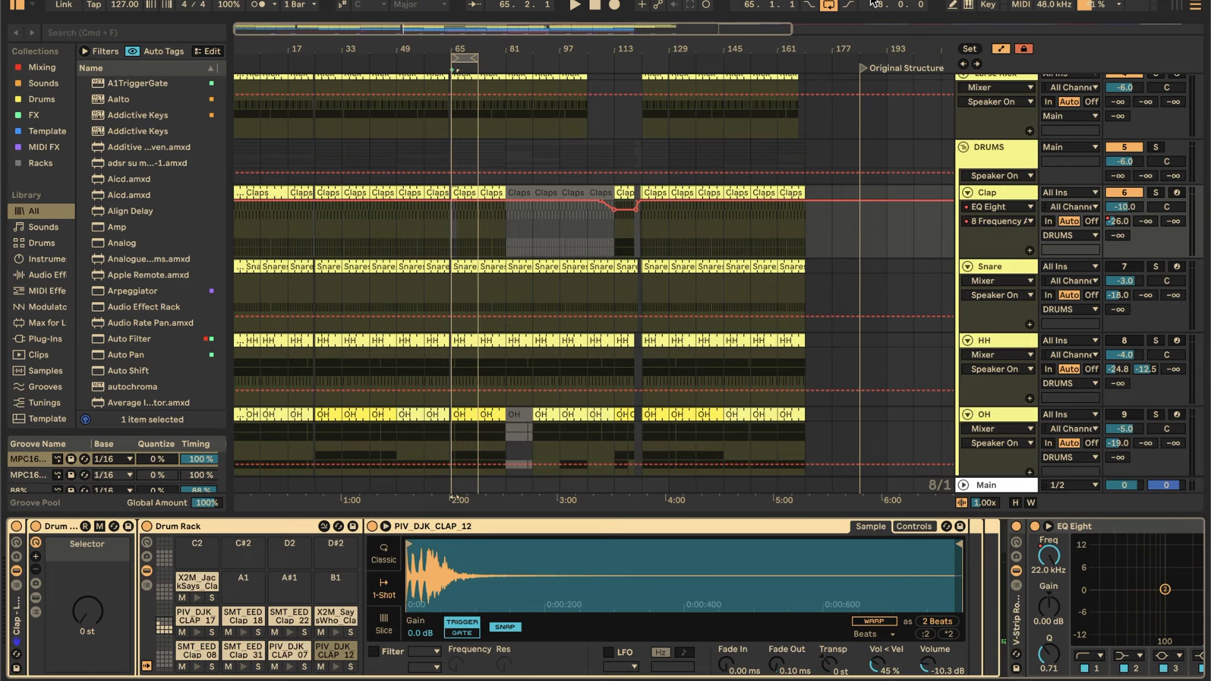
# - Reopen the Claps clip at bar 65 and examine the alternating X2M_JackSays and X2M_SaysWho clap notes
pyautogui.click(459, 192)
pyautogui.doubleClick(460, 192)
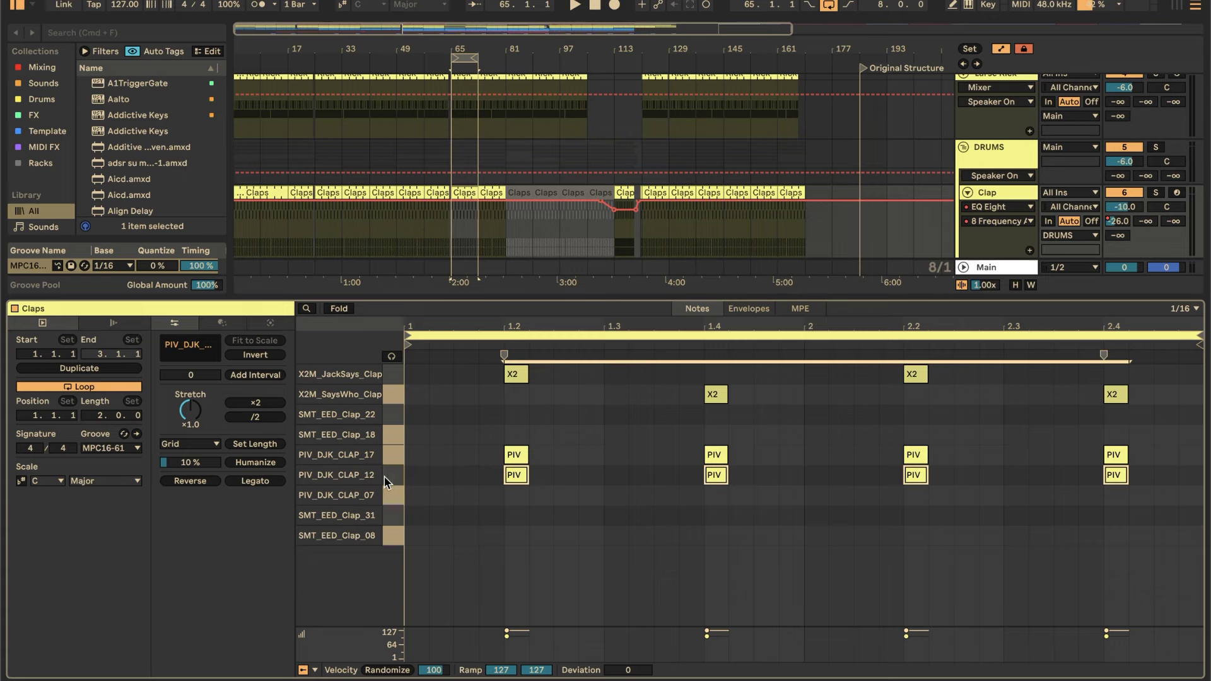
pyautogui.click(387, 376)
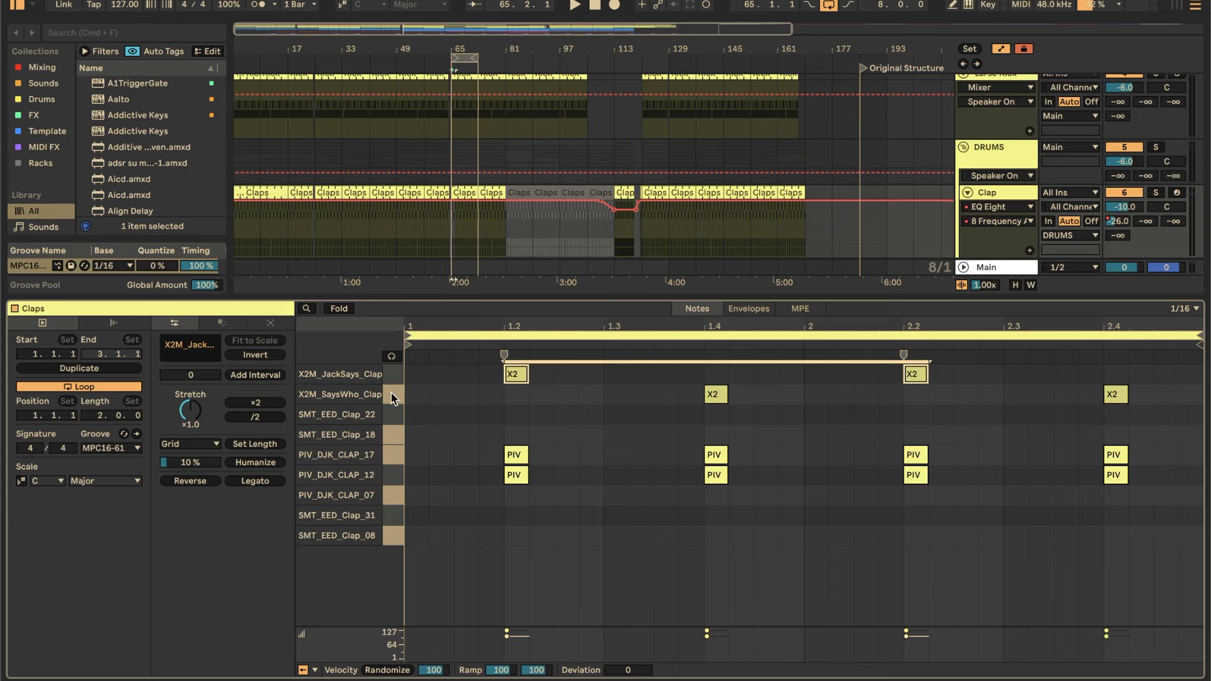
pyautogui.click(392, 399)
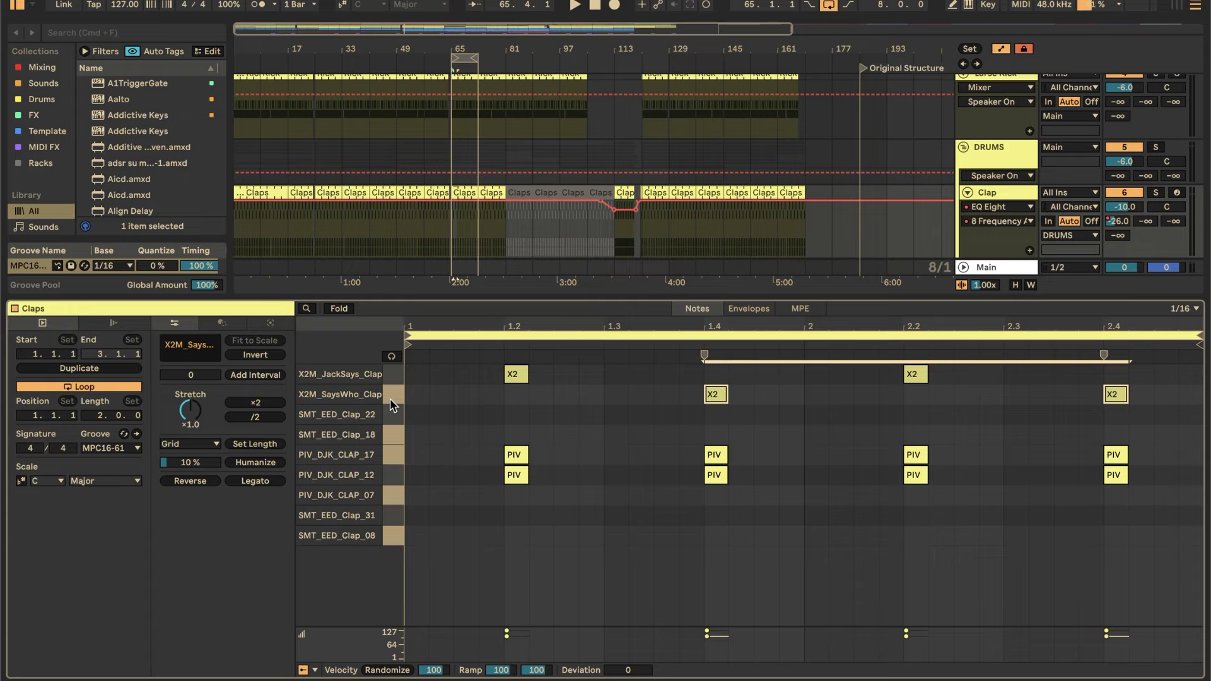
# - Close the clap notes and show the Clap track's EQ Eight and its TRANS, SIDE and WIDTH racks
pyautogui.press('super+alt+l')
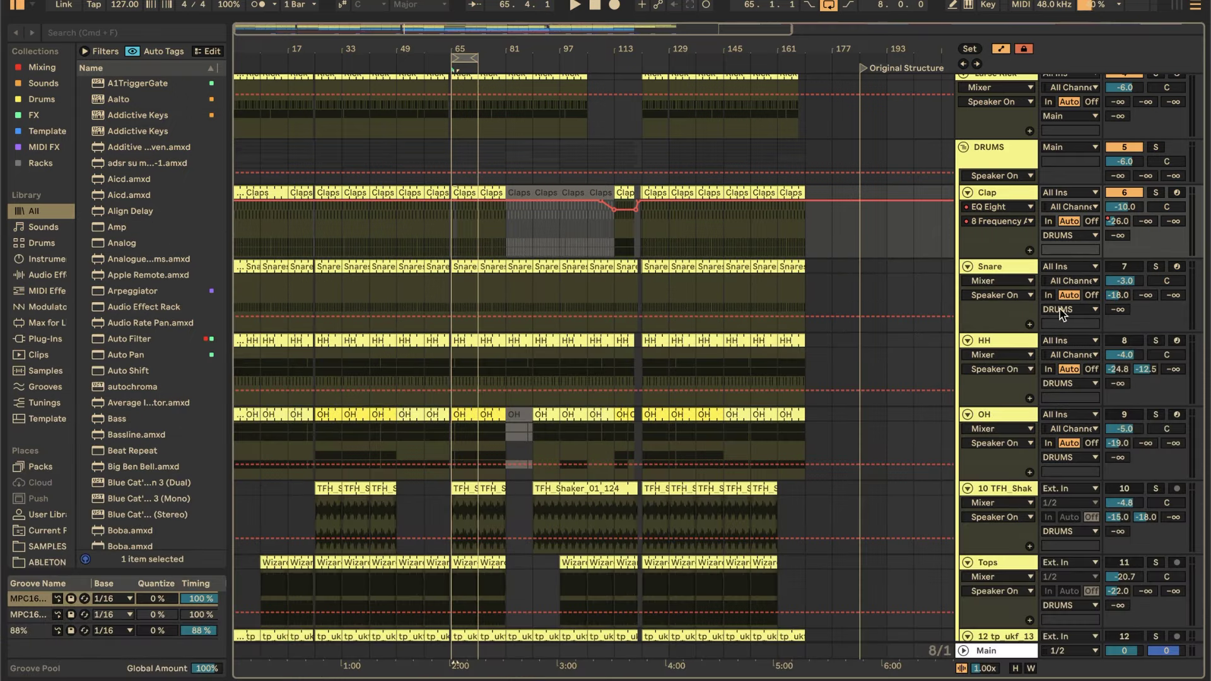
pyautogui.doubleClick(1001, 193)
pyautogui.hscroll(5, 563, 615)
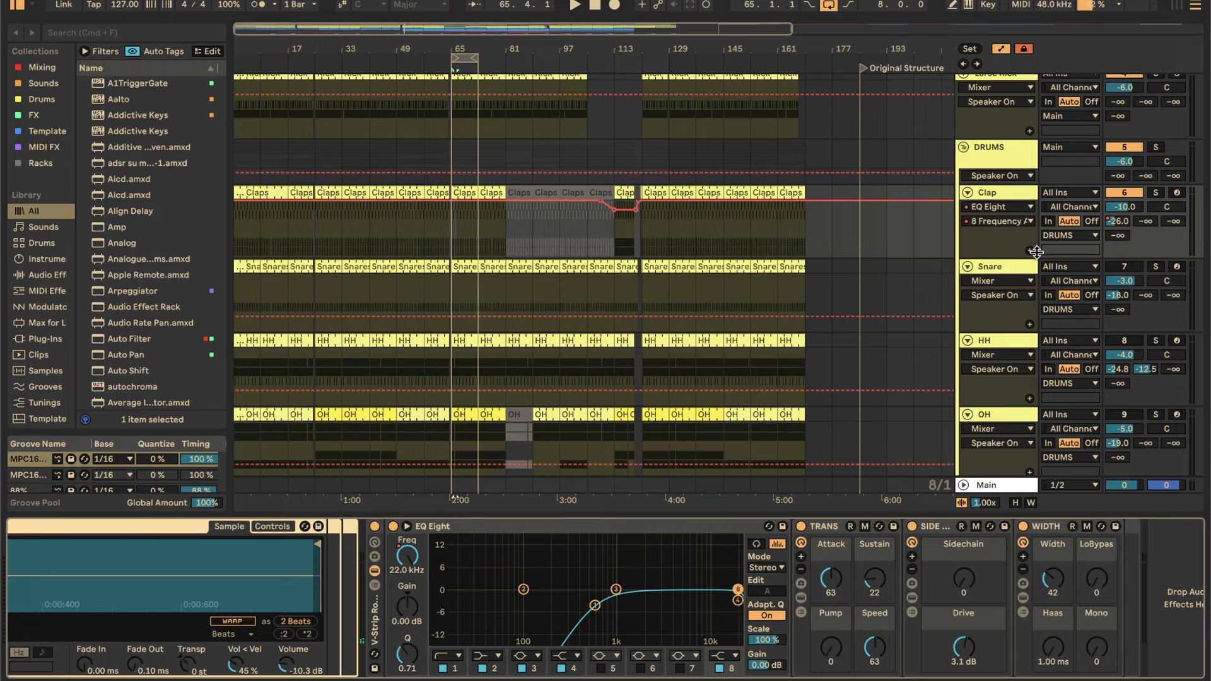
# - Activate the Snare track and play the drop from its clip at bar 65
pyautogui.click(1016, 269)
pyautogui.click(1111, 267)
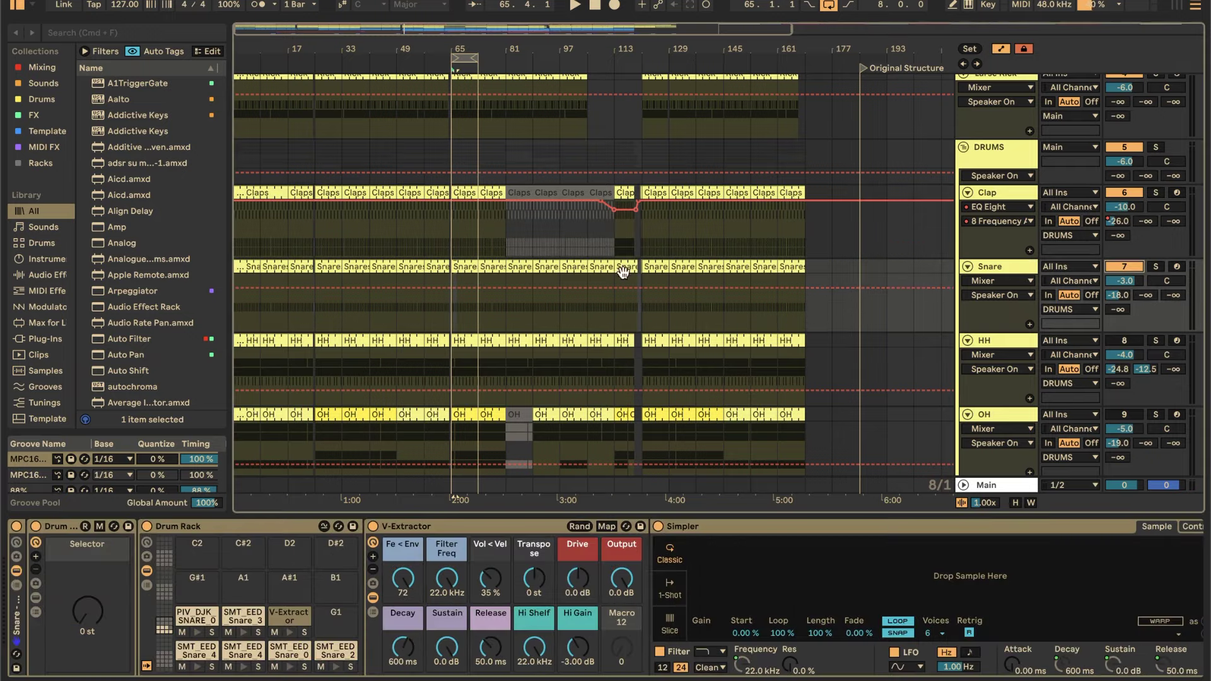
pyautogui.click(464, 270)
pyautogui.press('space')
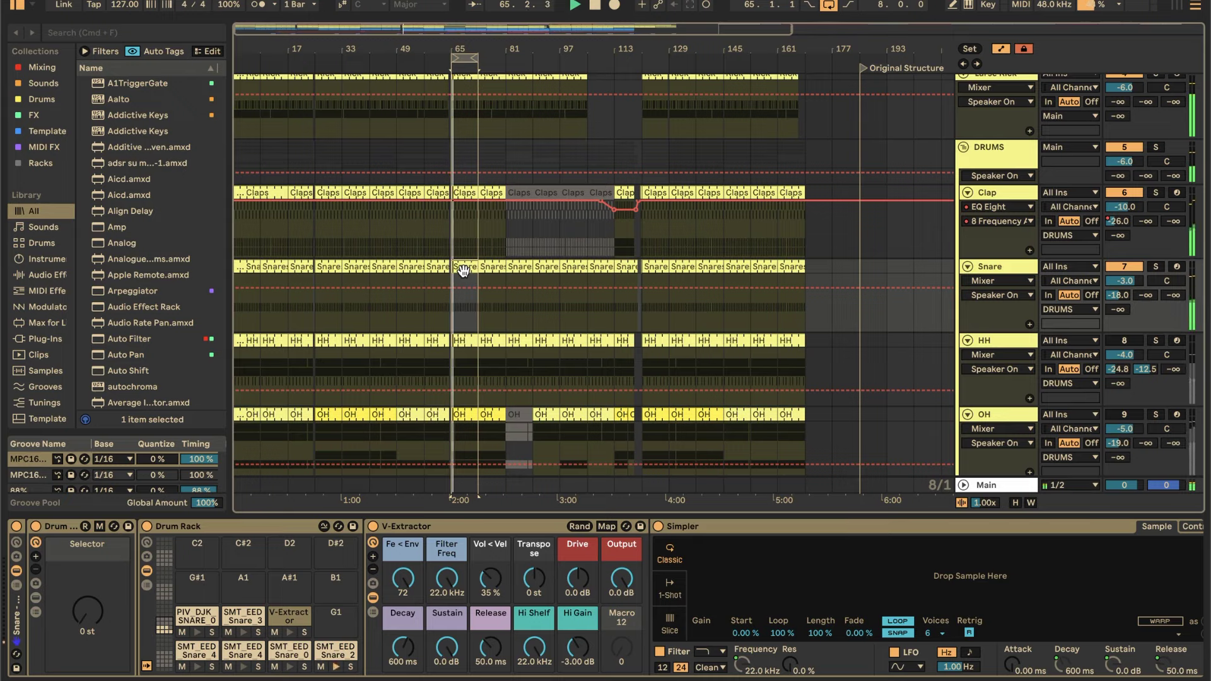
# - Examine the SMT_EED_Snare_24 notes in the Snares clip at bar 65 and show the Snare track's effects chain
pyautogui.doubleClick(463, 268)
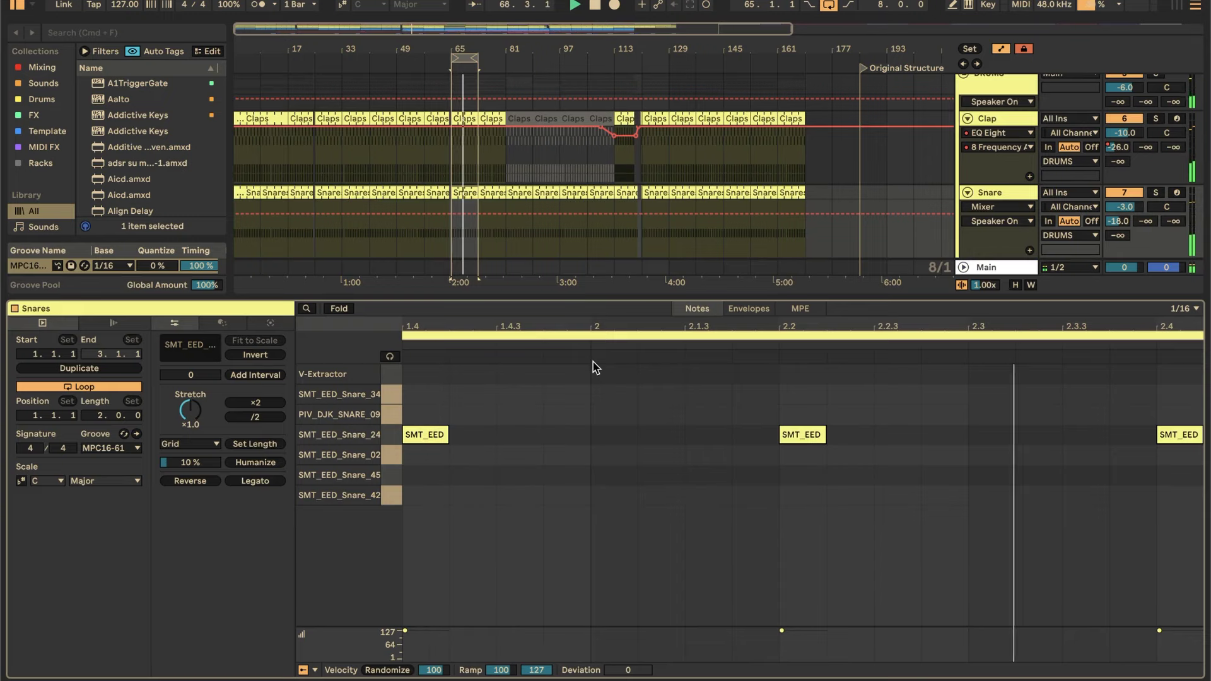
pyautogui.doubleClick(577, 333)
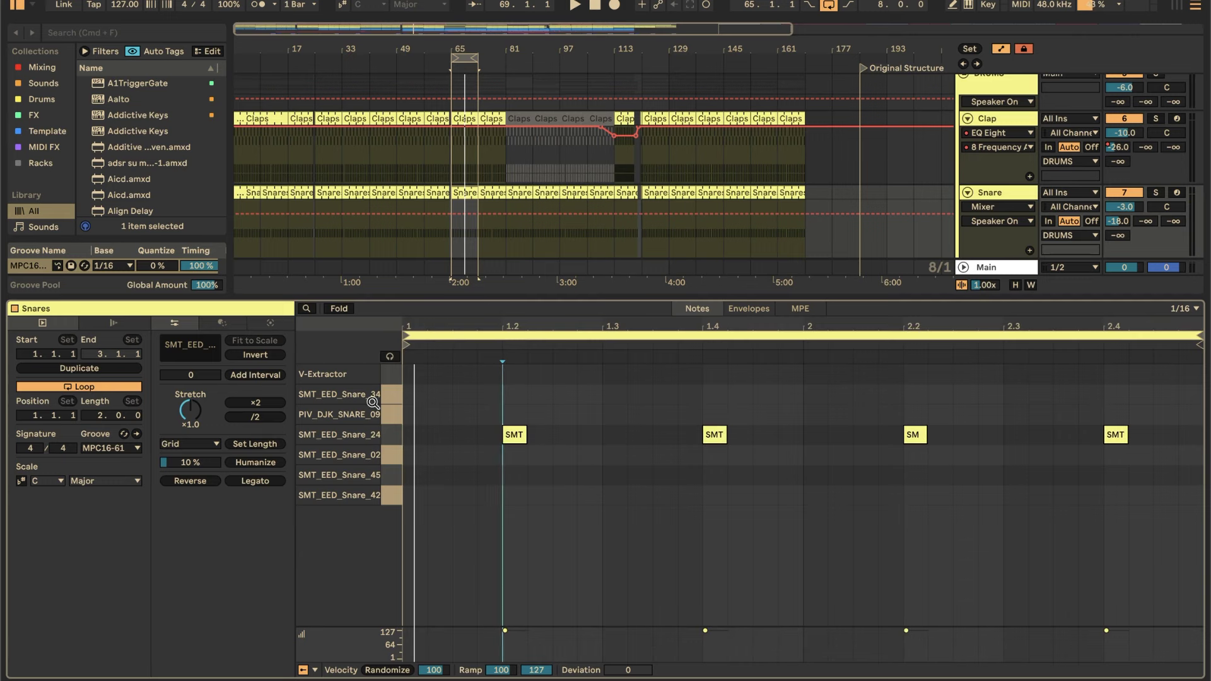
pyautogui.click(448, 437)
pyautogui.press('super+a')
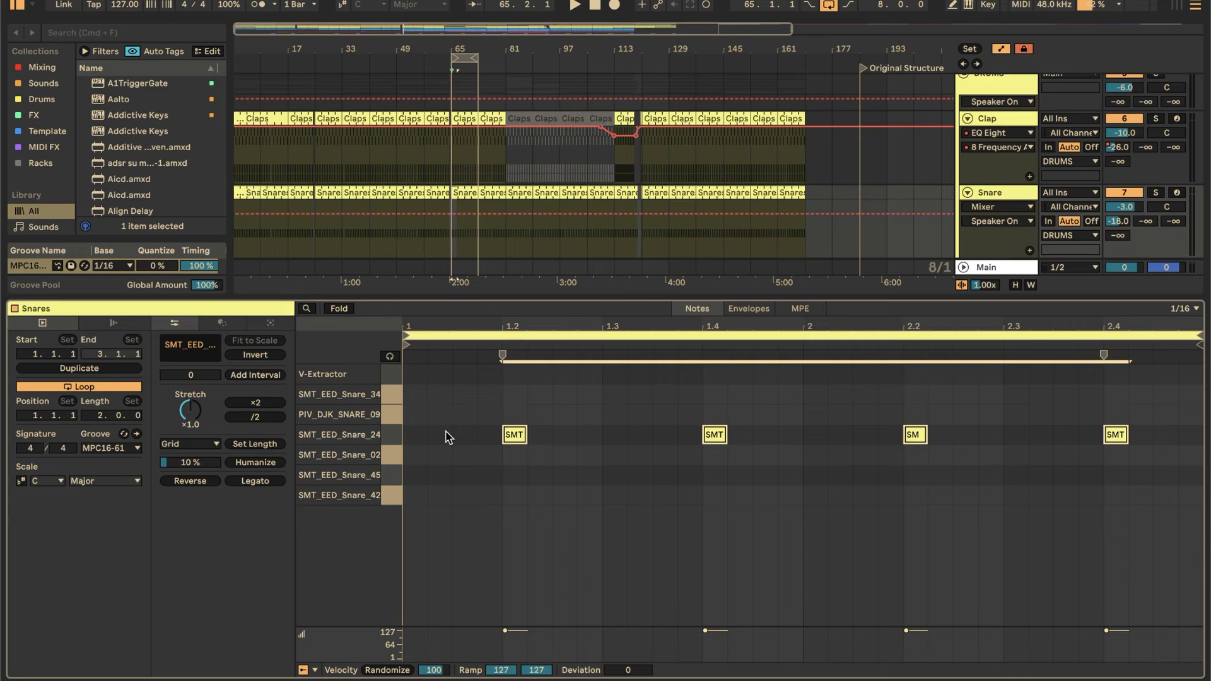
pyautogui.hotkey('shift', 'Tab')
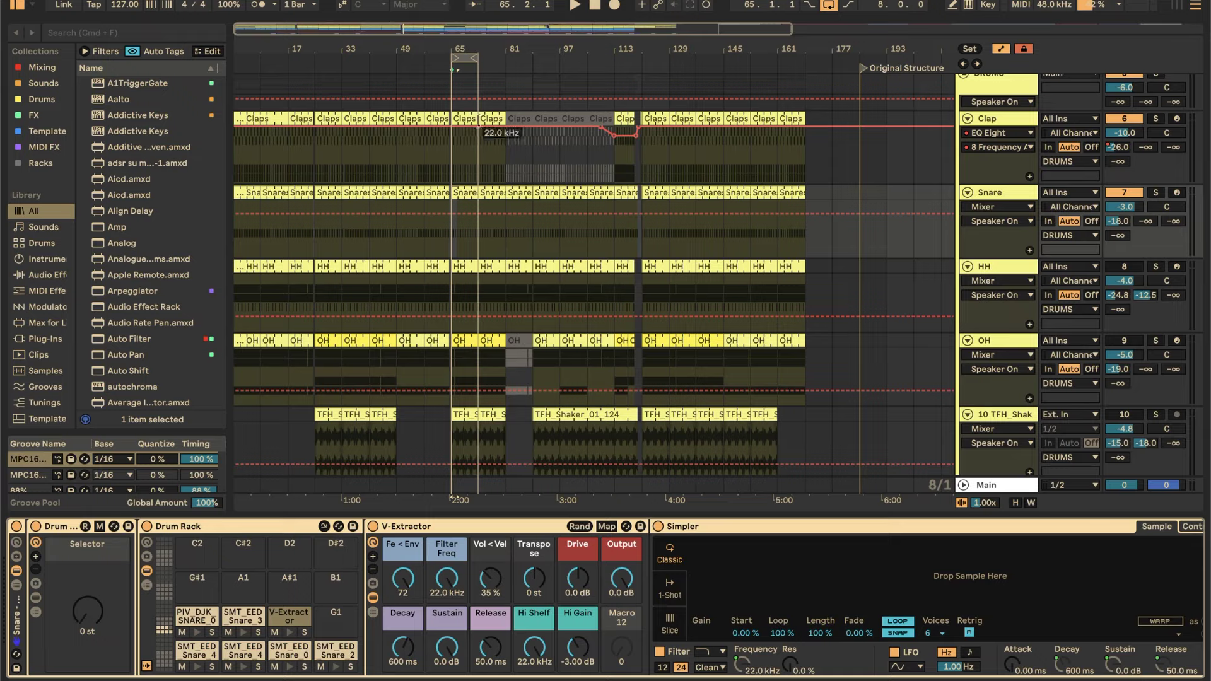
pyautogui.doubleClick(463, 193)
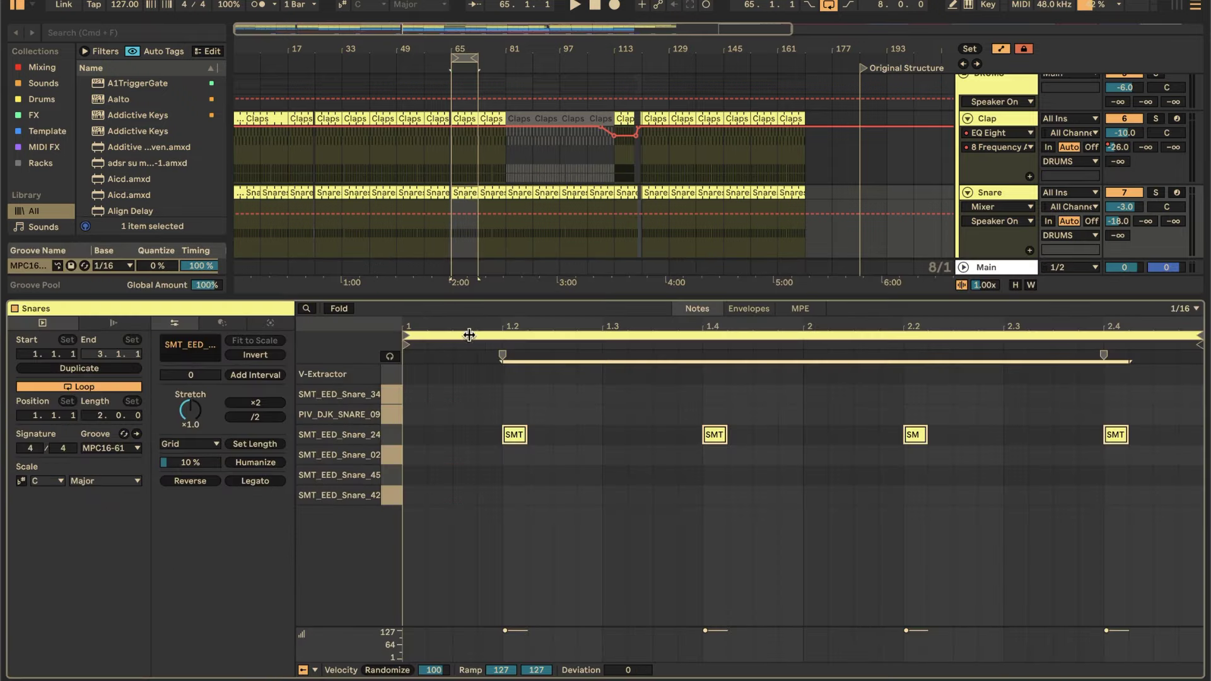
pyautogui.click(1004, 196)
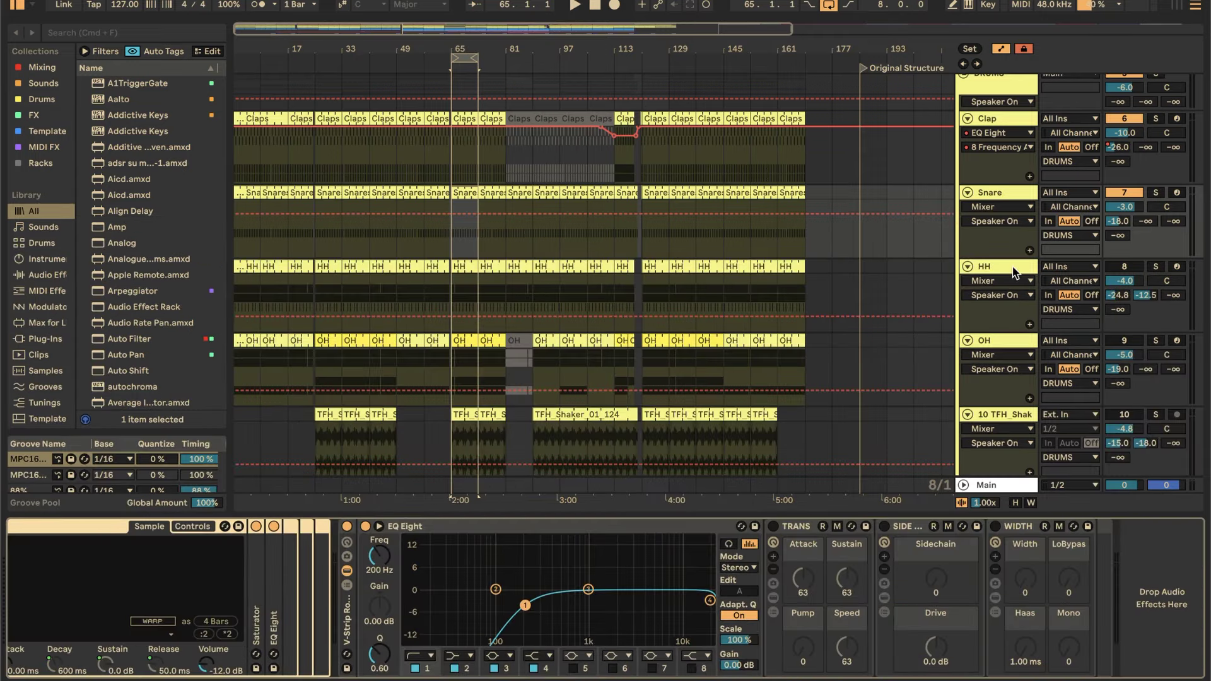
# - Activate the HH track and play the drop from its clip at bar 65
pyautogui.click(1123, 267)
pyautogui.click(460, 265)
pyautogui.press('space')
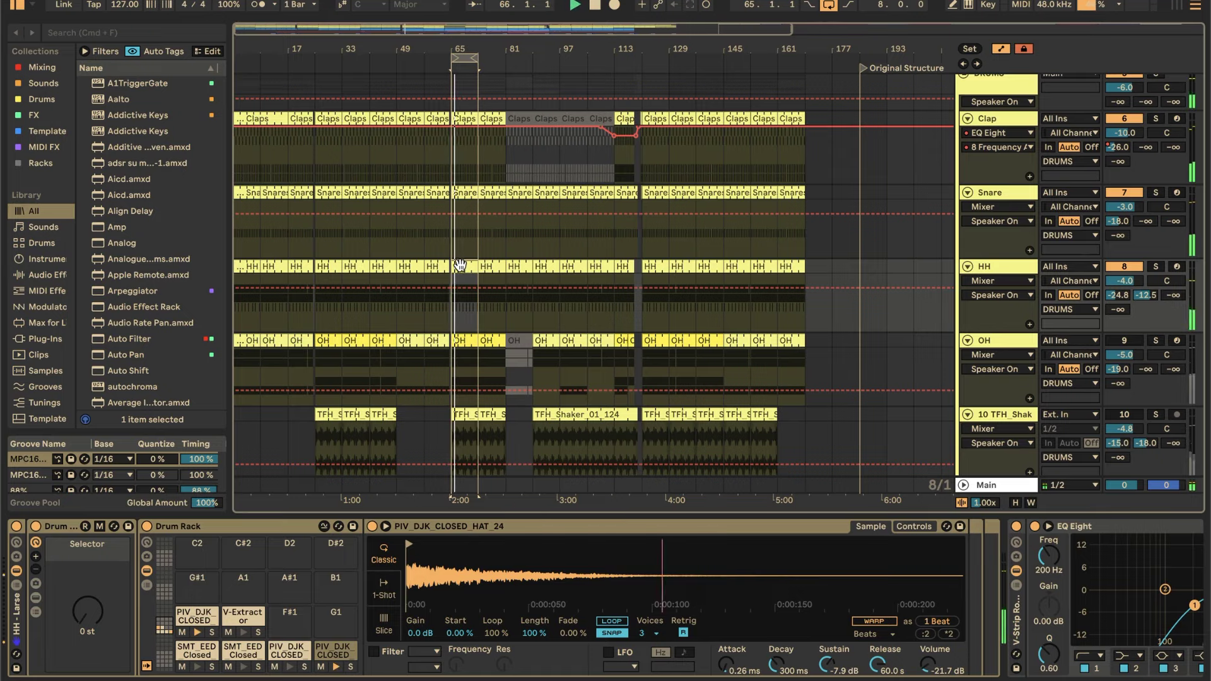
# - Open the HH clip at bar 65 and examine the notes of each of its three PIV_DJK_CLOSED_HAT rows
pyautogui.doubleClick(460, 266)
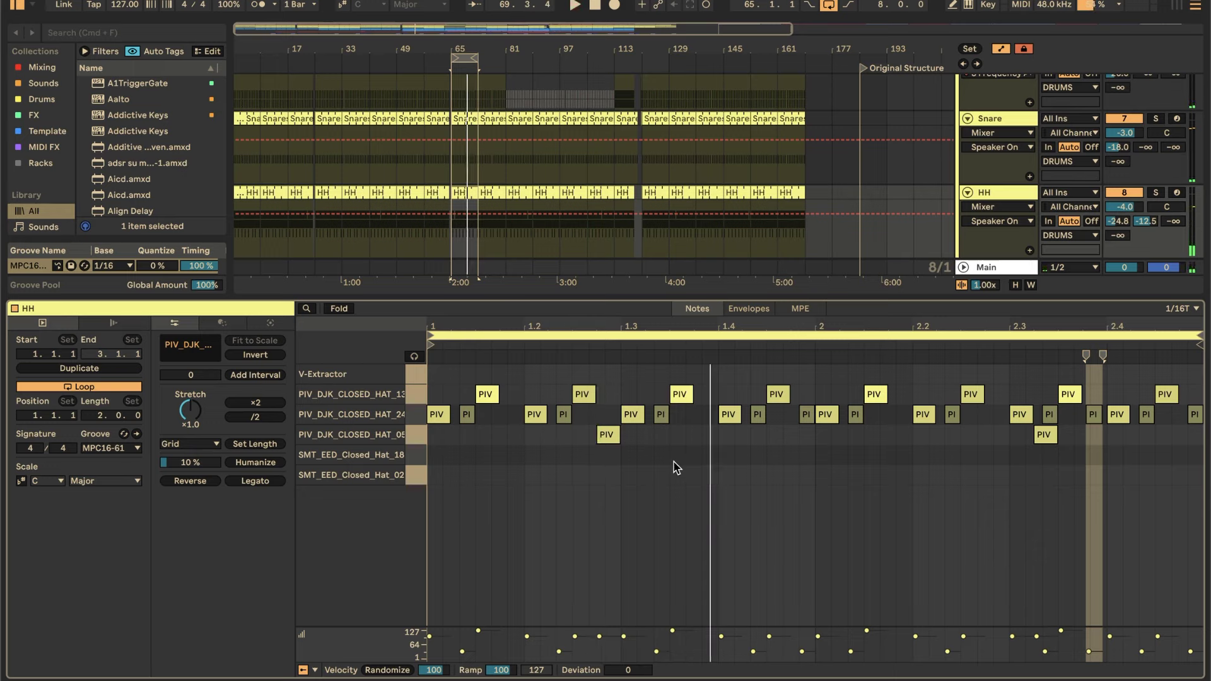
pyautogui.click(412, 402)
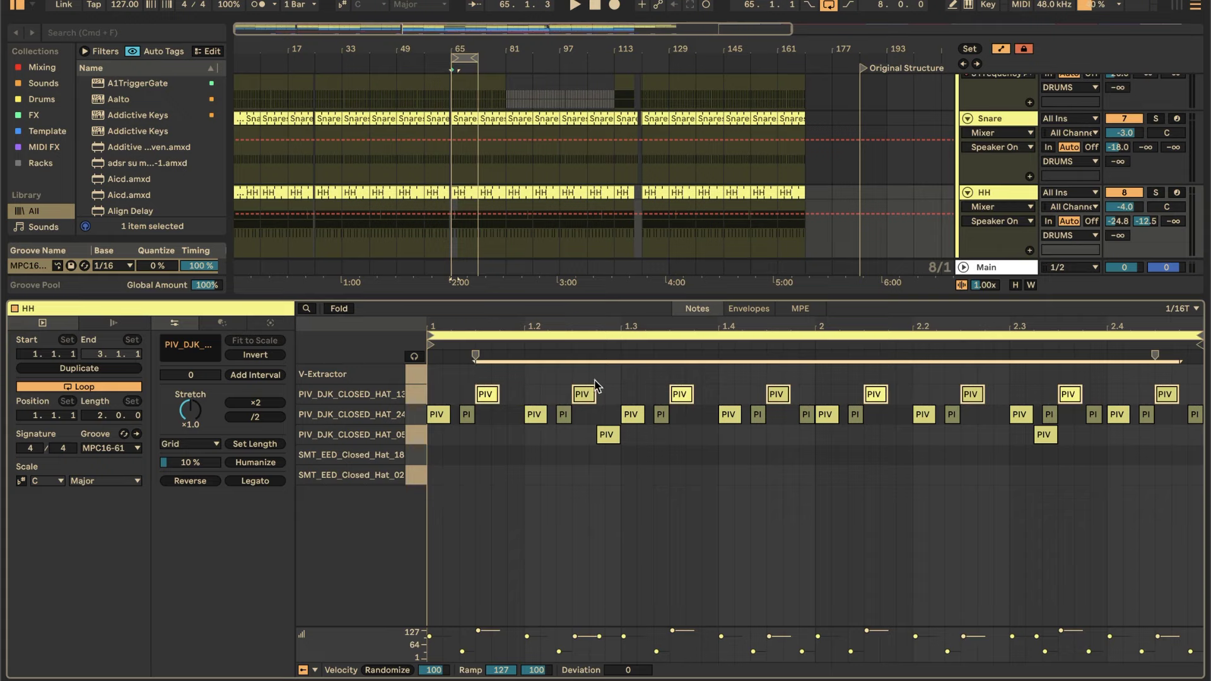
pyautogui.click(415, 404)
pyautogui.click(415, 417)
pyautogui.click(410, 419)
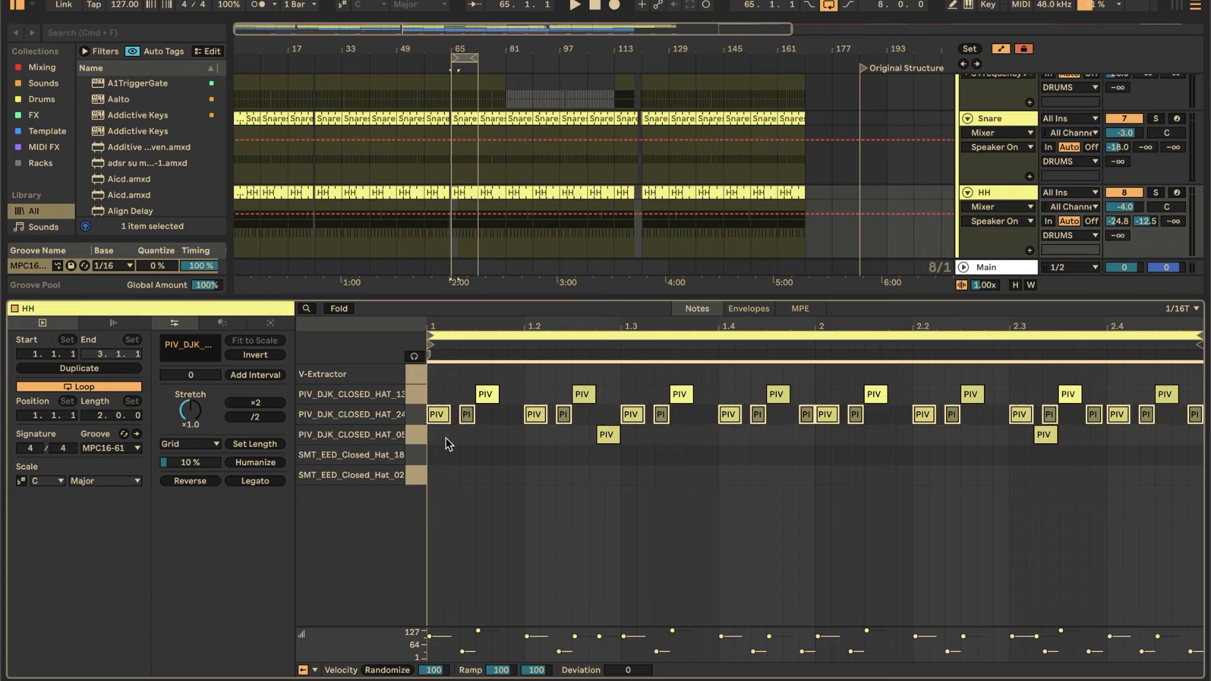
pyautogui.click(452, 445)
pyautogui.click(415, 434)
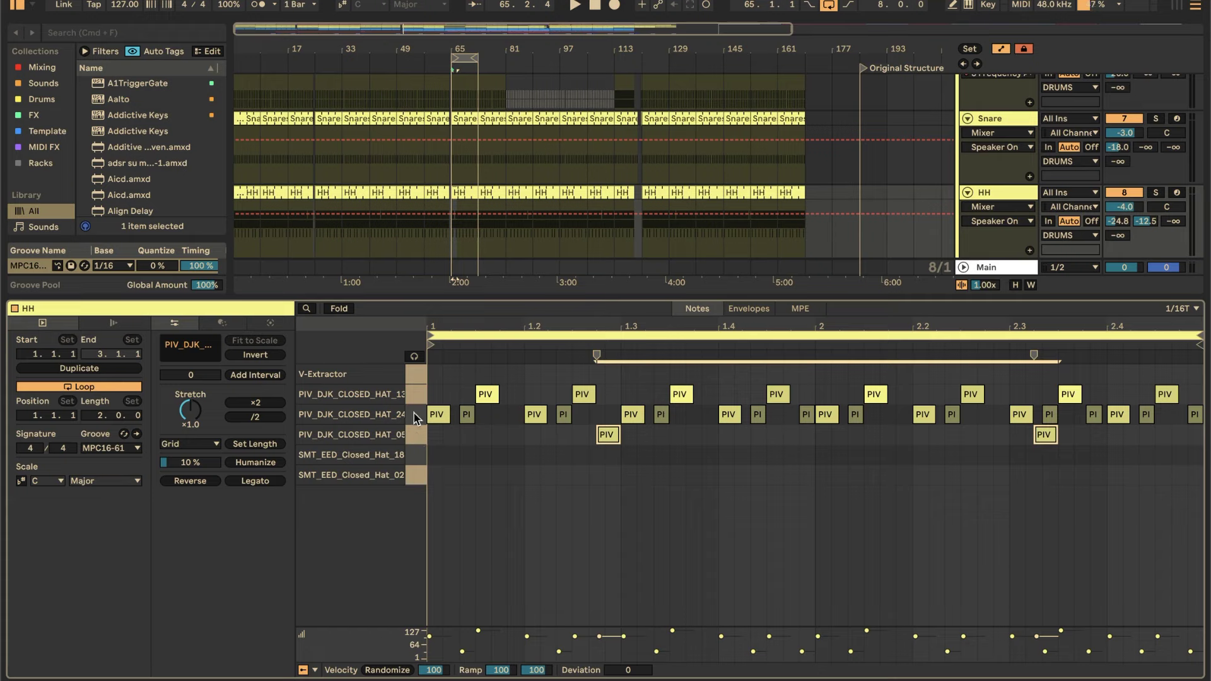
# - Show the HH track's effects chain with its EQ Eight and racks, and bring up the OH track's devices
pyautogui.hotkey('shift', 'Tab')
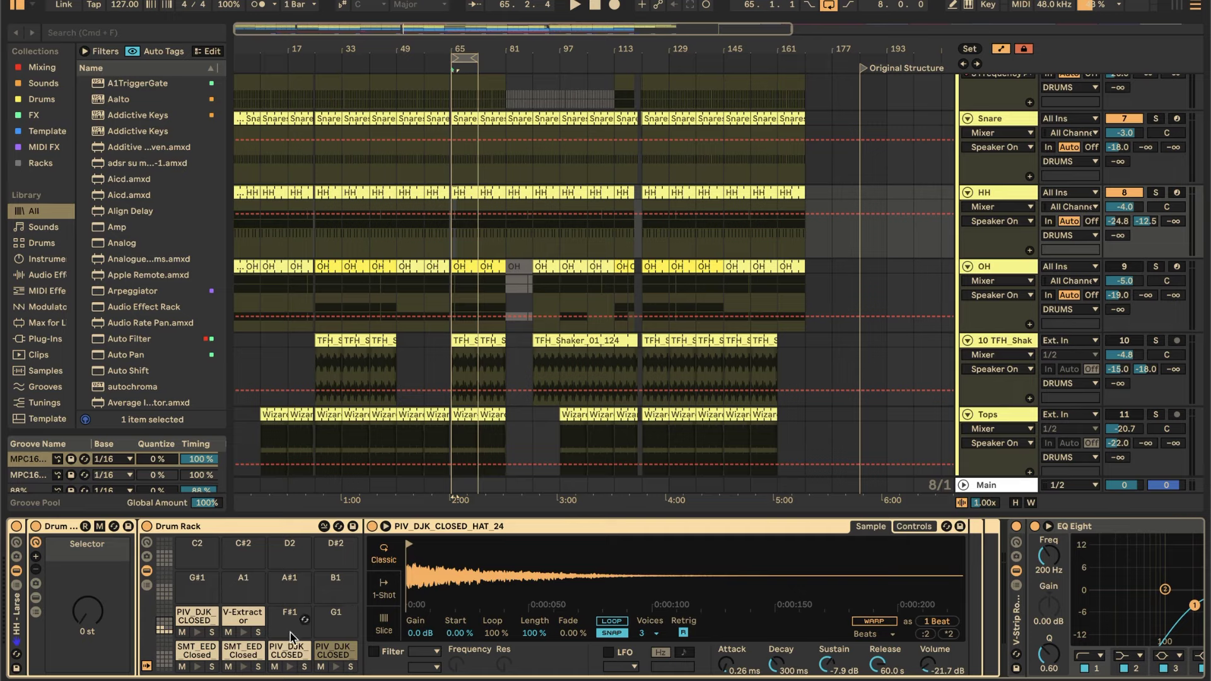
pyautogui.hscroll(10, 290, 637)
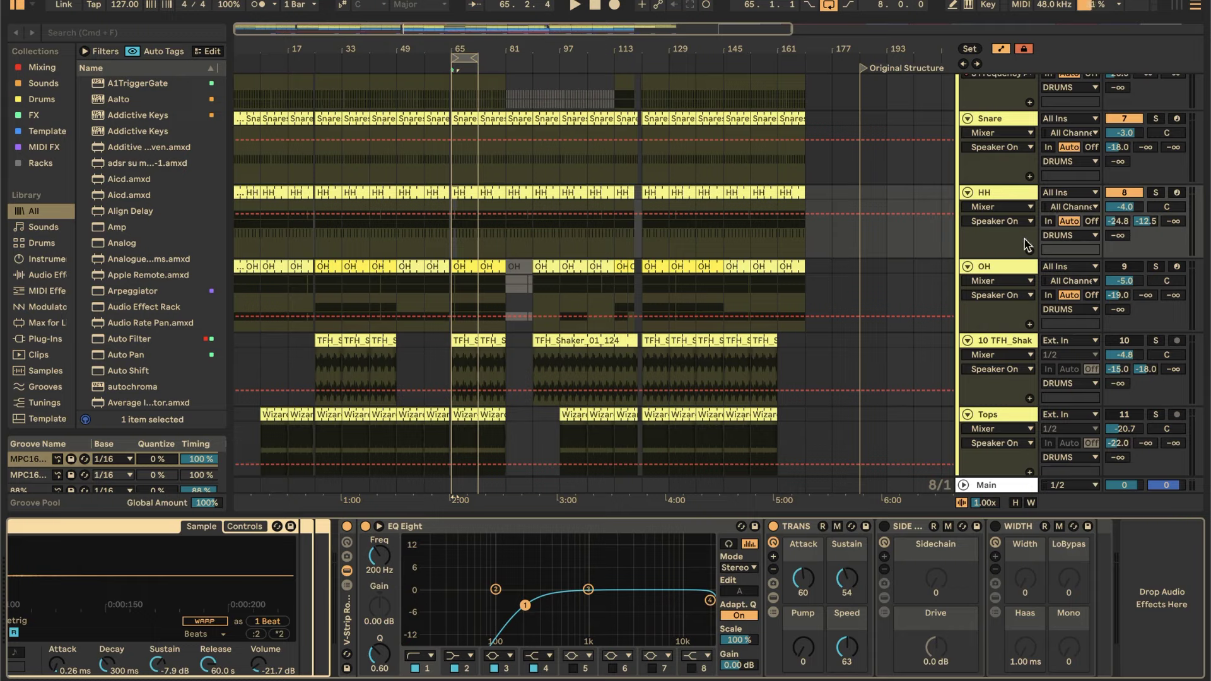
pyautogui.click(998, 273)
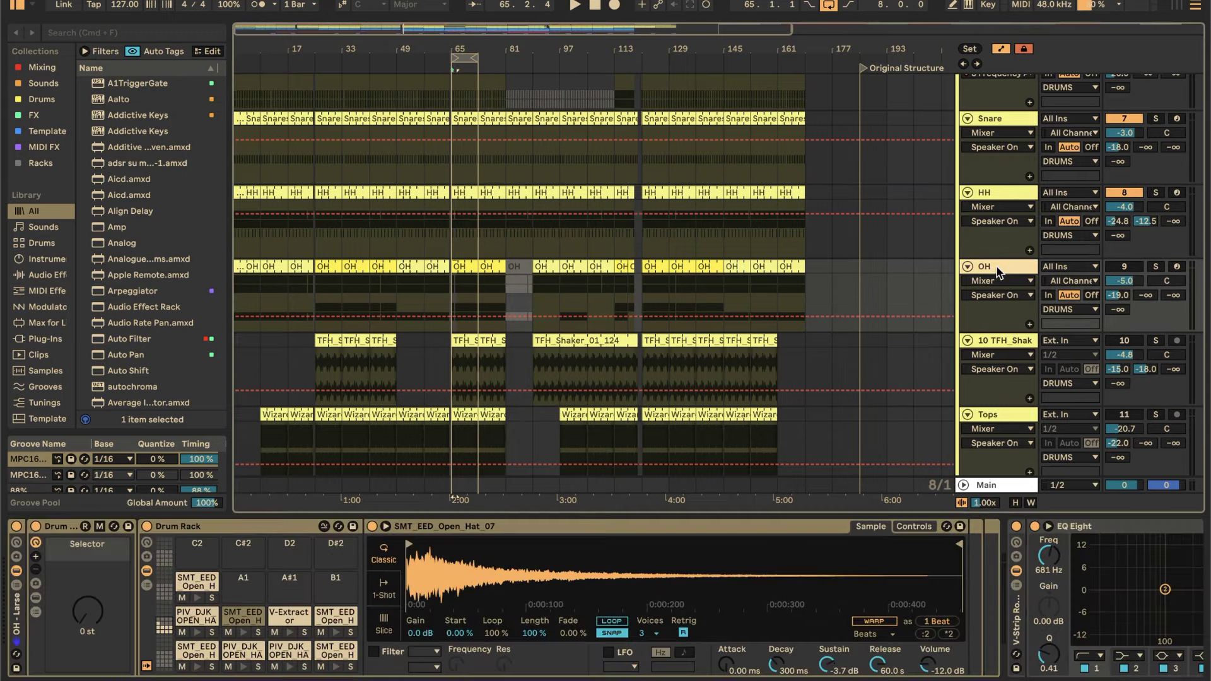
# - Activate the OH track, play the drop from bar 65 and examine the open-hat notes in its clip there
pyautogui.click(1123, 268)
pyautogui.press('space')
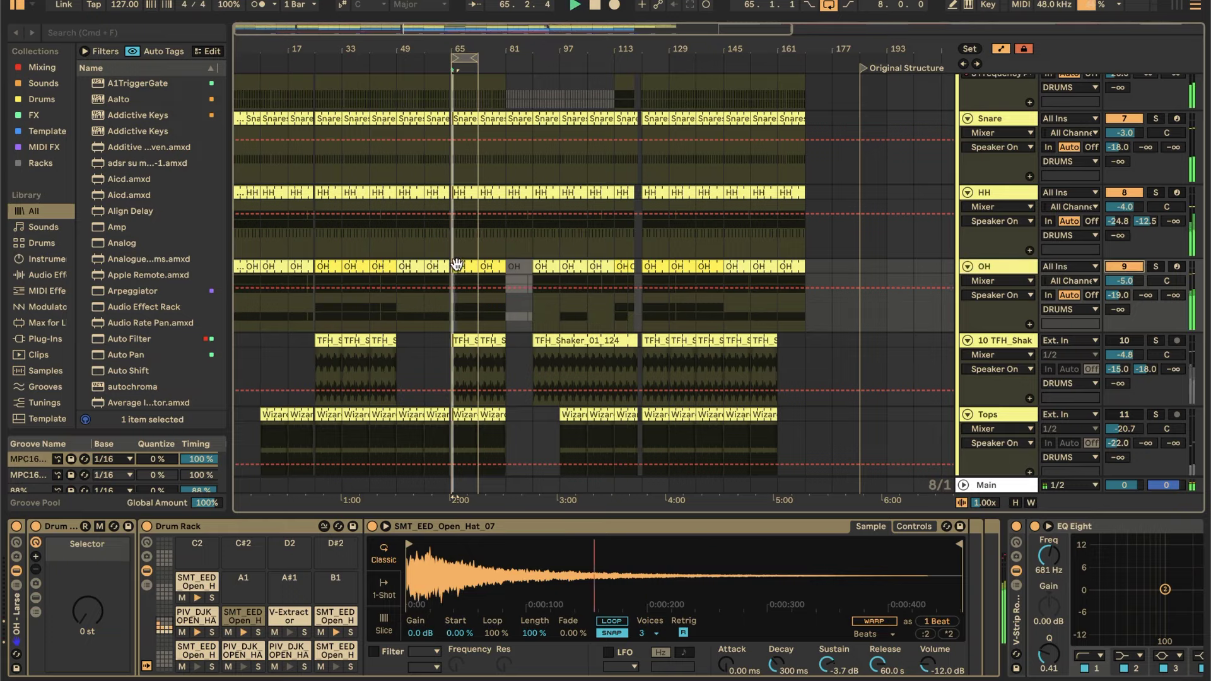
pyautogui.doubleClick(467, 267)
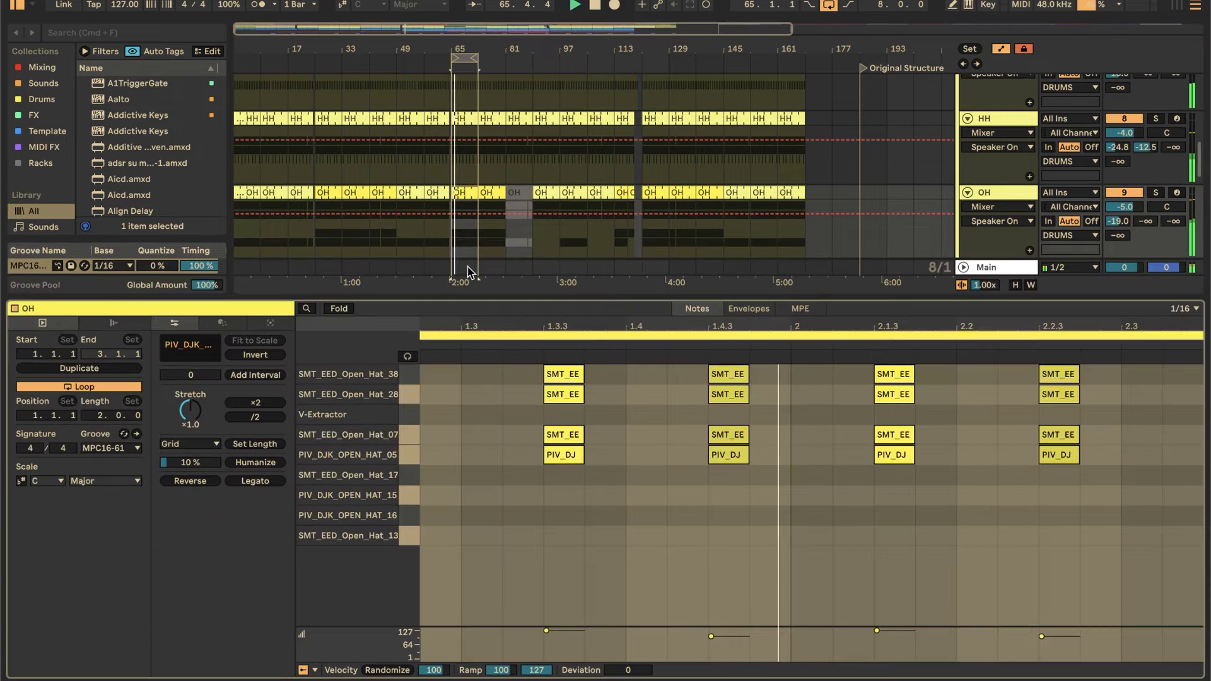
pyautogui.doubleClick(558, 327)
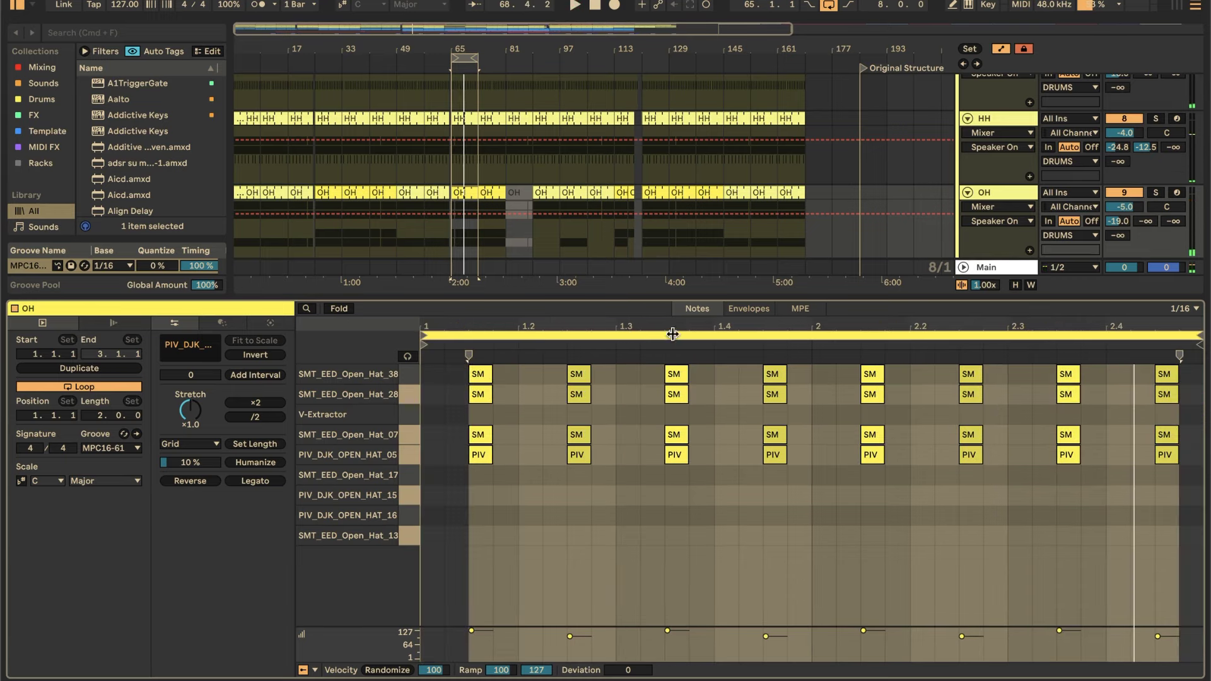
pyautogui.click(665, 536)
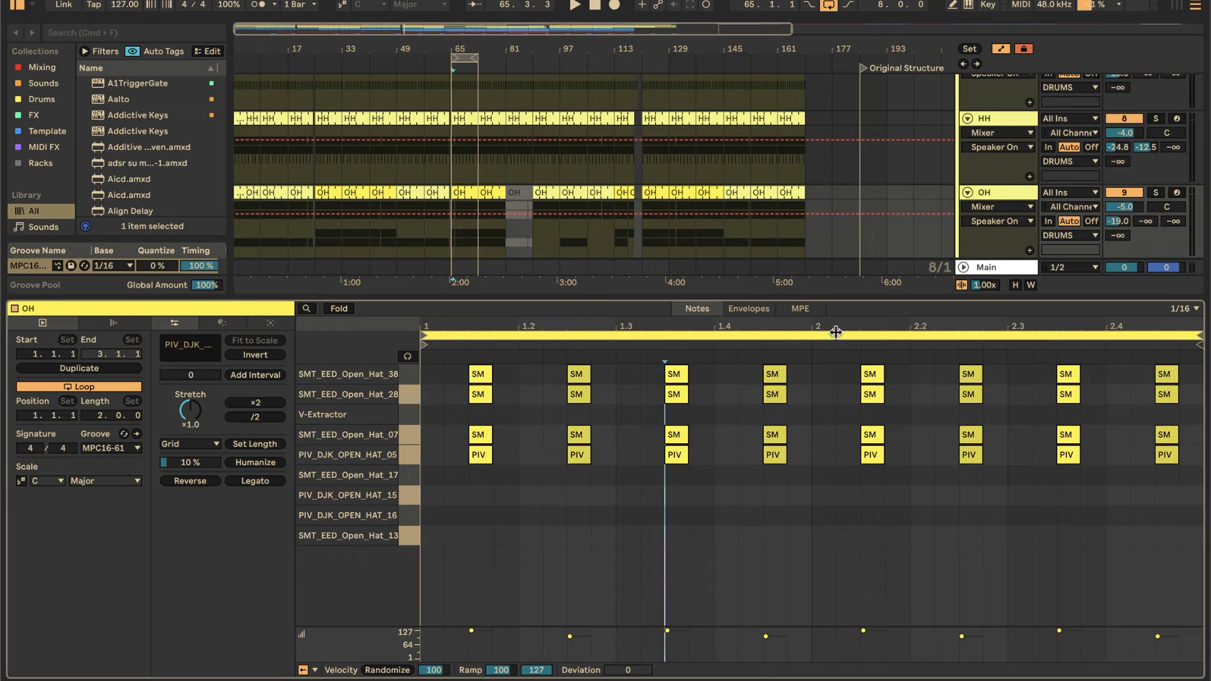
pyautogui.click(404, 462)
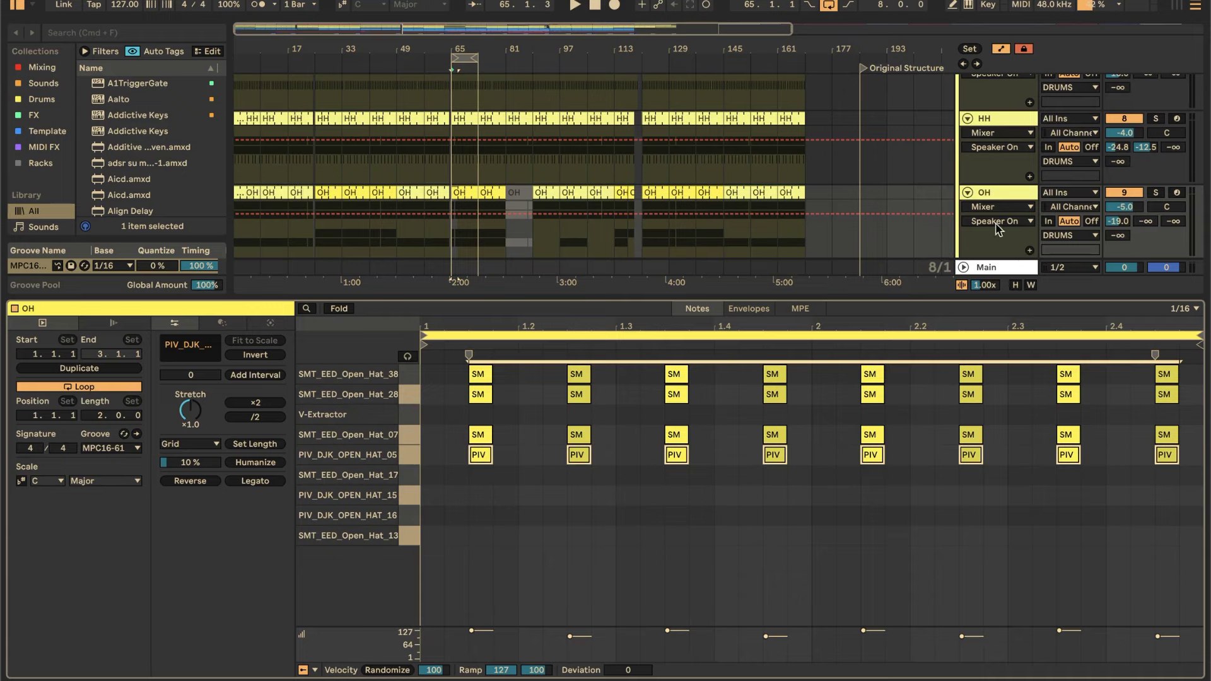
# - Show the OH track's effects chain with its EQ Eight and the TRANS, SIDE and WIDTH racks
pyautogui.click(995, 193)
pyautogui.hscroll(10, 643, 566)
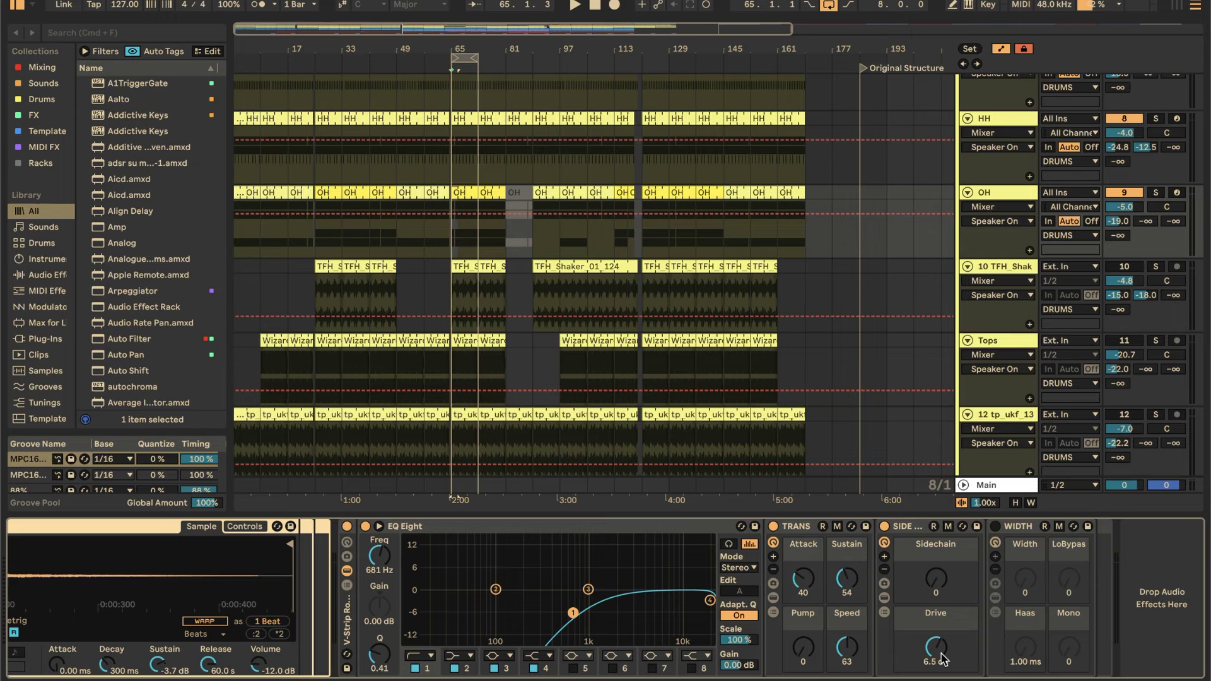
# - Look over the OH clips along the arrangement and play the drop from the OH clip at bar 65
pyautogui.scroll(1, 540, 302)
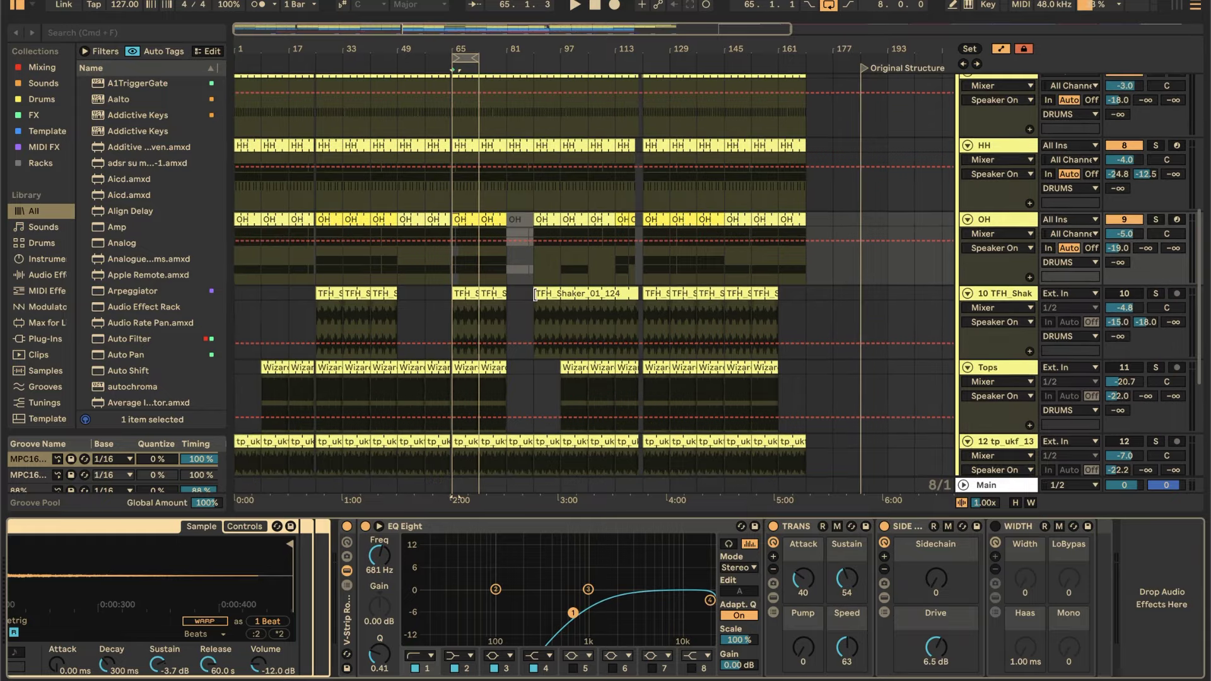
pyautogui.scroll(2, 535, 294)
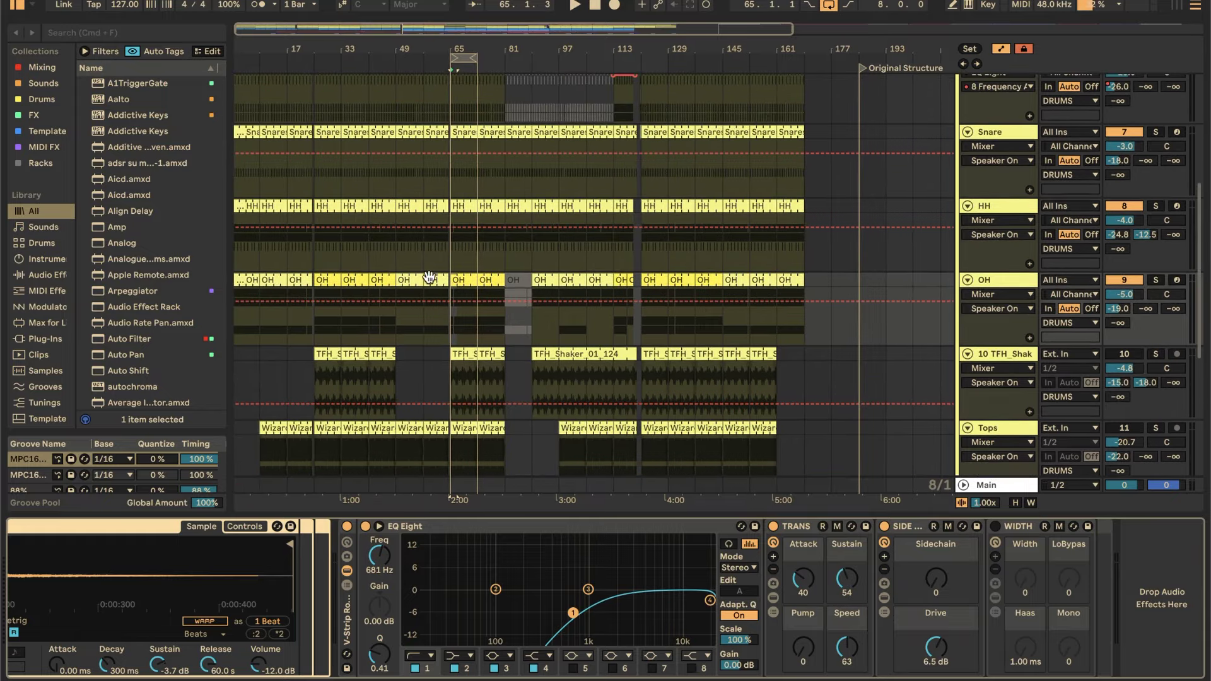
pyautogui.moveTo(460, 282); pyautogui.dragTo(541, 282)
pyautogui.click(586, 278)
pyautogui.click(372, 279)
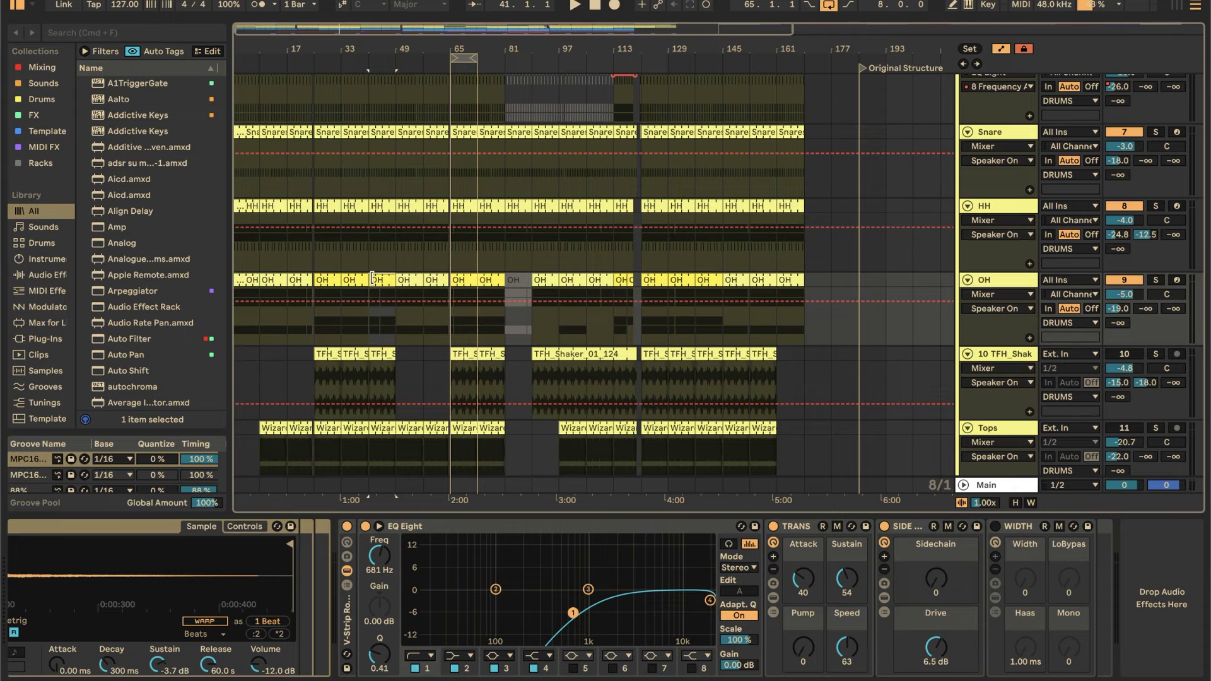
pyautogui.click(472, 276)
pyautogui.press('space')
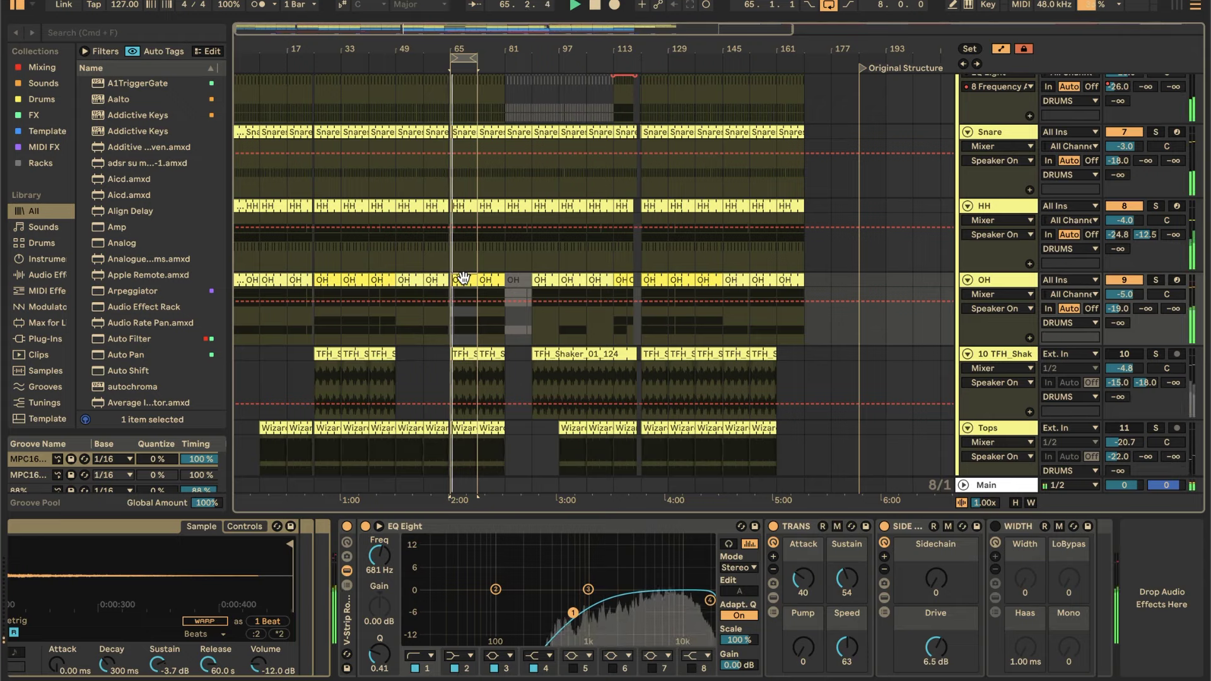
# - Play from the OH clip at bar 49 and examine which open-hat rows have notes in it
pyautogui.click(399, 281)
pyautogui.press('space')
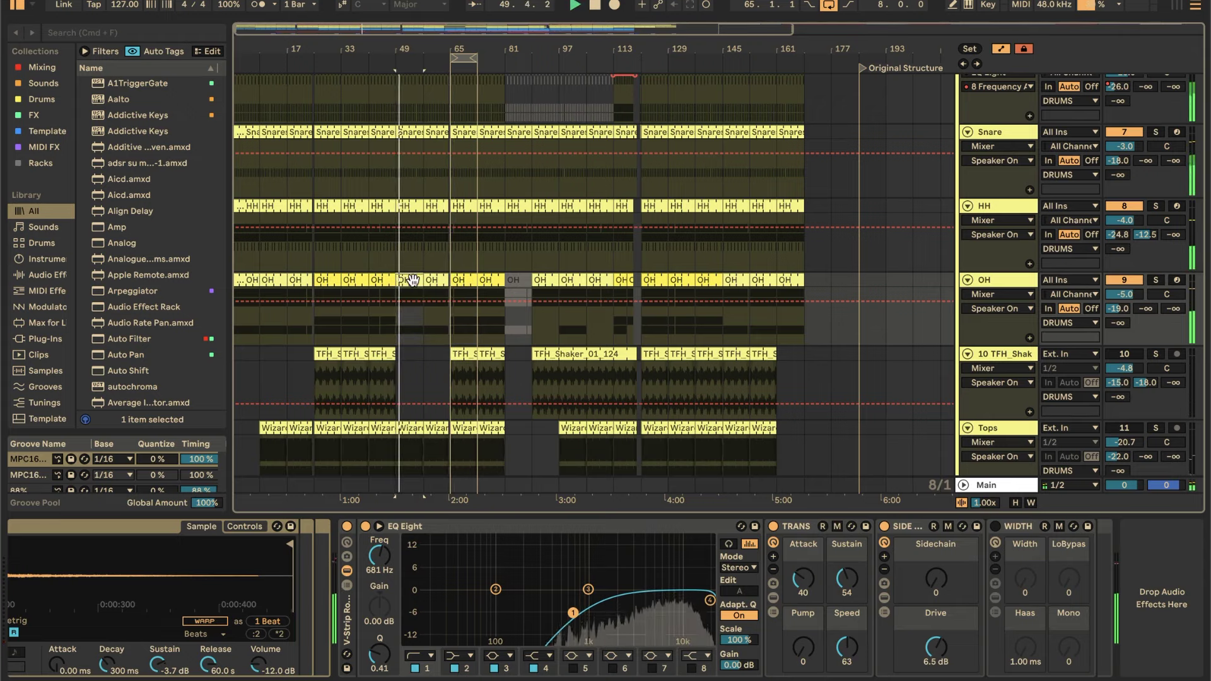
pyautogui.doubleClick(407, 280)
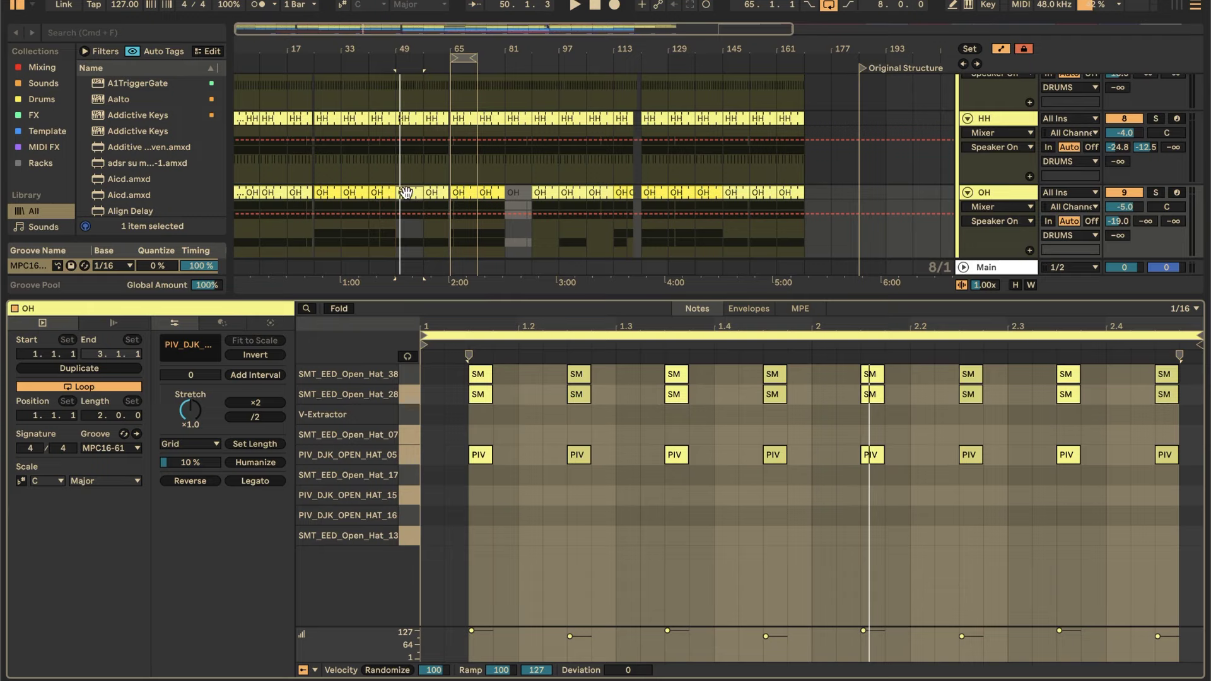
pyautogui.press('super+alt+l')
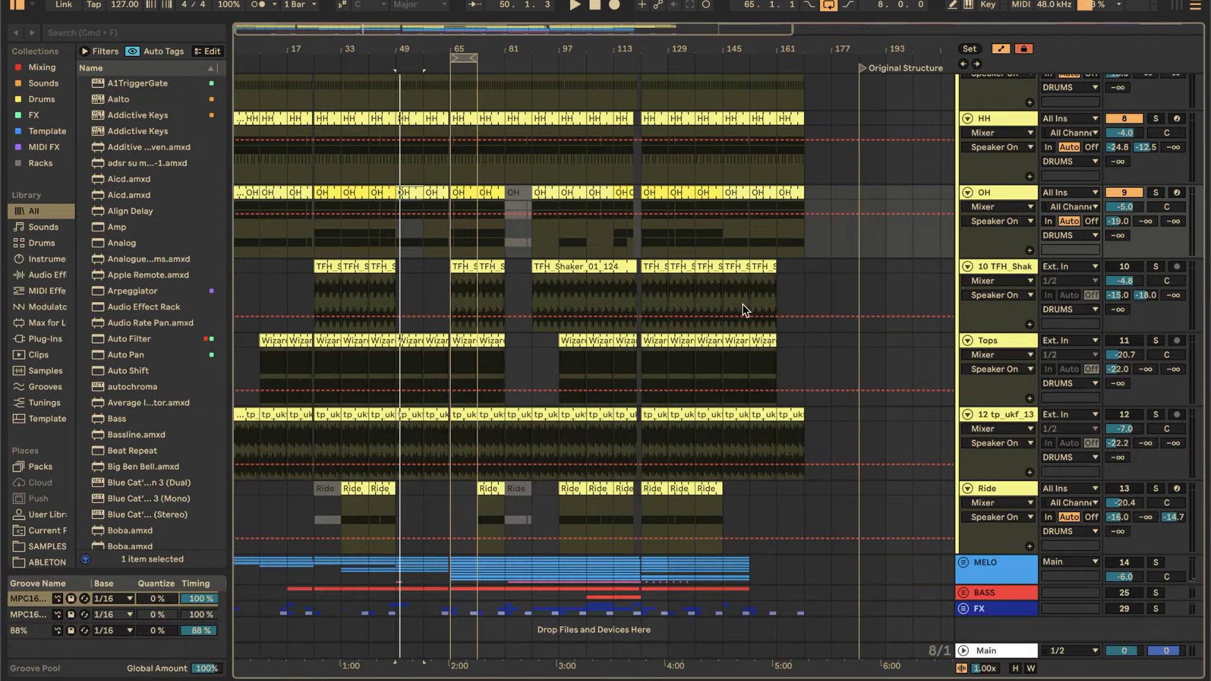
# - Zoom the arrangement in on the looped bars 65 to 73 and play the active drum layers there
pyautogui.scroll(3, 757, 302)
pyautogui.scroll(2, 762, 305)
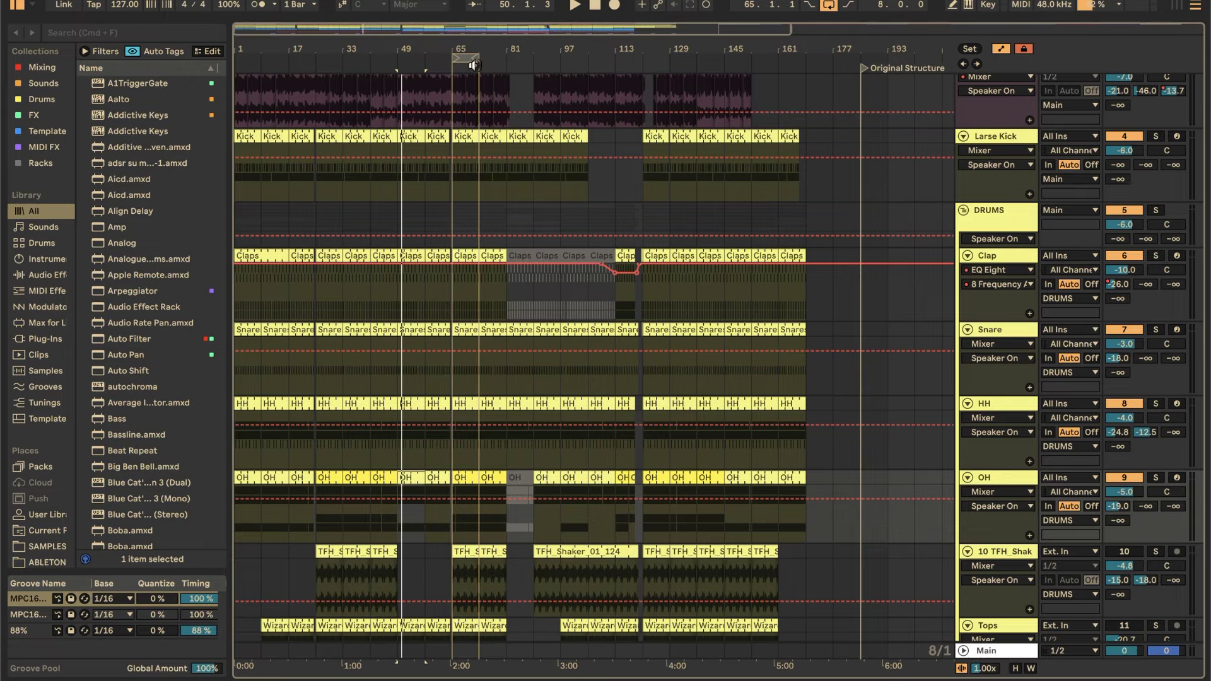
pyautogui.moveTo(469, 51); pyautogui.dragTo(469, 79)
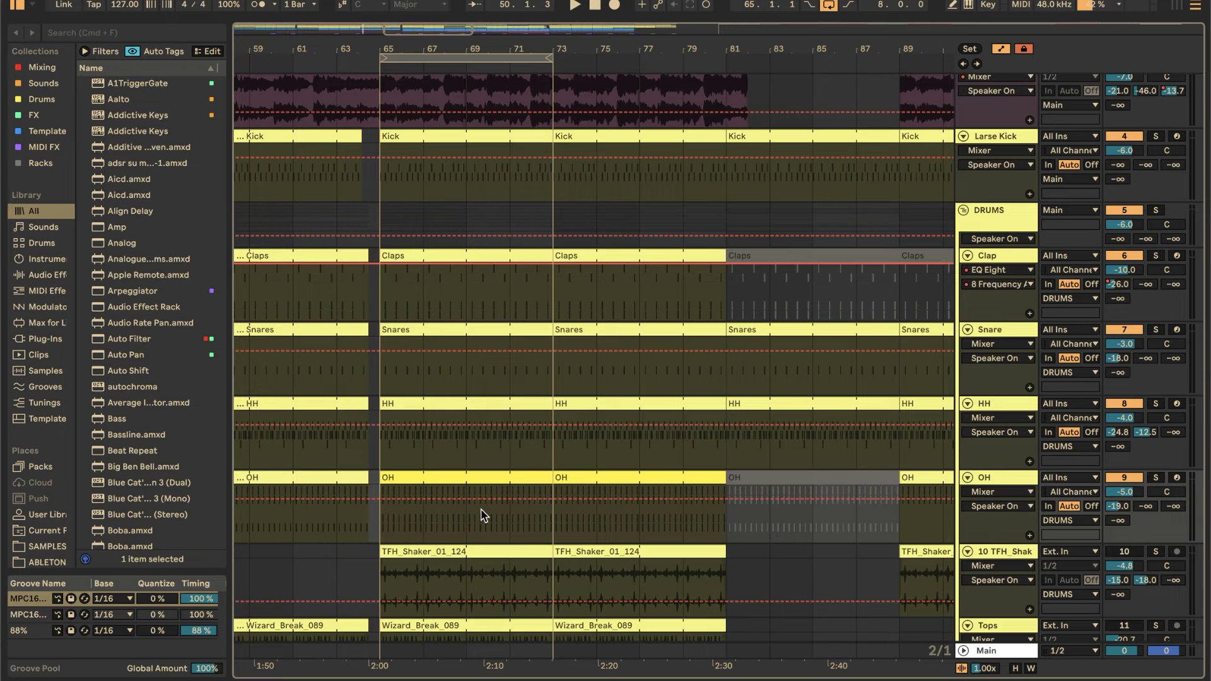
pyautogui.click(473, 482)
pyautogui.press('space')
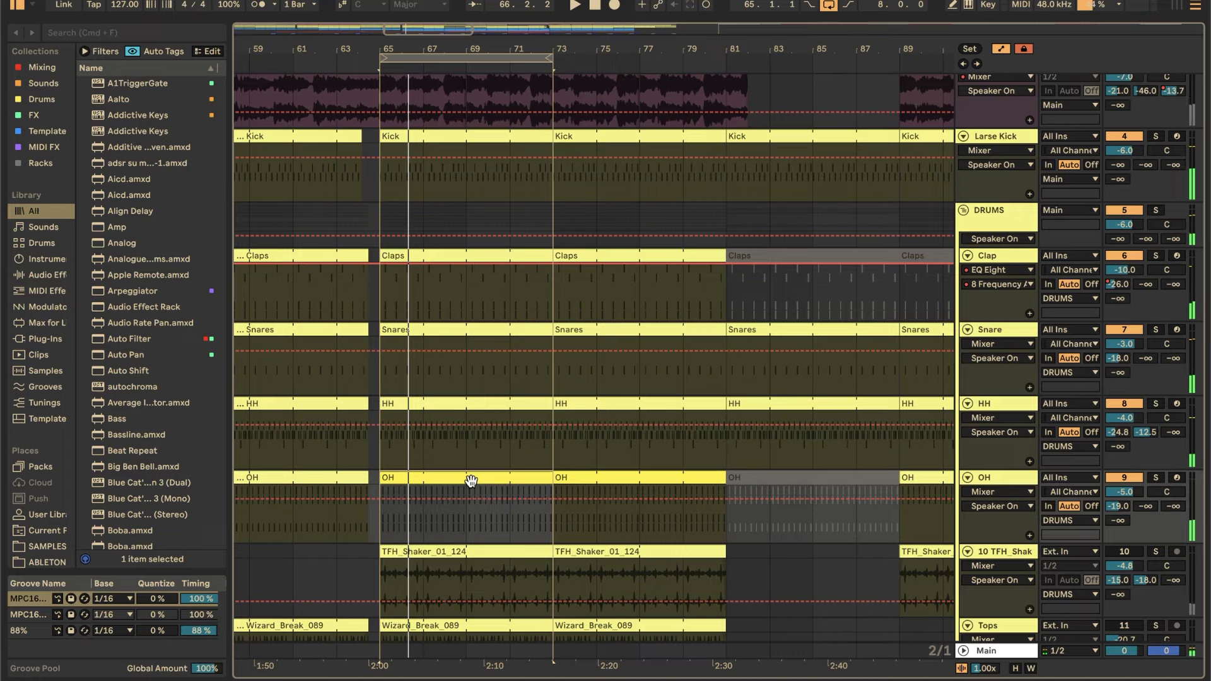
# - Activate the TFH_Shaker track and listen to it both in the mix and soloed
pyautogui.scroll(-4, 472, 482)
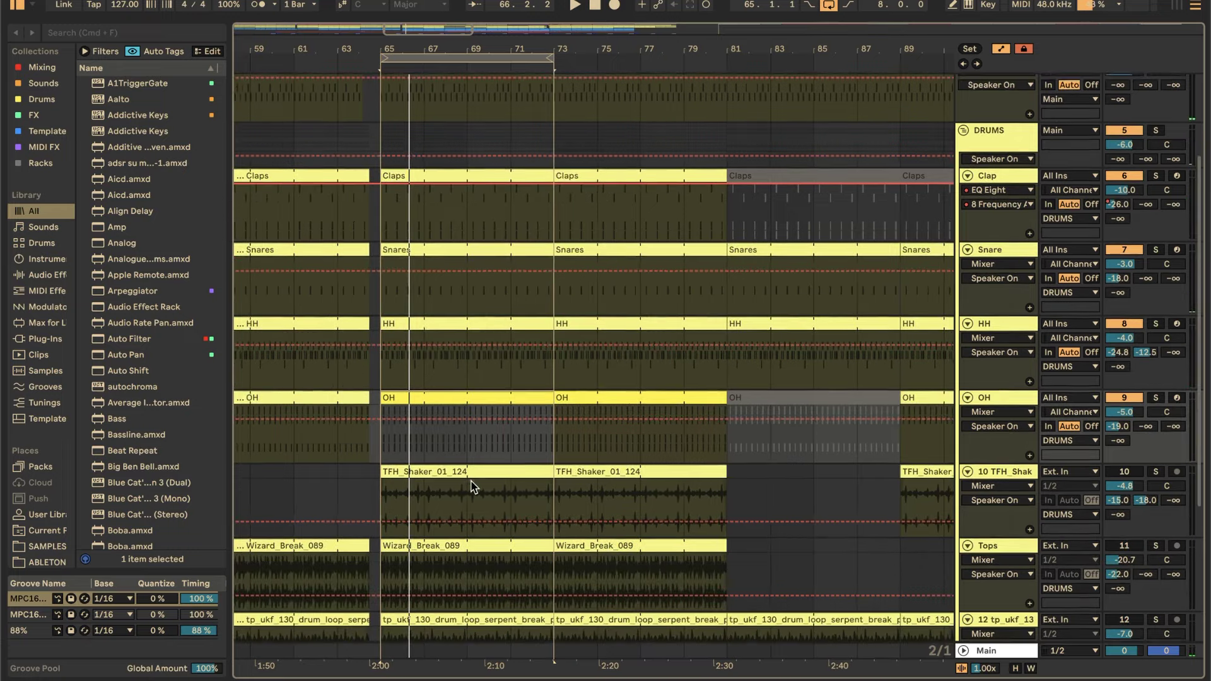
pyautogui.click(433, 437)
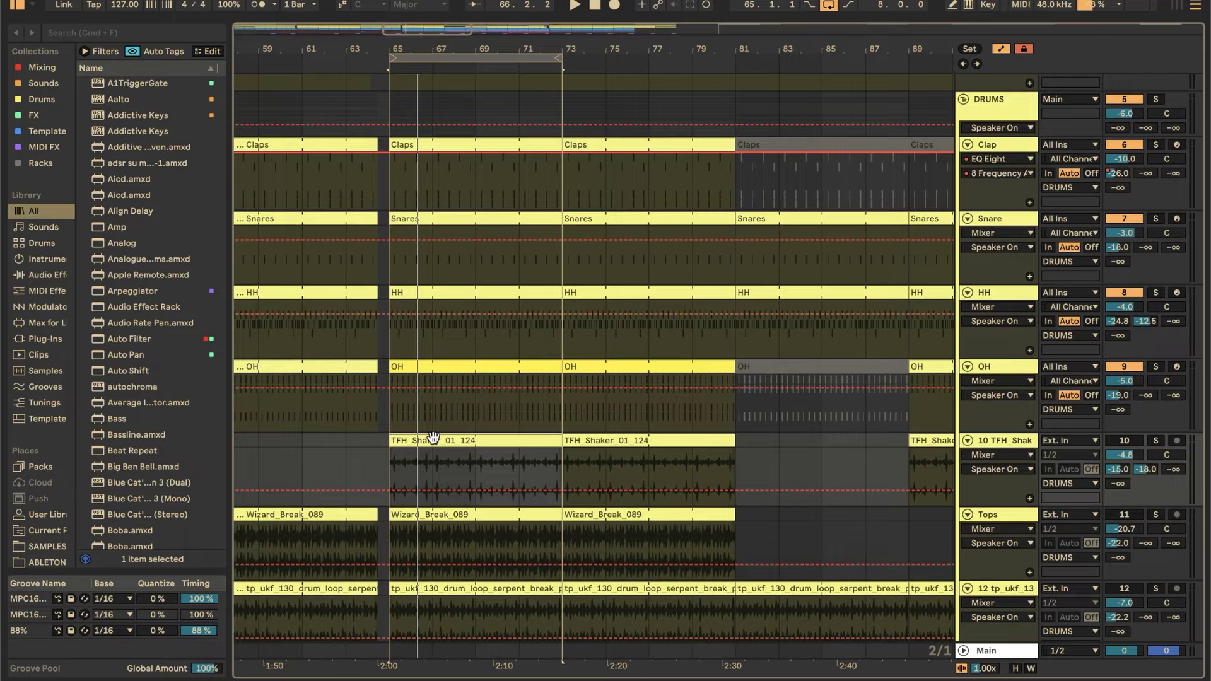
pyautogui.scroll(-4, 434, 437)
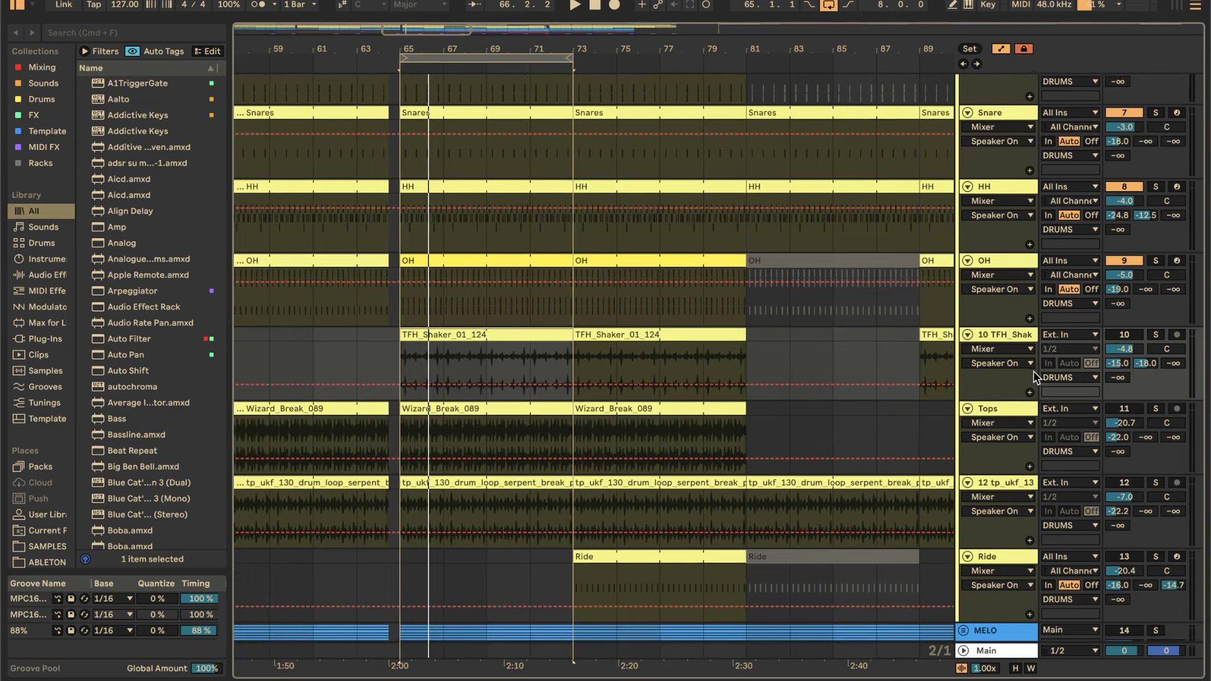
pyautogui.click(1125, 335)
pyautogui.press('space')
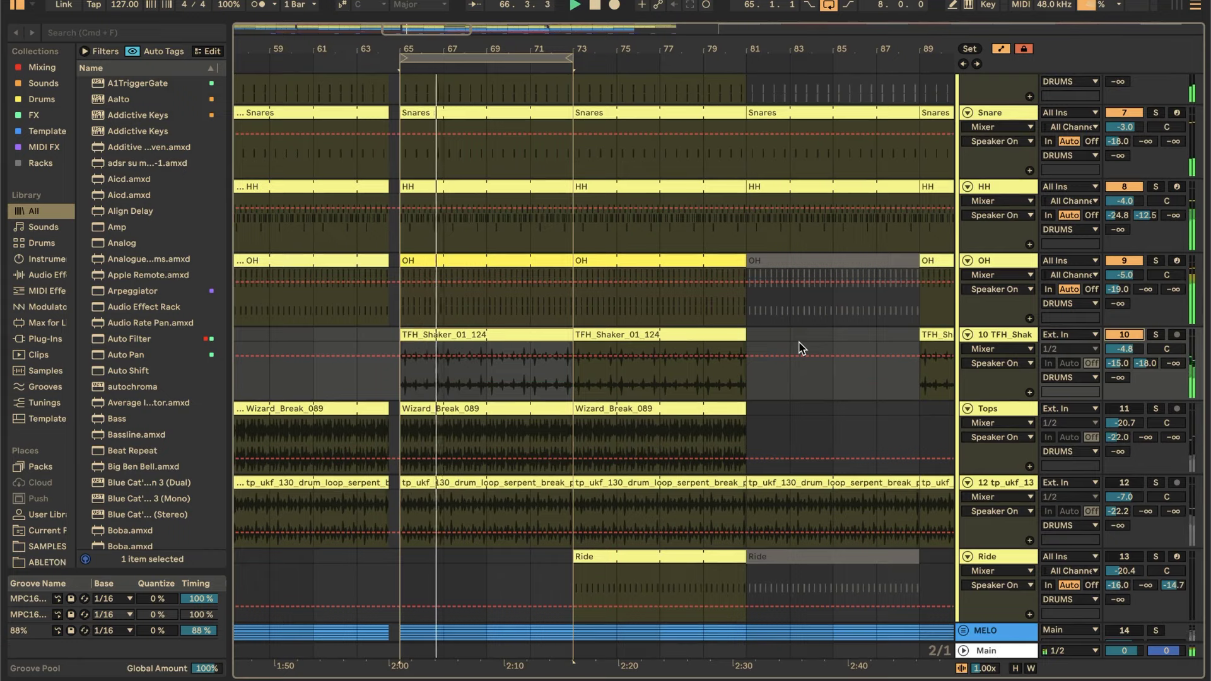
pyautogui.click(1157, 335)
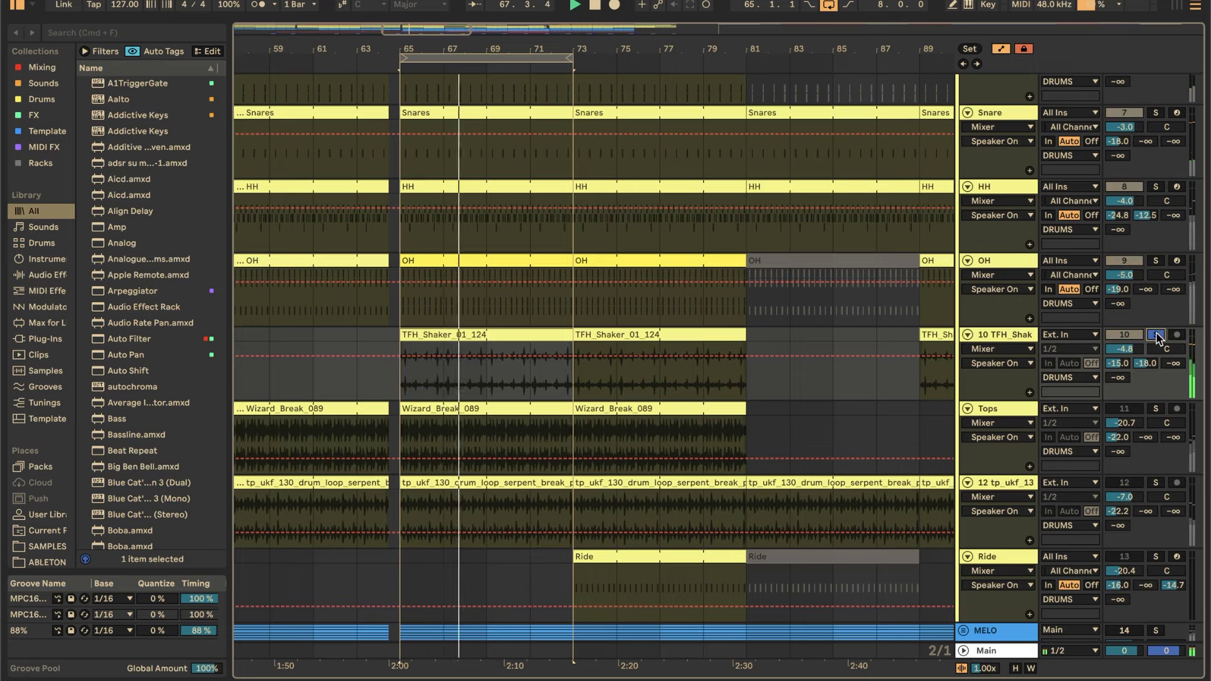
pyautogui.click(1157, 335)
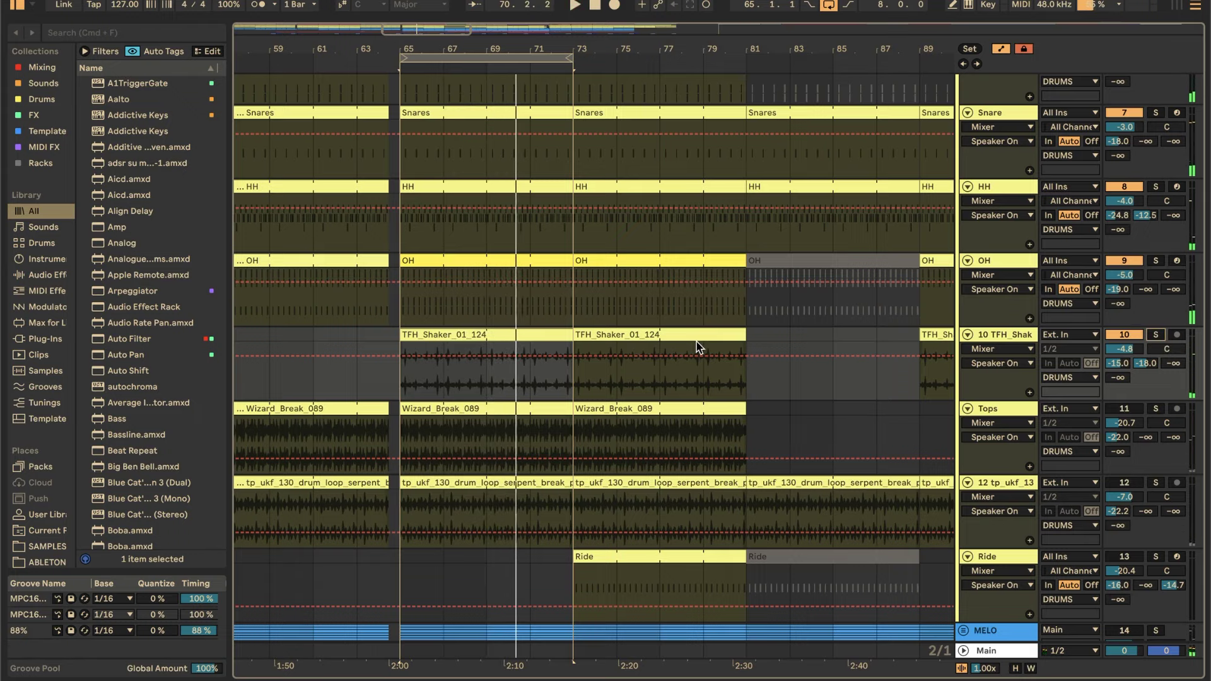
# - Examine the TFH_Shaker_01_124 sample at bar 65 and show the shaker track's effects chain
pyautogui.doubleClick(455, 335)
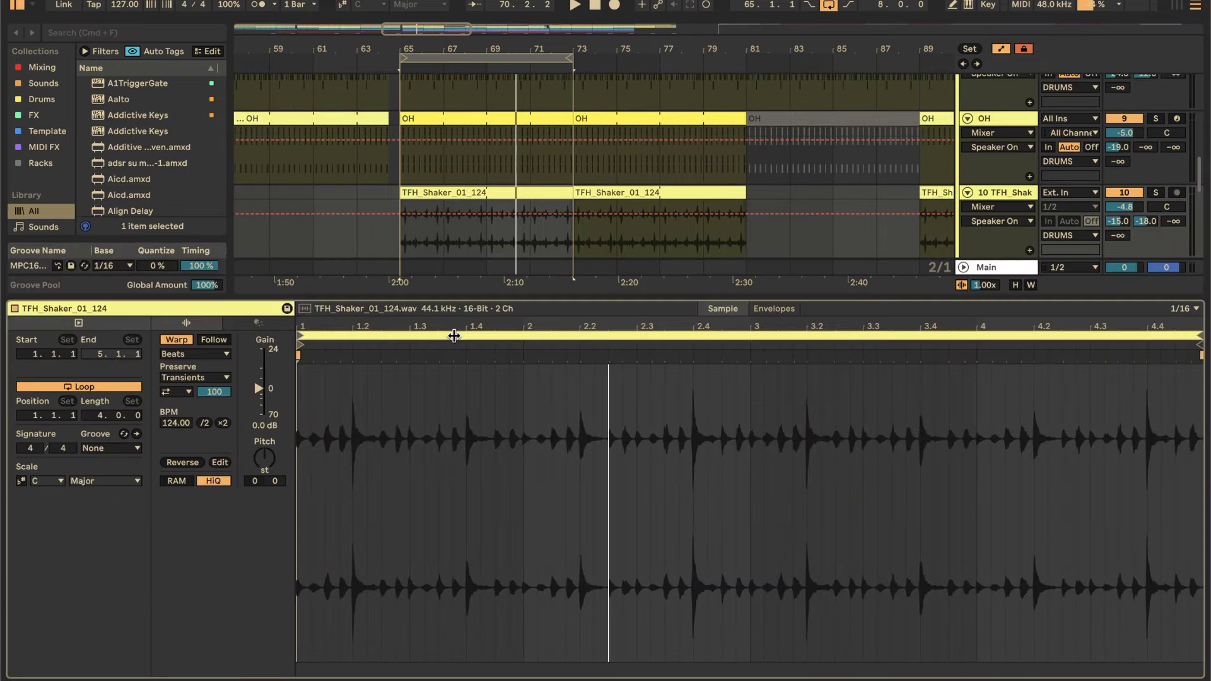
pyautogui.press('super+alt+l')
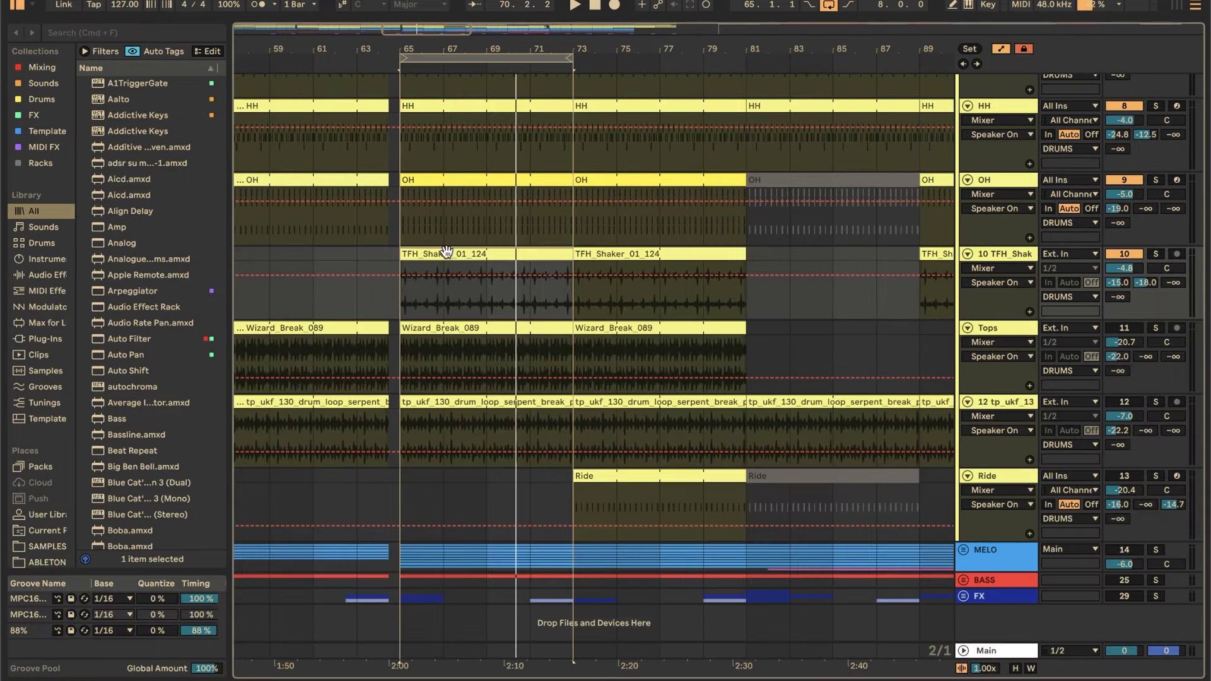
pyautogui.doubleClick(972, 254)
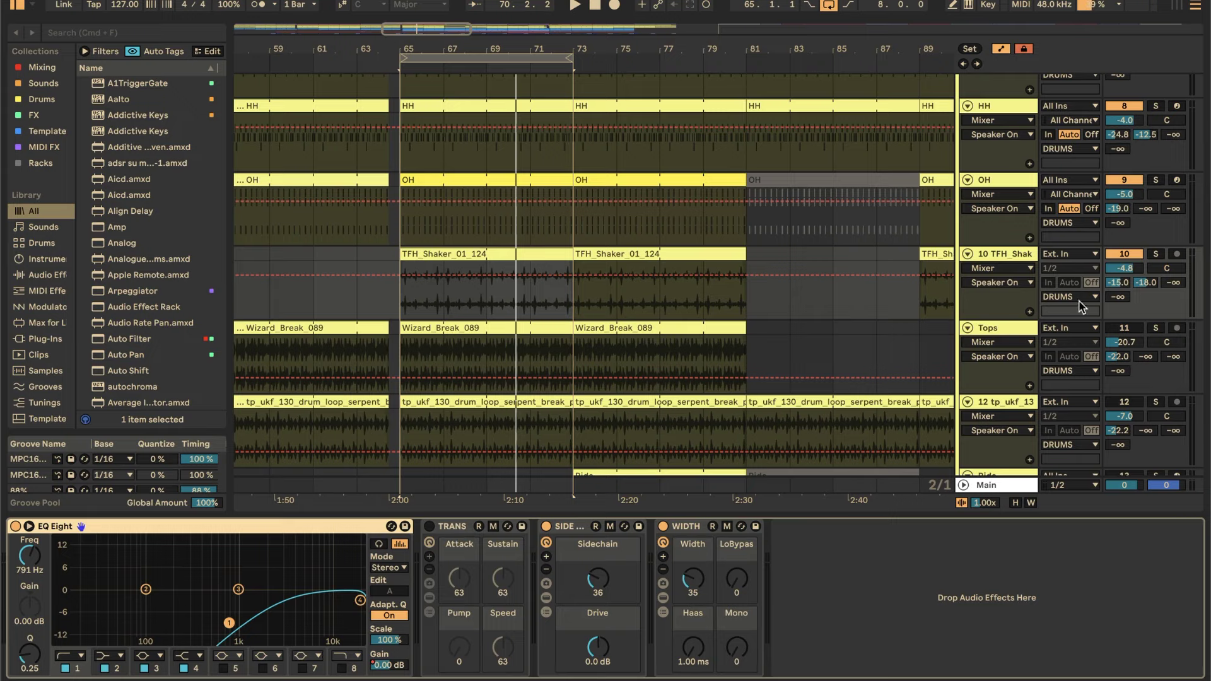
pyautogui.click(1015, 259)
pyautogui.hotkey('shift', 'Tab')
# - Activate the Tops track and listen to it both in the mix and soloed
pyautogui.scroll(-4, 1127, 272)
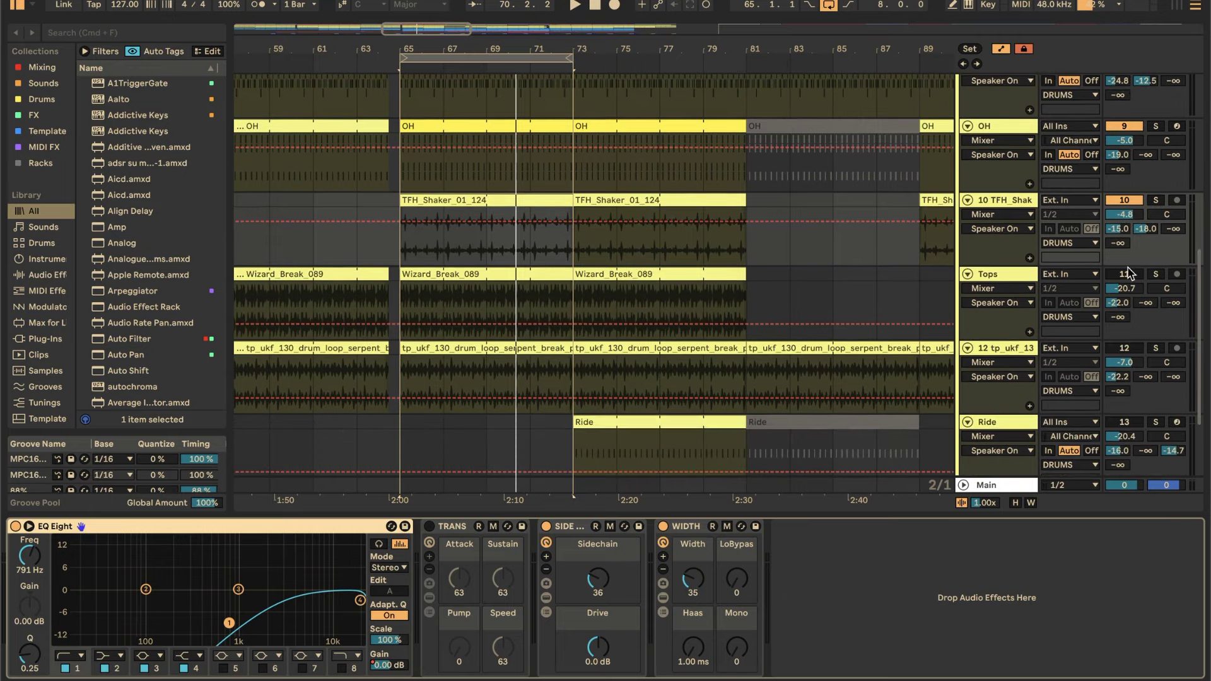
pyautogui.click(1125, 273)
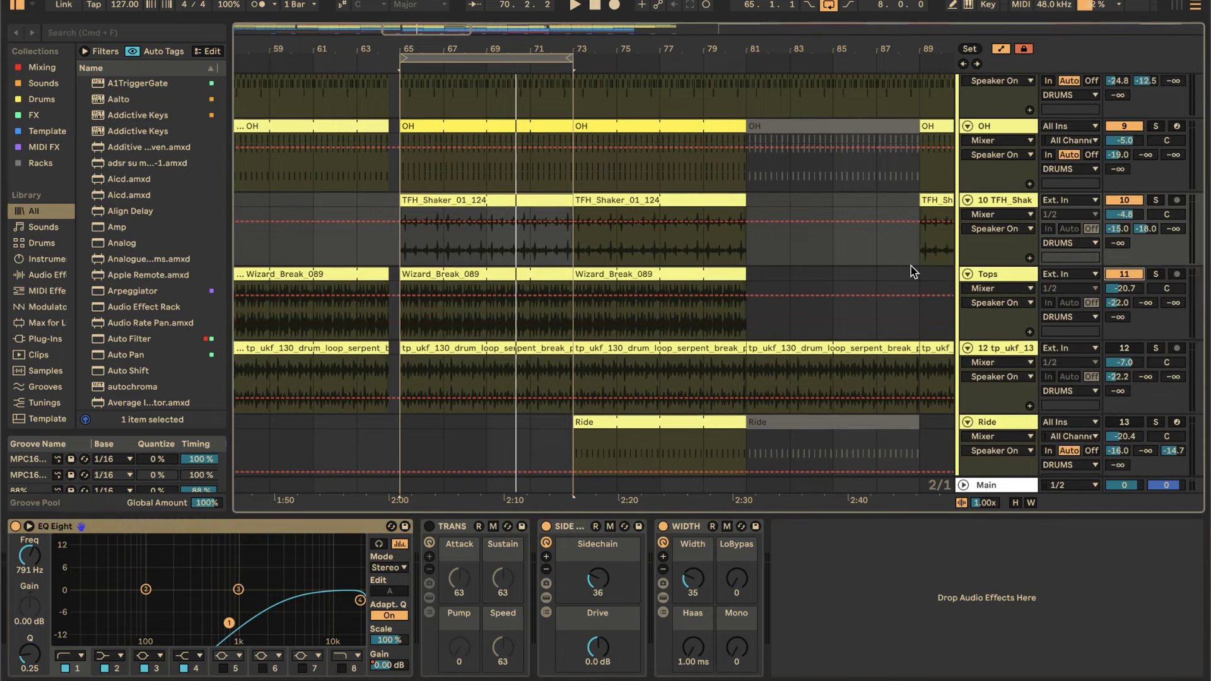
pyautogui.press('space')
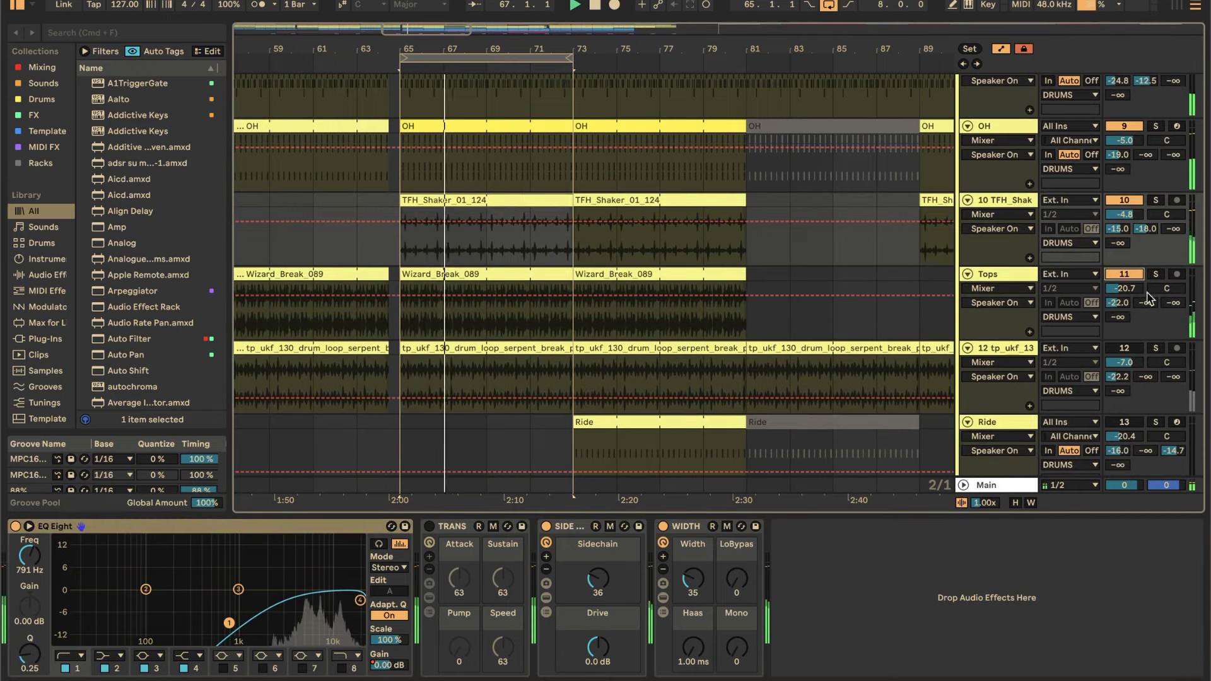
pyautogui.click(1157, 274)
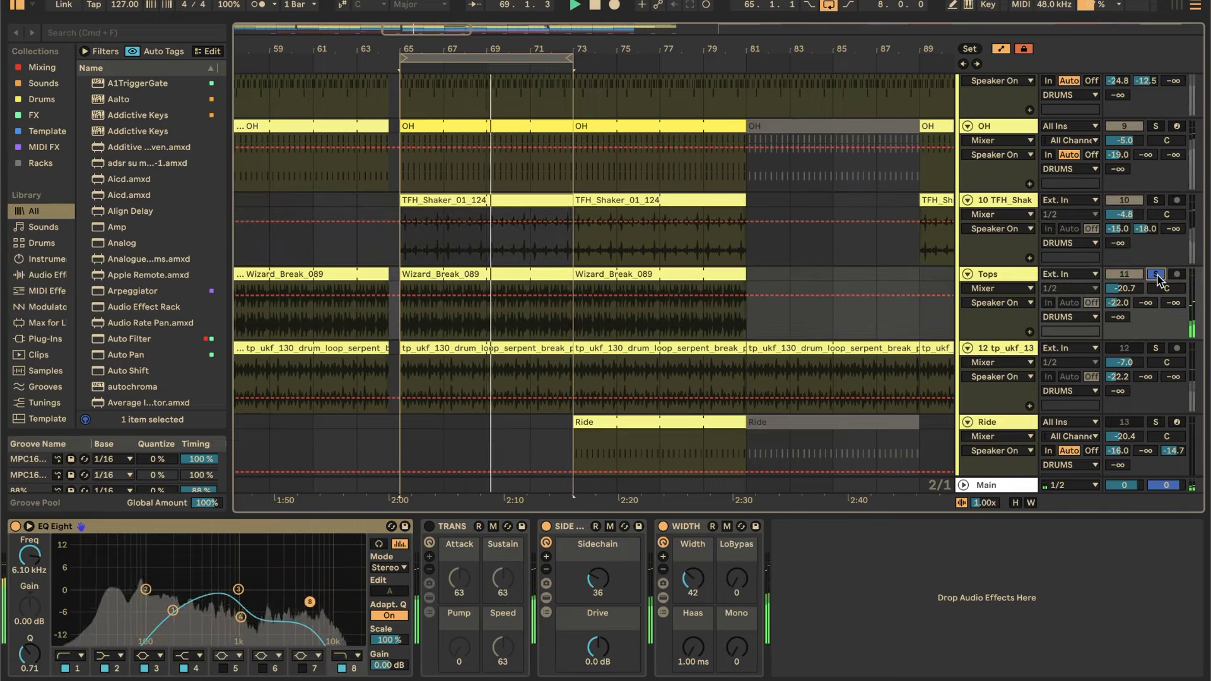
pyautogui.press('space')
pyautogui.click(1157, 273)
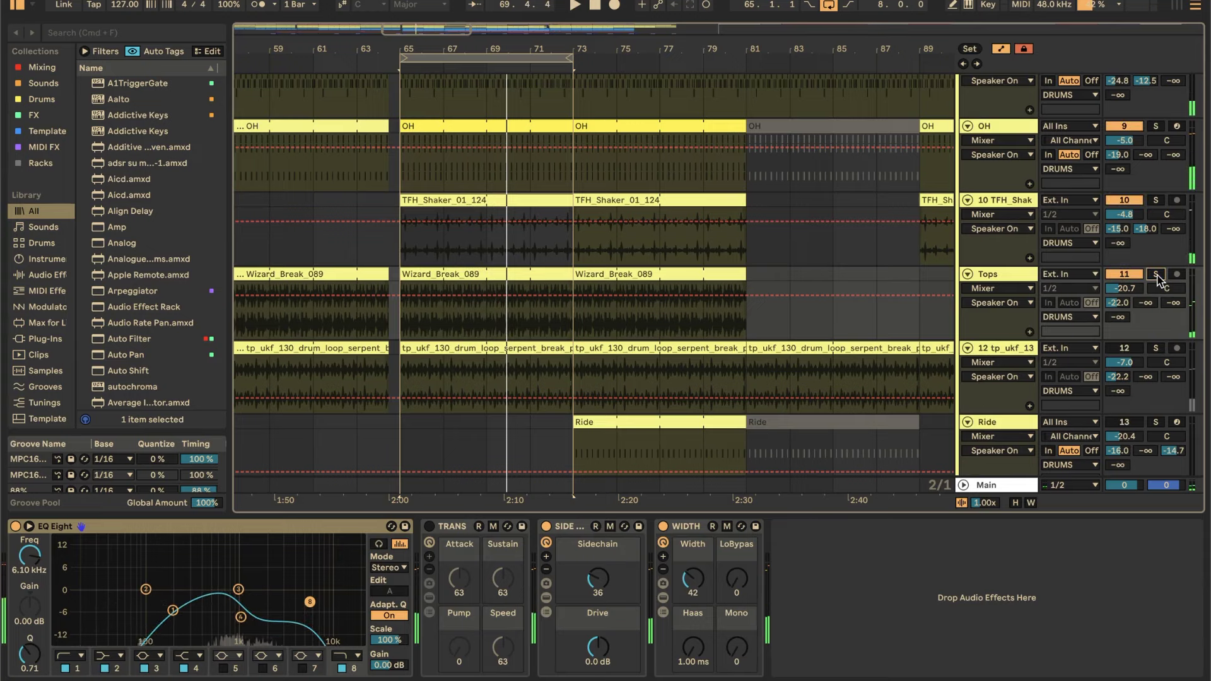
# - Open the Wizard_Break_089 clip at bar 65 and examine its Preserve options, picking the non-looping transient mode
pyautogui.doubleClick(529, 274)
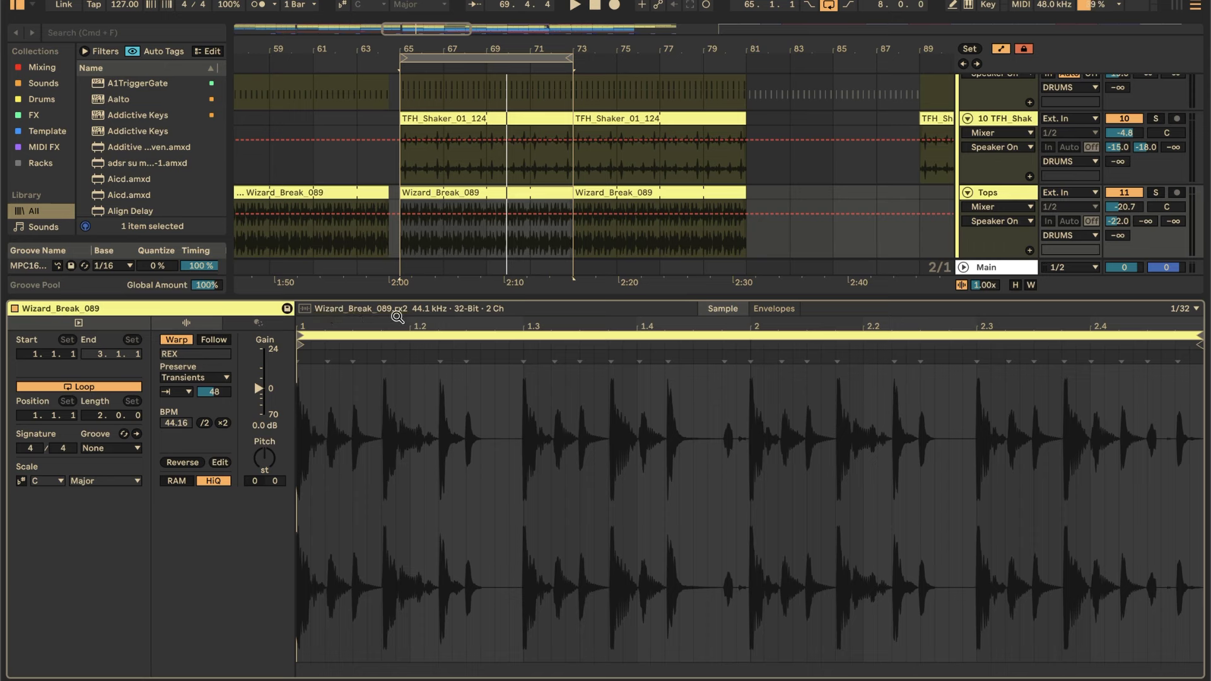
pyautogui.click(182, 378)
pyautogui.click(182, 378)
pyautogui.click(181, 392)
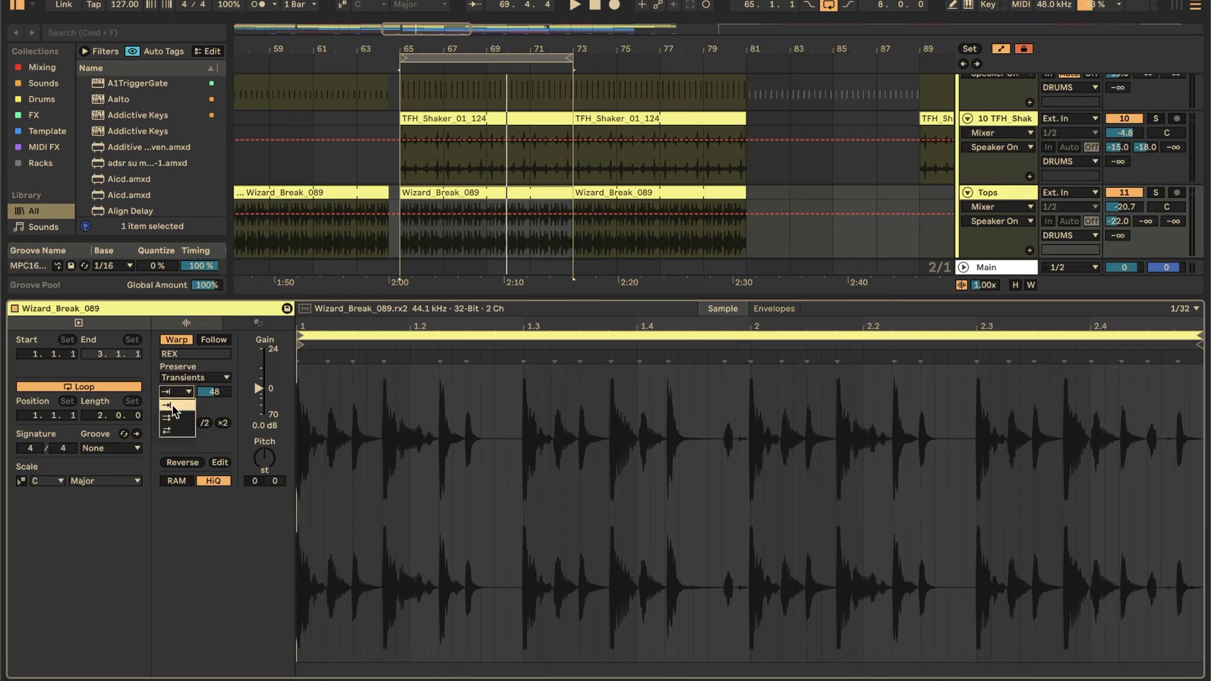
pyautogui.click(171, 405)
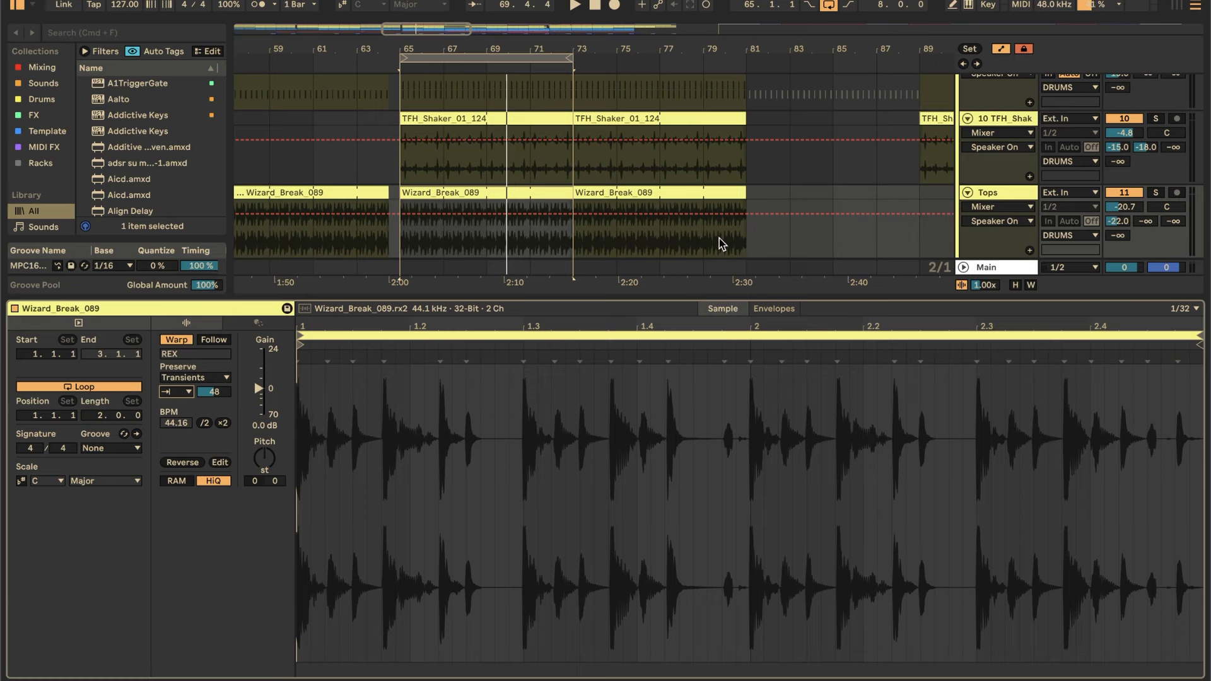
# - Show the Tops track's effects chain and select the rack with the Sidechain and Drive controls
pyautogui.click(1003, 192)
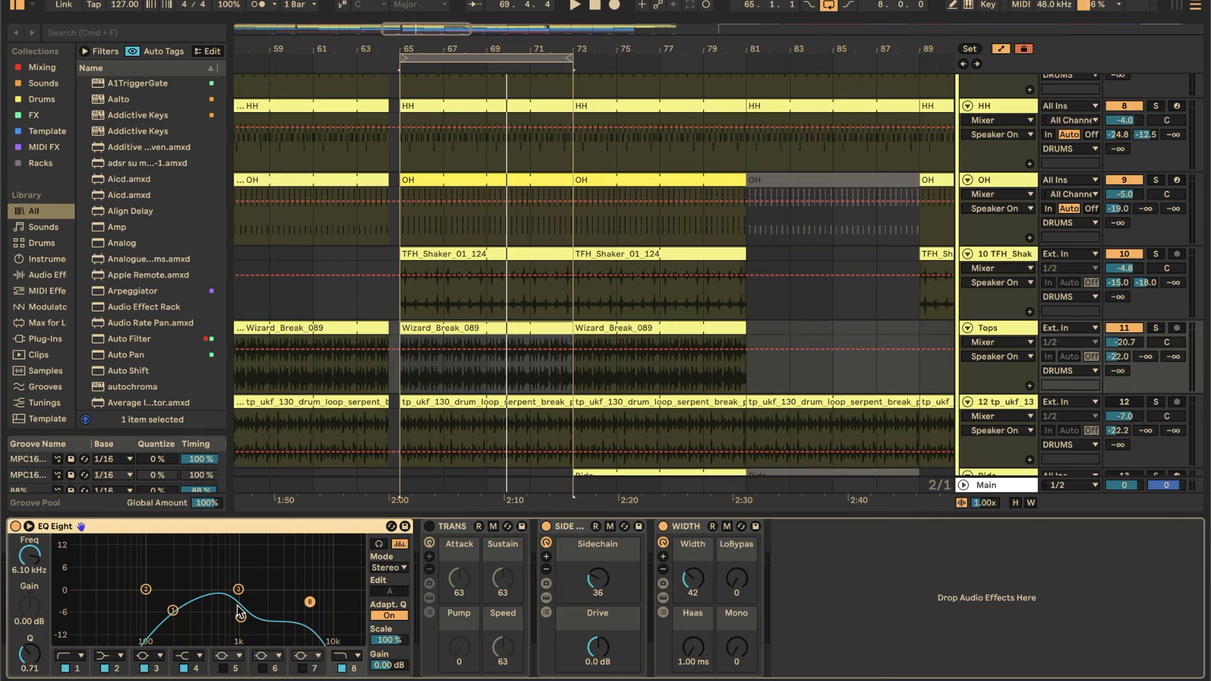
pyautogui.click(559, 528)
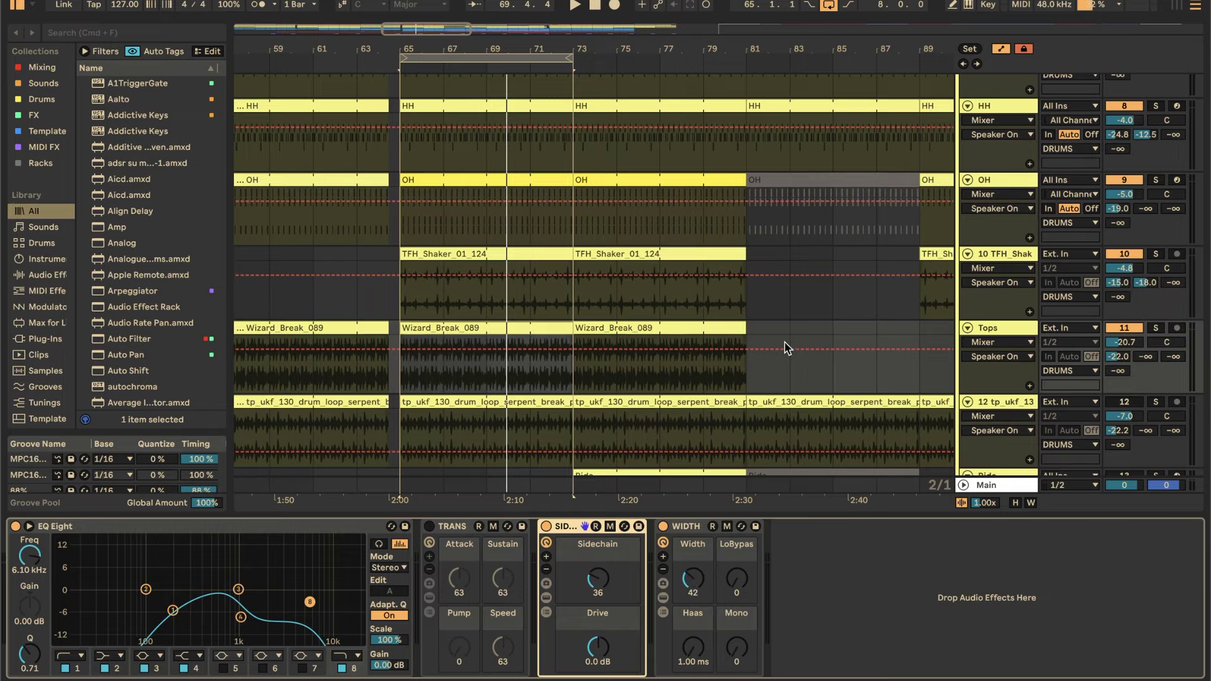
# - Activate the serpent break drum loop on track 12, listen to it in the mix and soloed, and show its effects chain
pyautogui.scroll(-5, 785, 346)
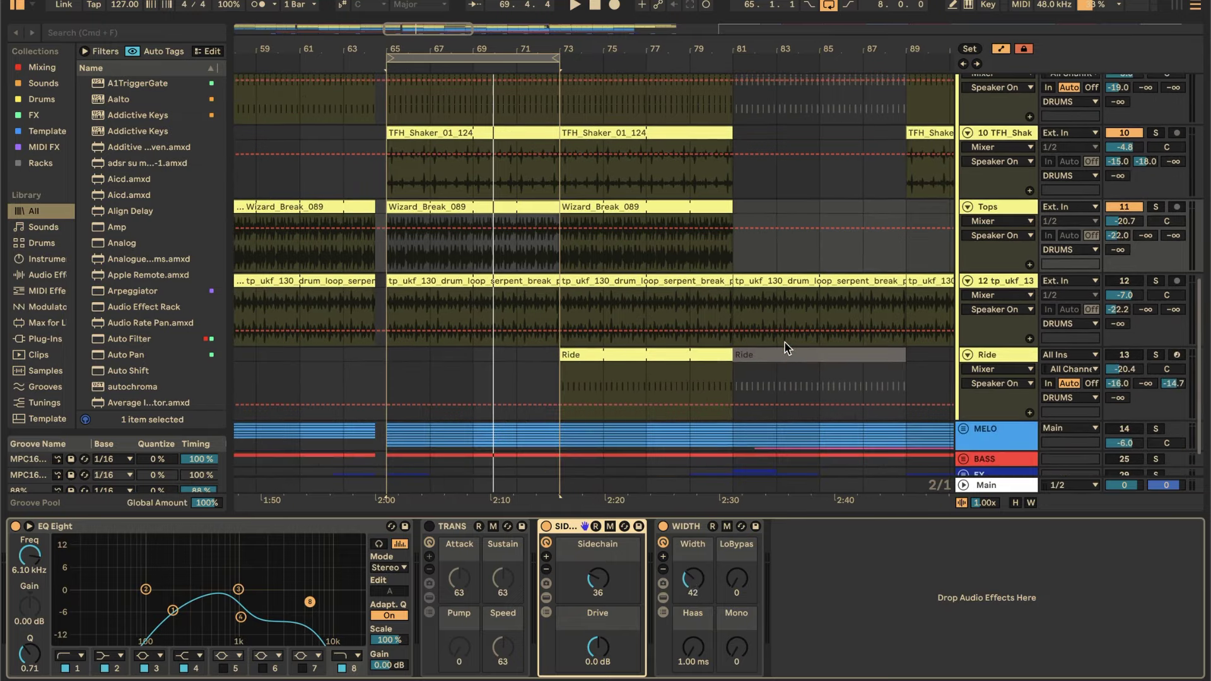
pyautogui.click(1120, 285)
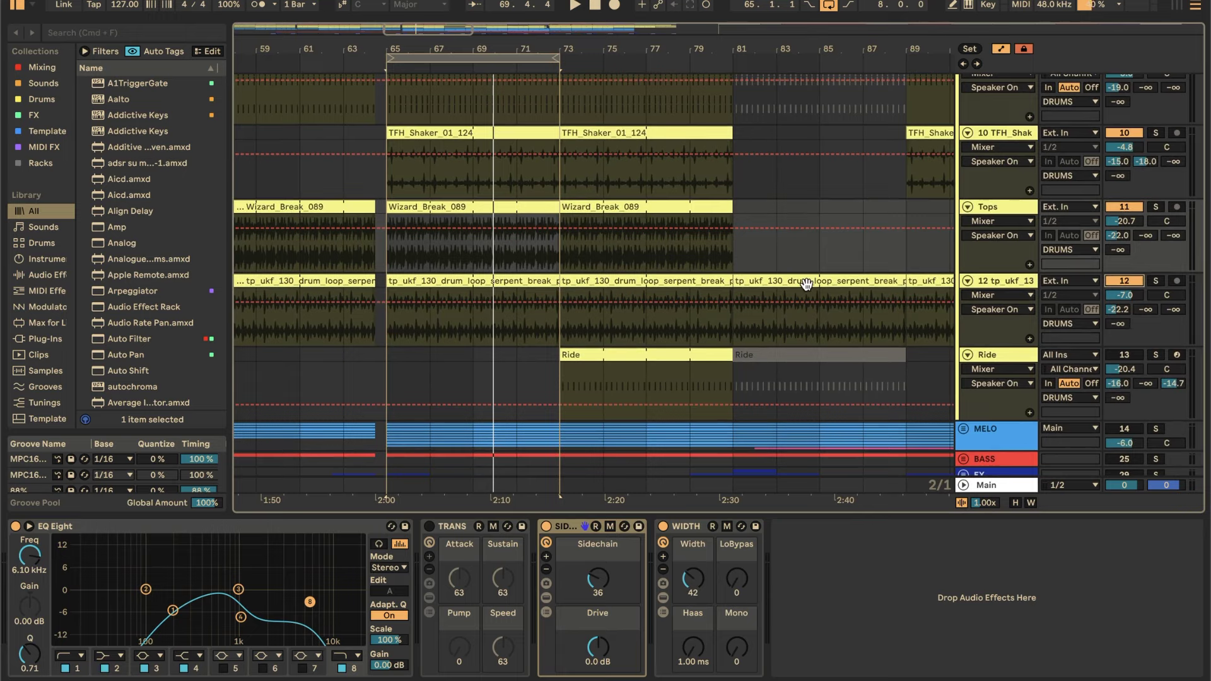
pyautogui.press('space')
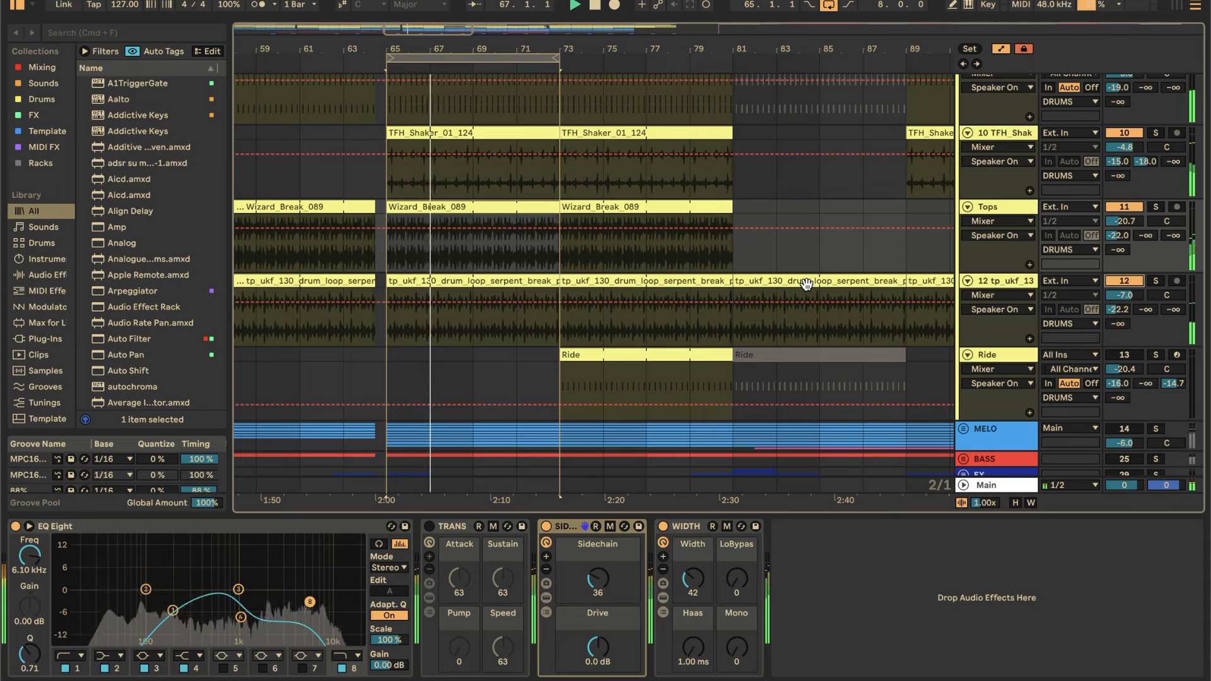
pyautogui.click(1155, 282)
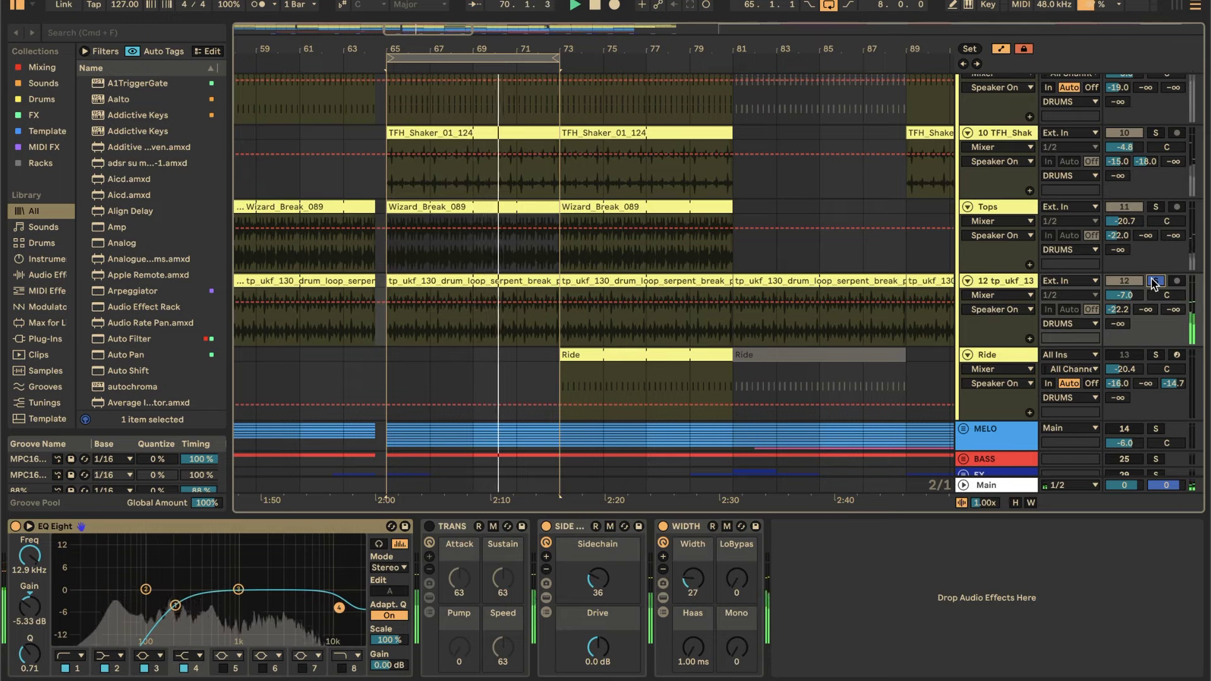
pyautogui.click(1155, 282)
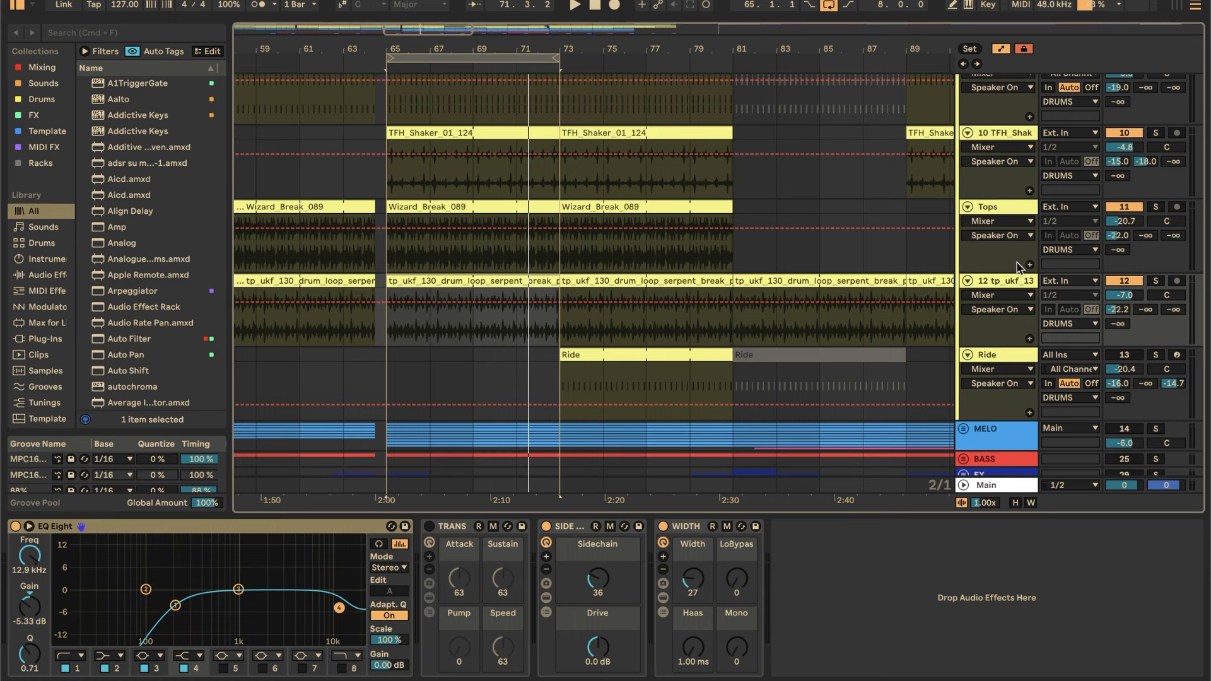
pyautogui.hotkey('shift', 'Tab')
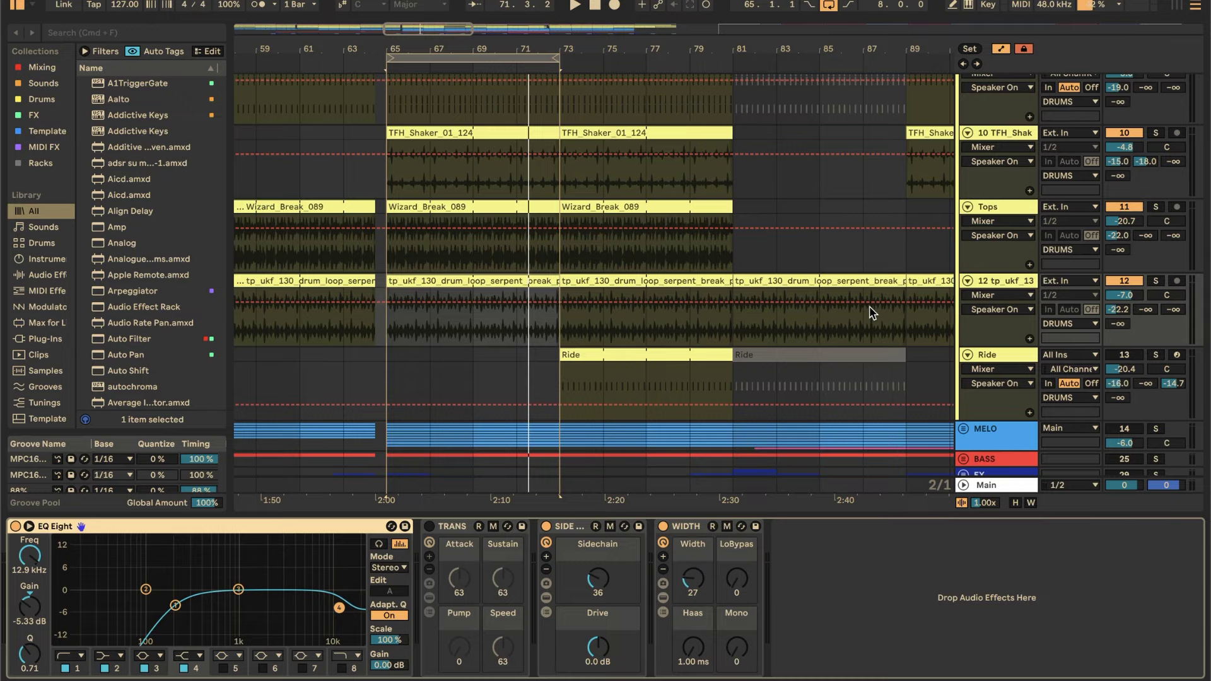
# - Unfold the MELO group and look over the drop's vocal, drum and melodic tracks
pyautogui.scroll(-3, 870, 312)
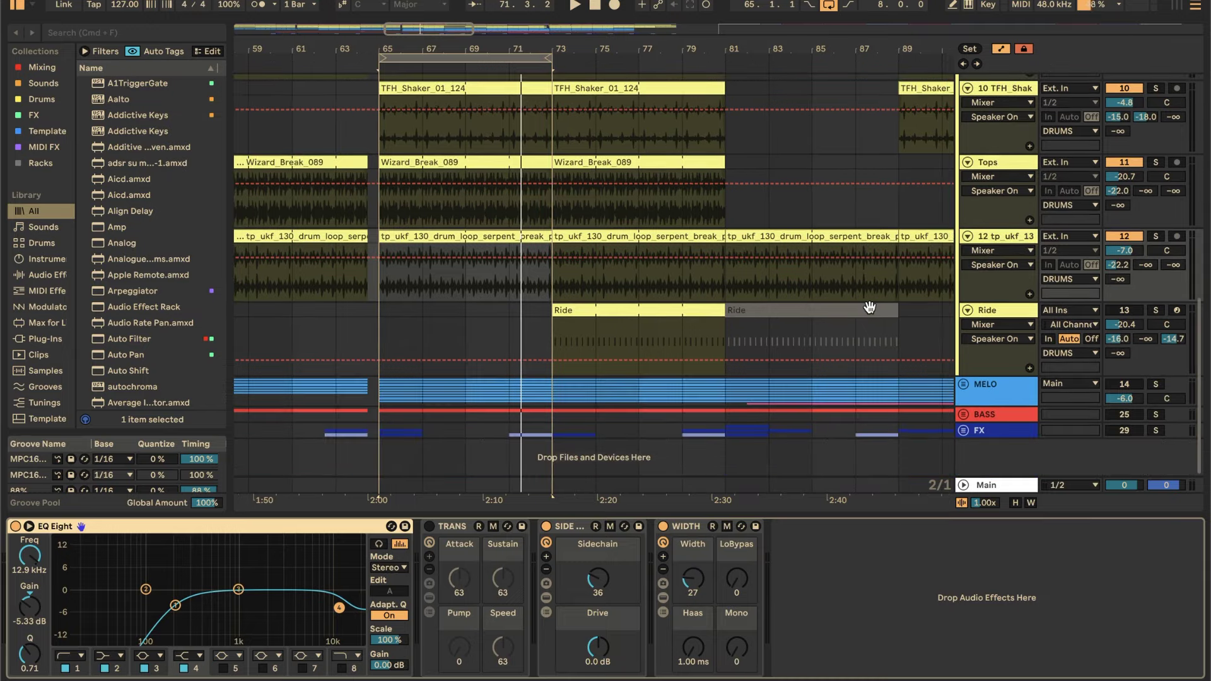
pyautogui.click(964, 384)
pyautogui.scroll(-4, 968, 388)
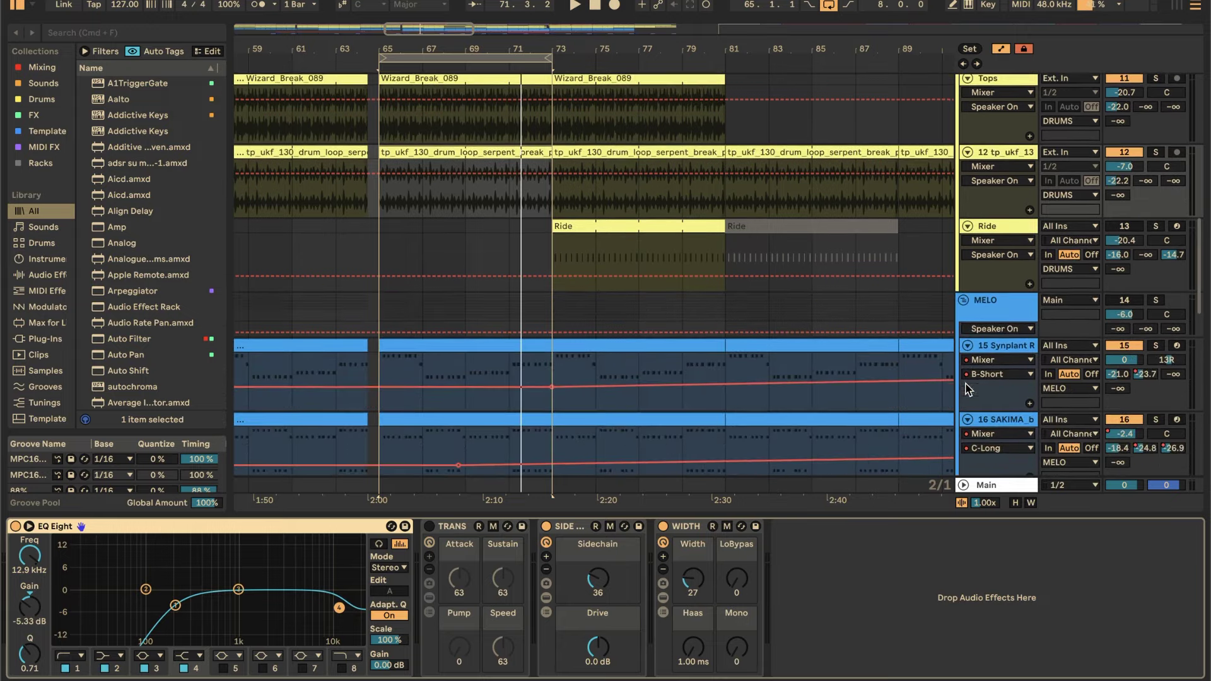
pyautogui.scroll(10, 801, 368)
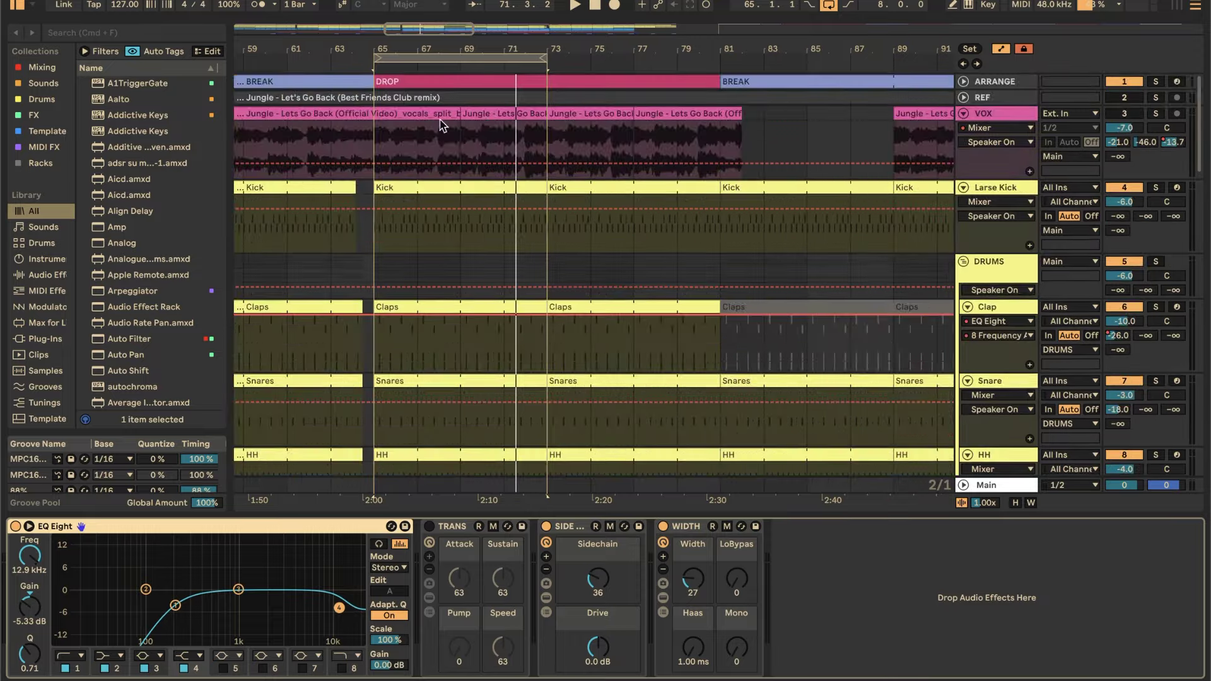
pyautogui.scroll(-4, 452, 326)
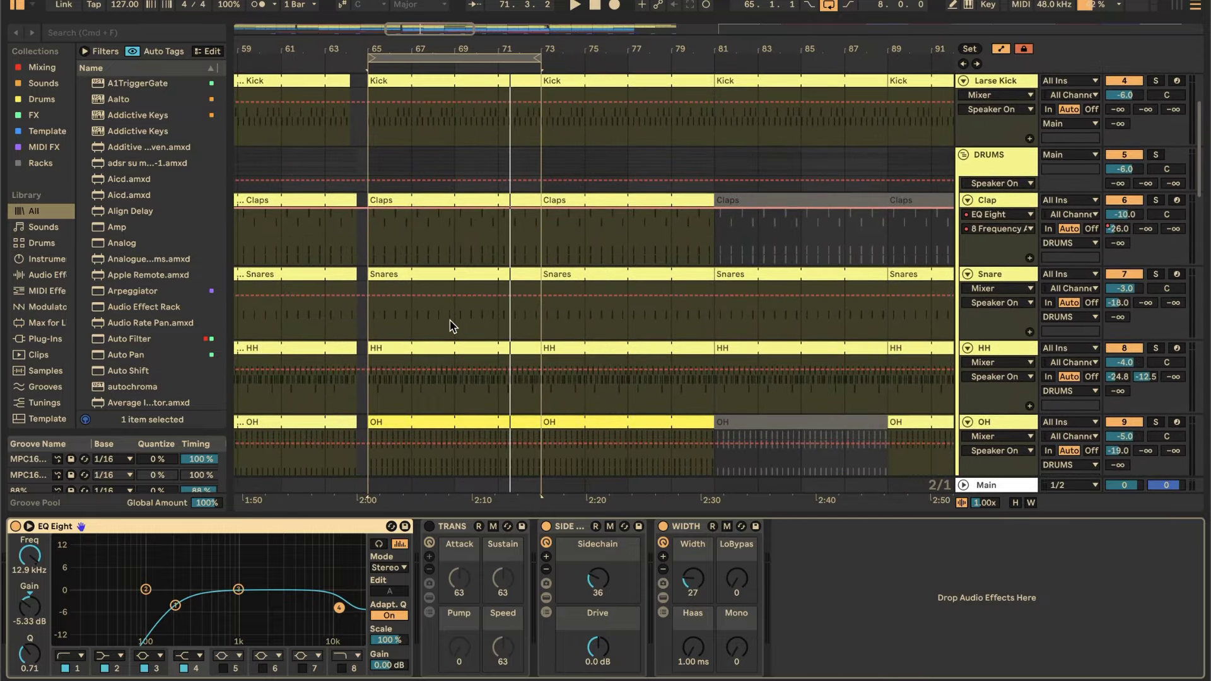
pyautogui.scroll(-18, 480, 395)
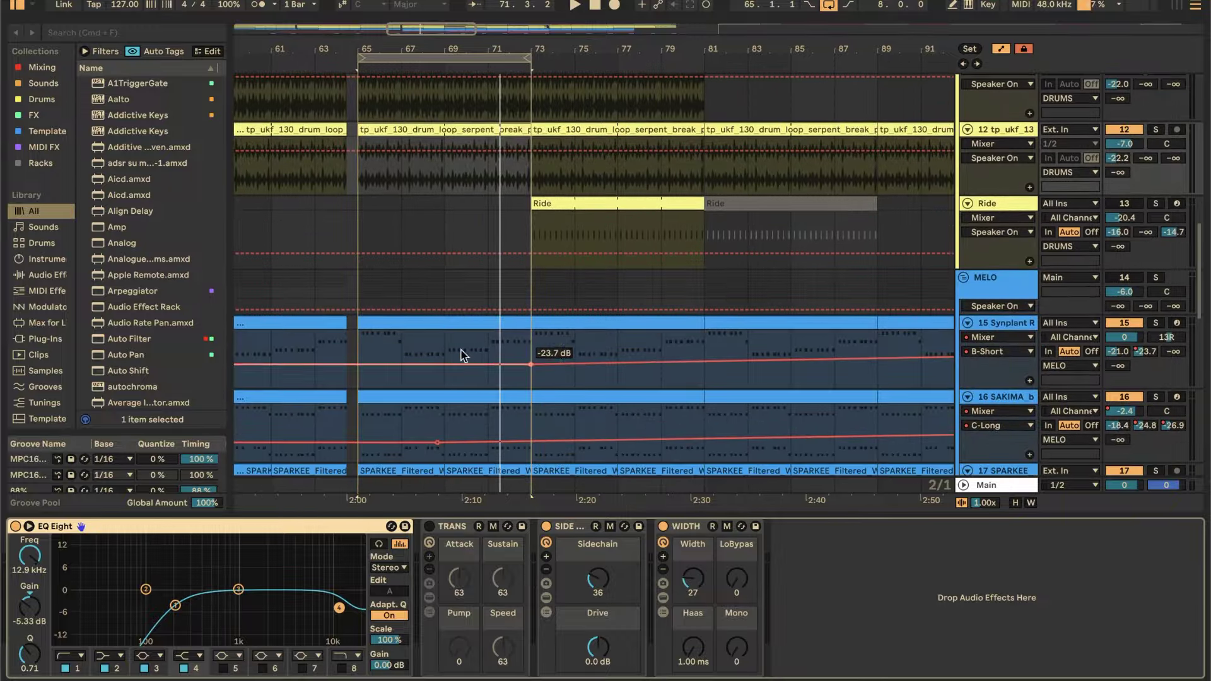
pyautogui.scroll(5, 435, 320)
pyautogui.scroll(5, 439, 325)
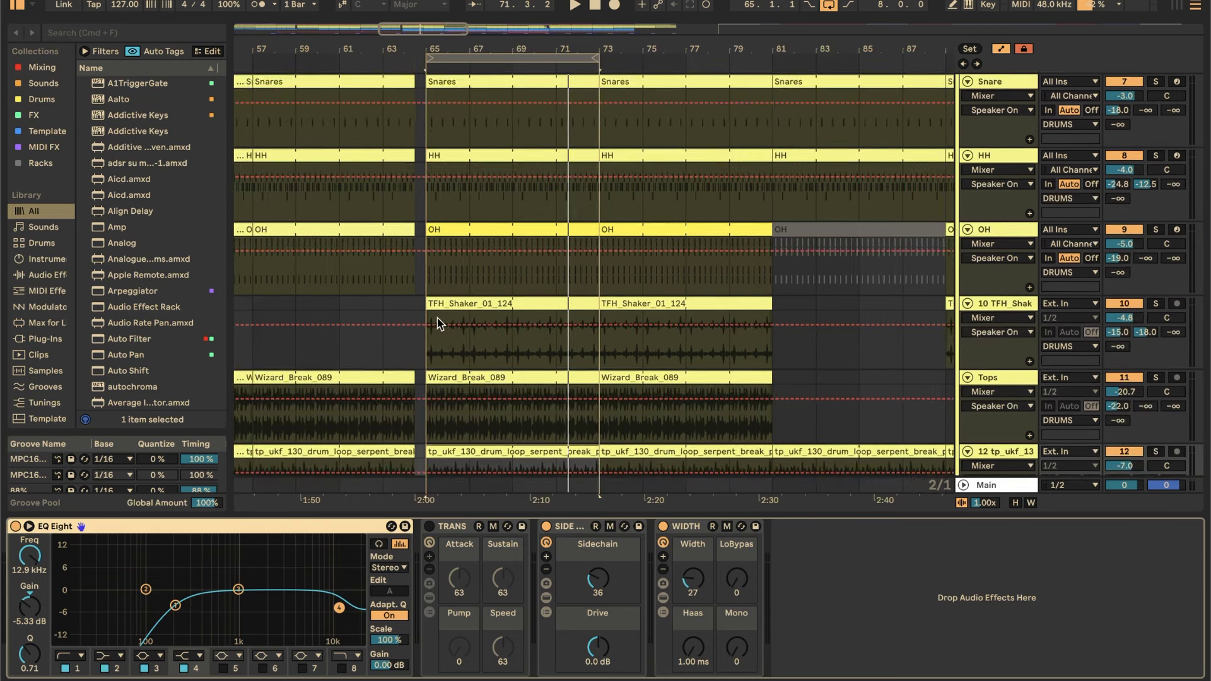
pyautogui.scroll(8, 439, 324)
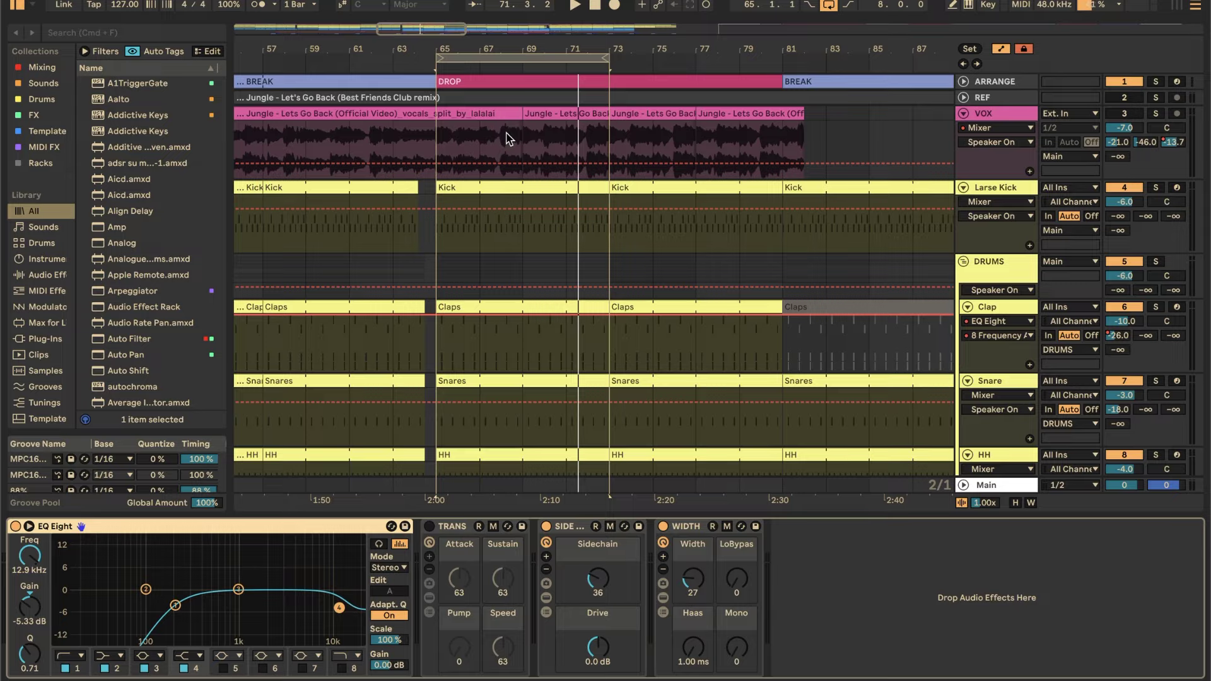
pyautogui.scroll(-15, 508, 139)
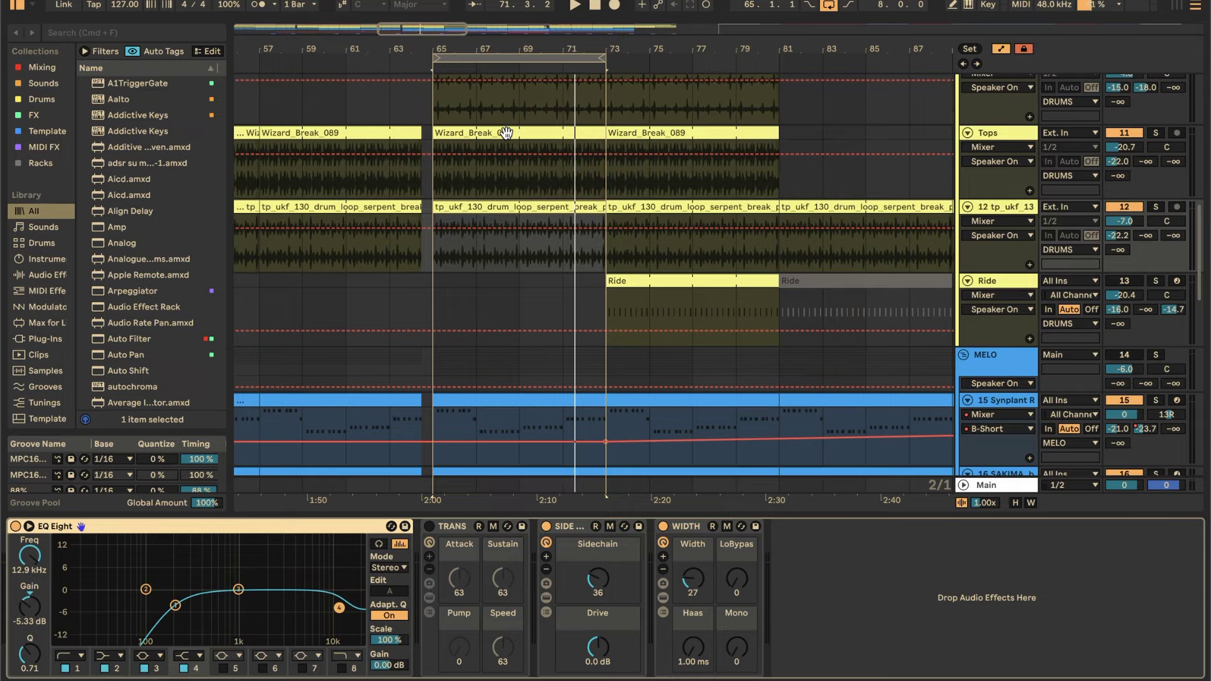
pyautogui.scroll(-10, 508, 136)
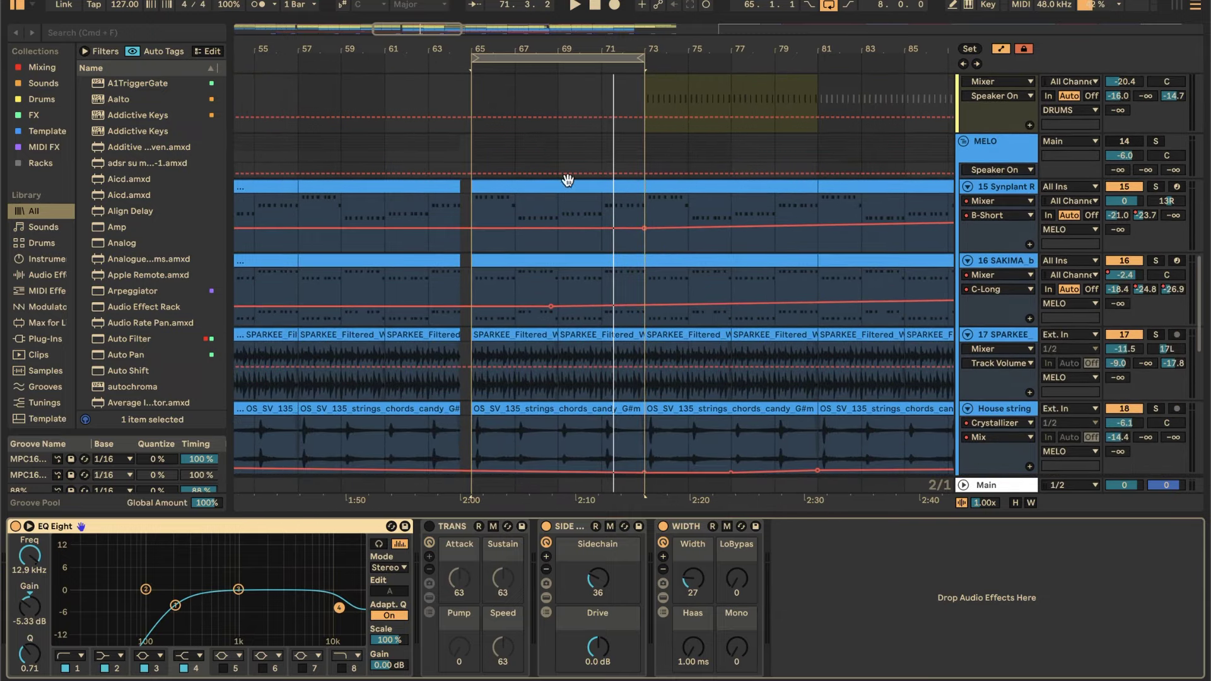
# - Select the Synplant clip from bar 65 to 73 and deactivate tracks 16 to 24, from SAKIMA through VOX - Hum
pyautogui.click(568, 180)
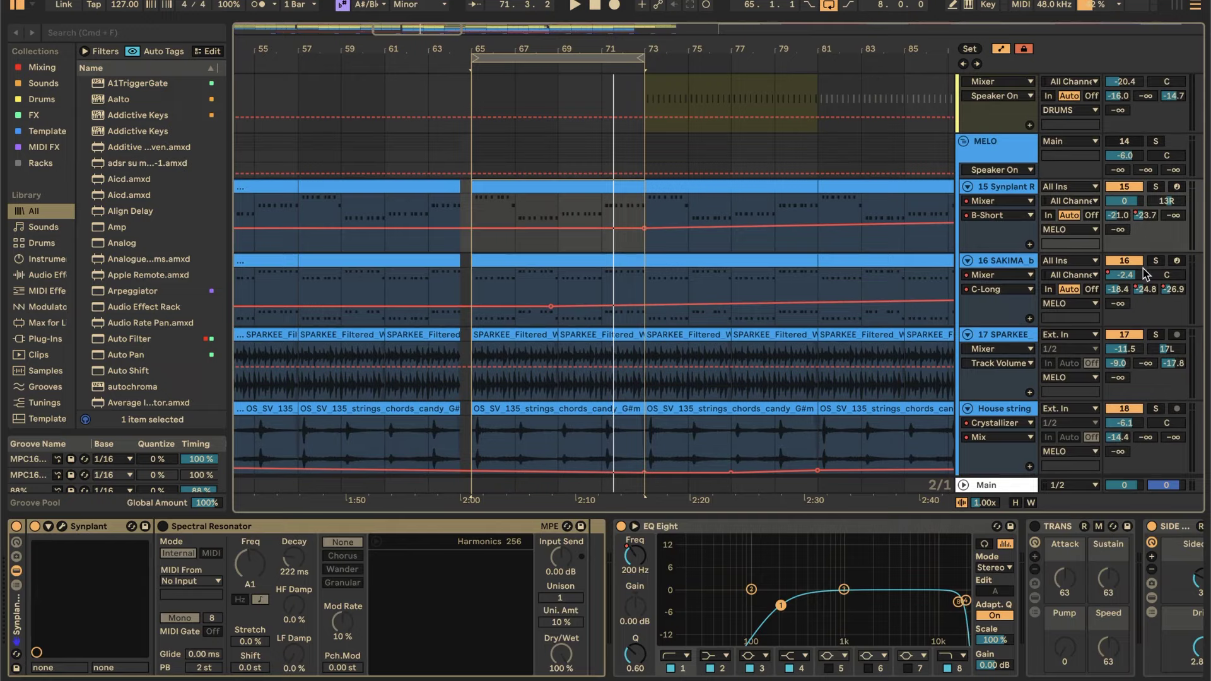
pyautogui.click(1134, 262)
pyautogui.click(1124, 334)
pyautogui.click(1124, 410)
pyautogui.scroll(-4, 1124, 410)
pyautogui.click(1124, 361)
pyautogui.scroll(-3, 1124, 361)
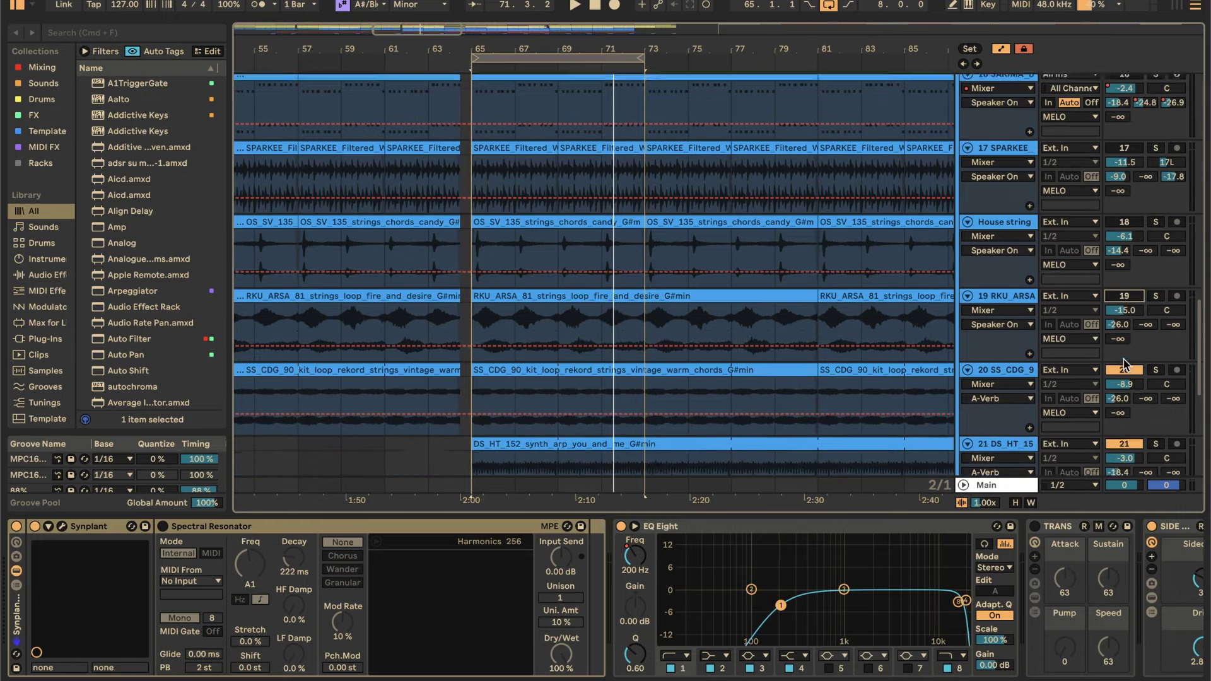
pyautogui.click(1124, 340)
pyautogui.scroll(-4, 1123, 334)
pyautogui.click(1124, 290)
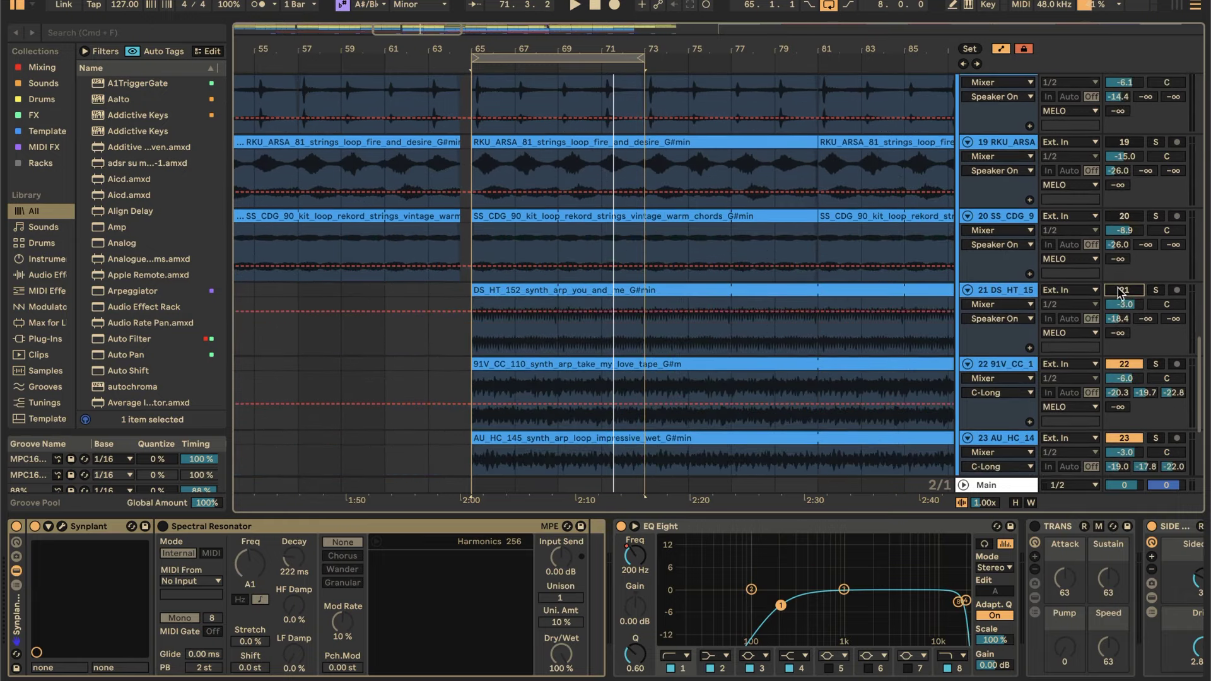
pyautogui.click(1127, 365)
pyautogui.scroll(-4, 1134, 356)
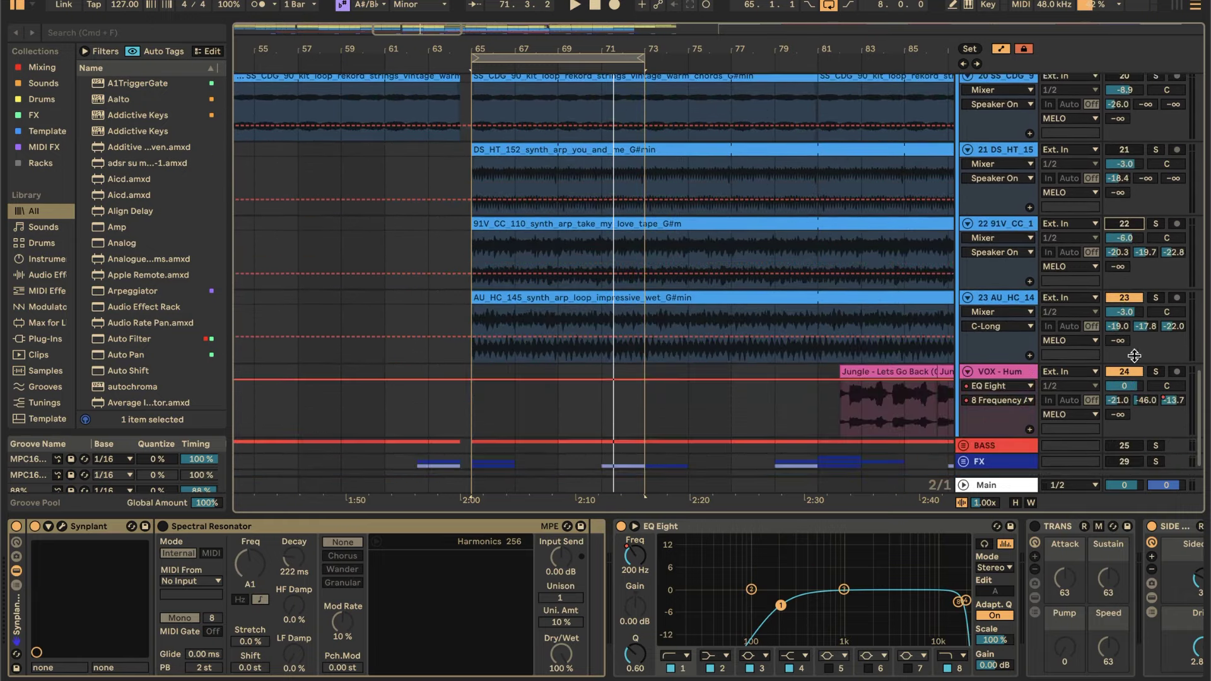
pyautogui.click(1124, 297)
pyautogui.click(1124, 372)
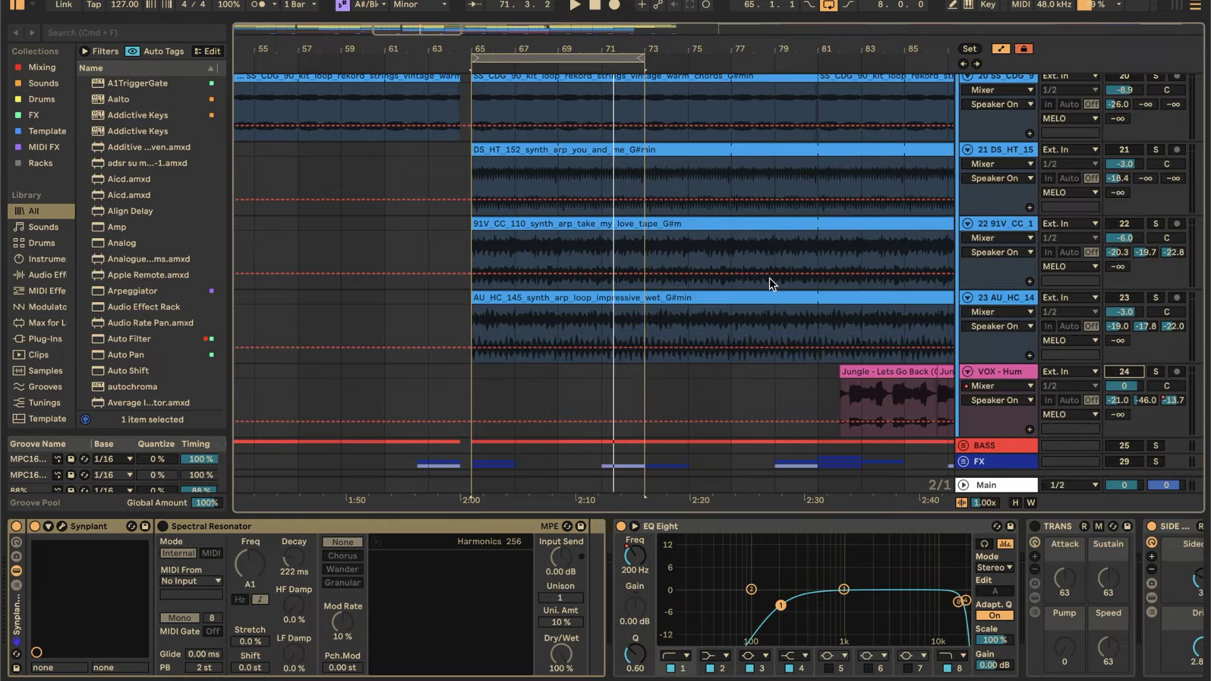
# - Play the drop from bar 65 and activate the MELO group to hear the Synplant track with the drums
pyautogui.scroll(13, 769, 278)
pyautogui.scroll(-6, 770, 277)
pyautogui.click(474, 248)
pyautogui.press('space')
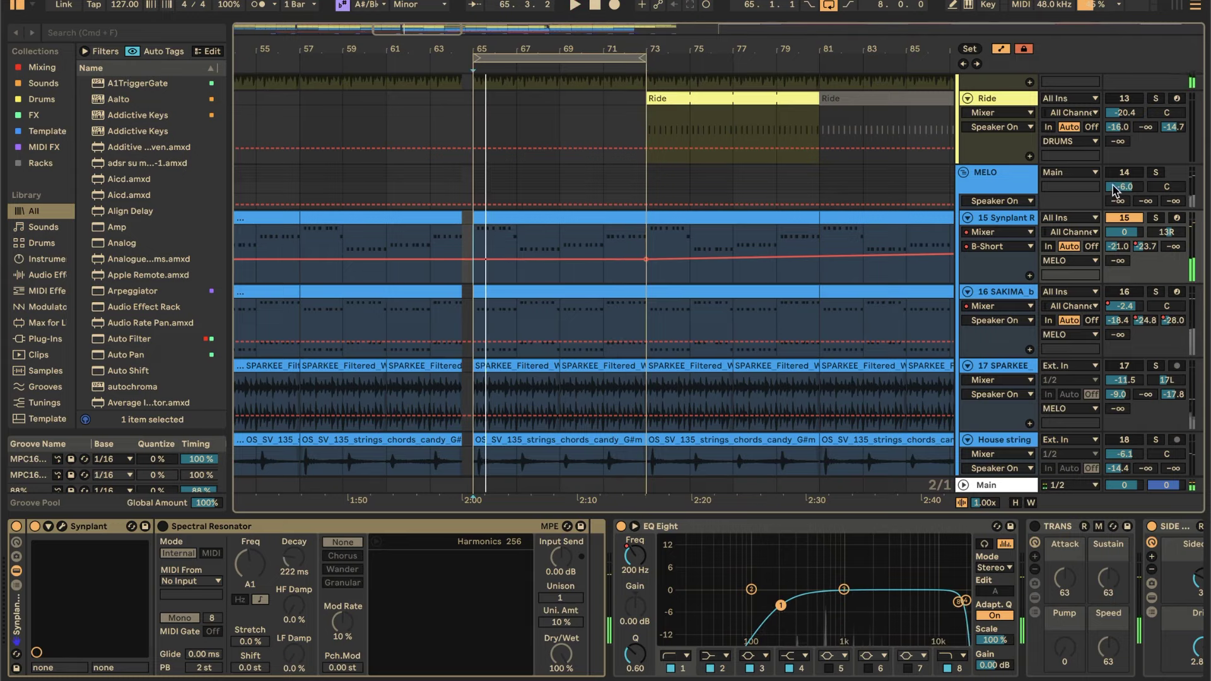
pyautogui.click(1122, 173)
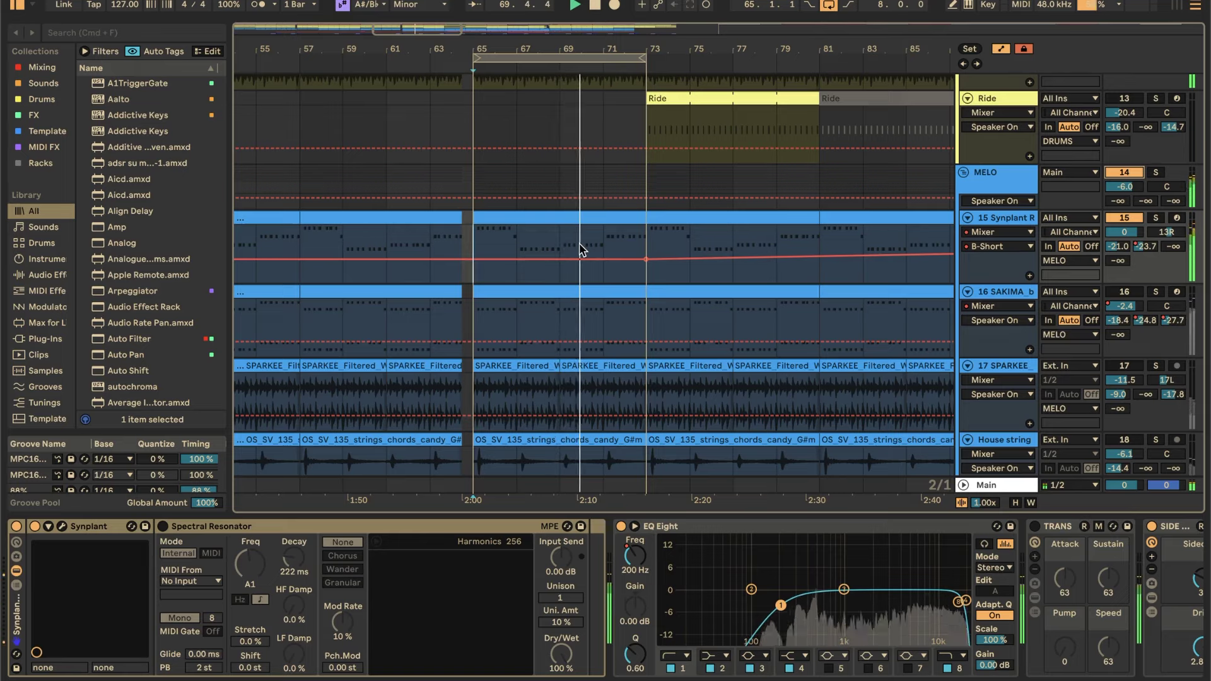
pyautogui.press('space')
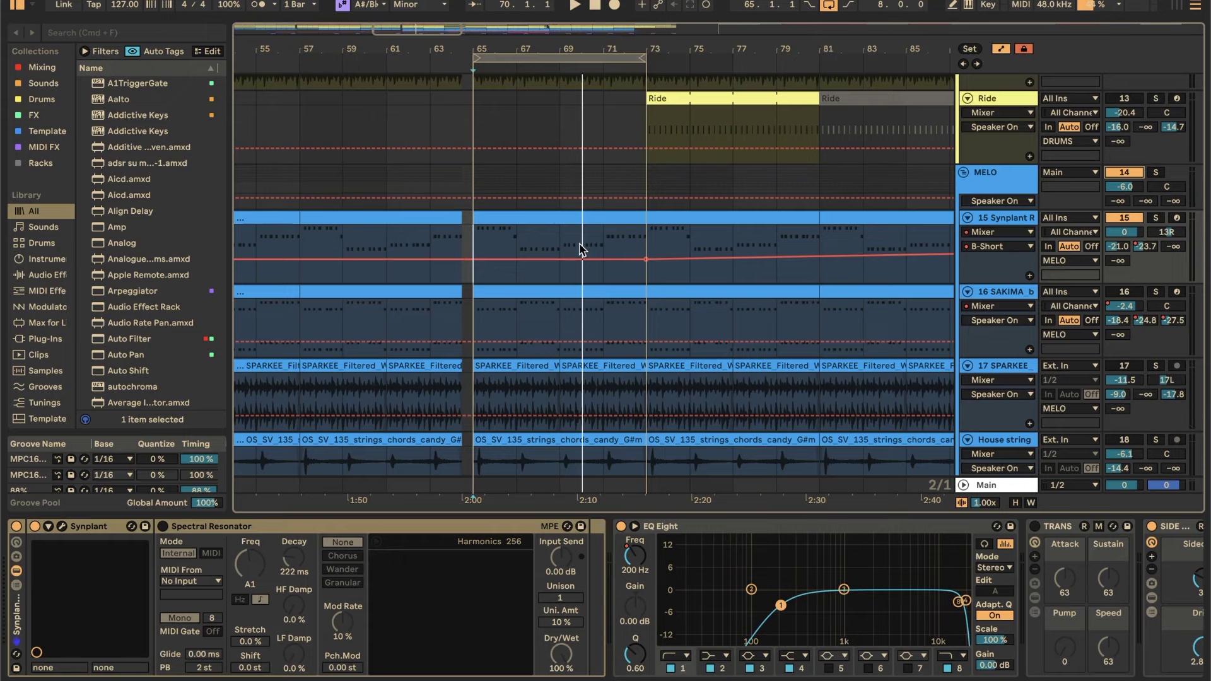
# - Open the Synplant clip at bar 65 and examine its note pattern, highlighting all notes and the D#3 notes in bars 3 and 4
pyautogui.doubleClick(535, 220)
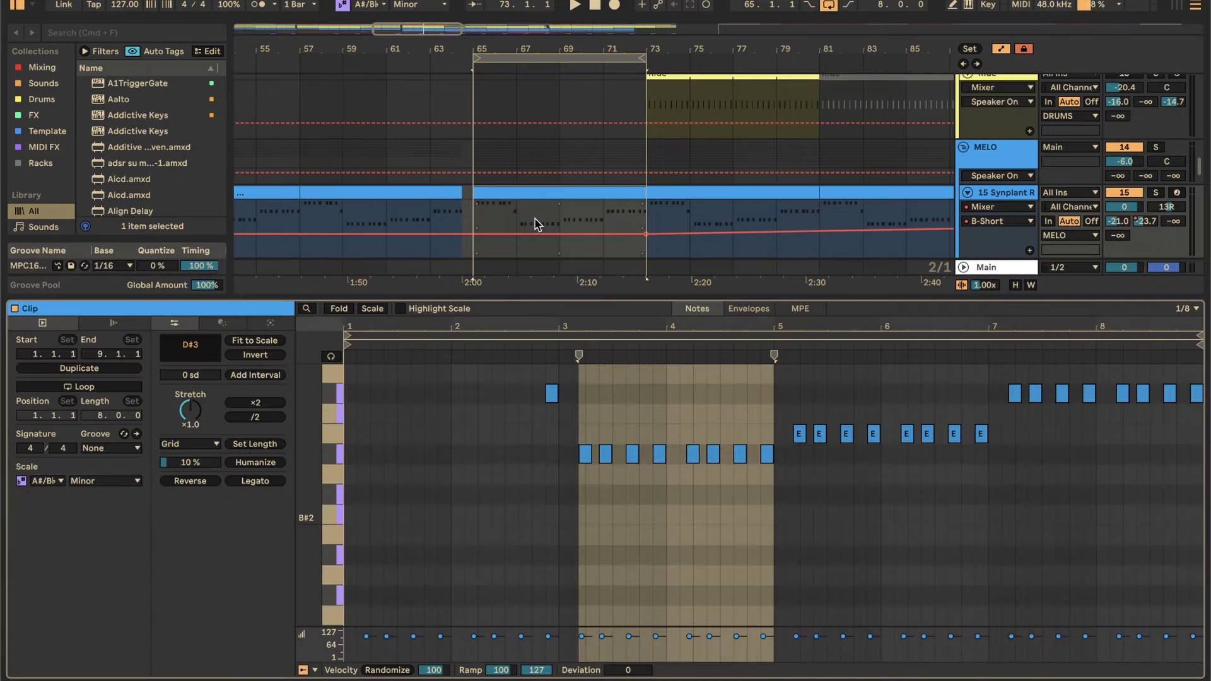
pyautogui.click(694, 434)
pyautogui.scroll(3, 693, 433)
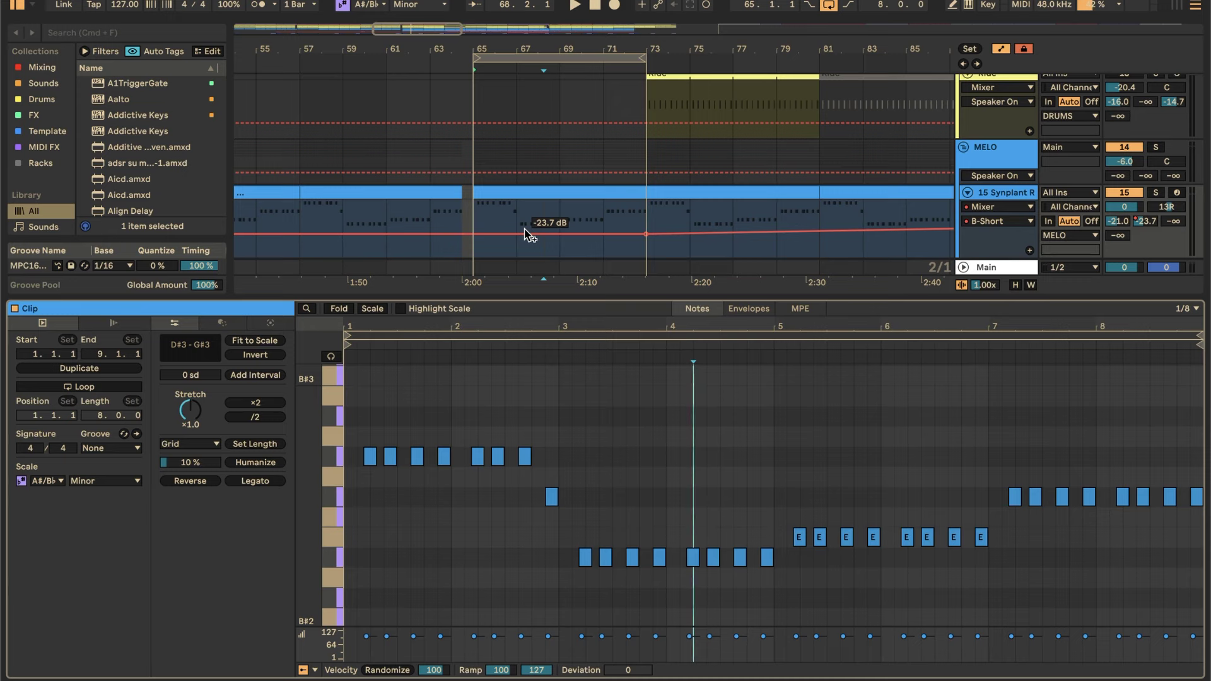
pyautogui.click(575, 432)
pyautogui.moveTo(345, 410); pyautogui.dragTo(1200, 584)
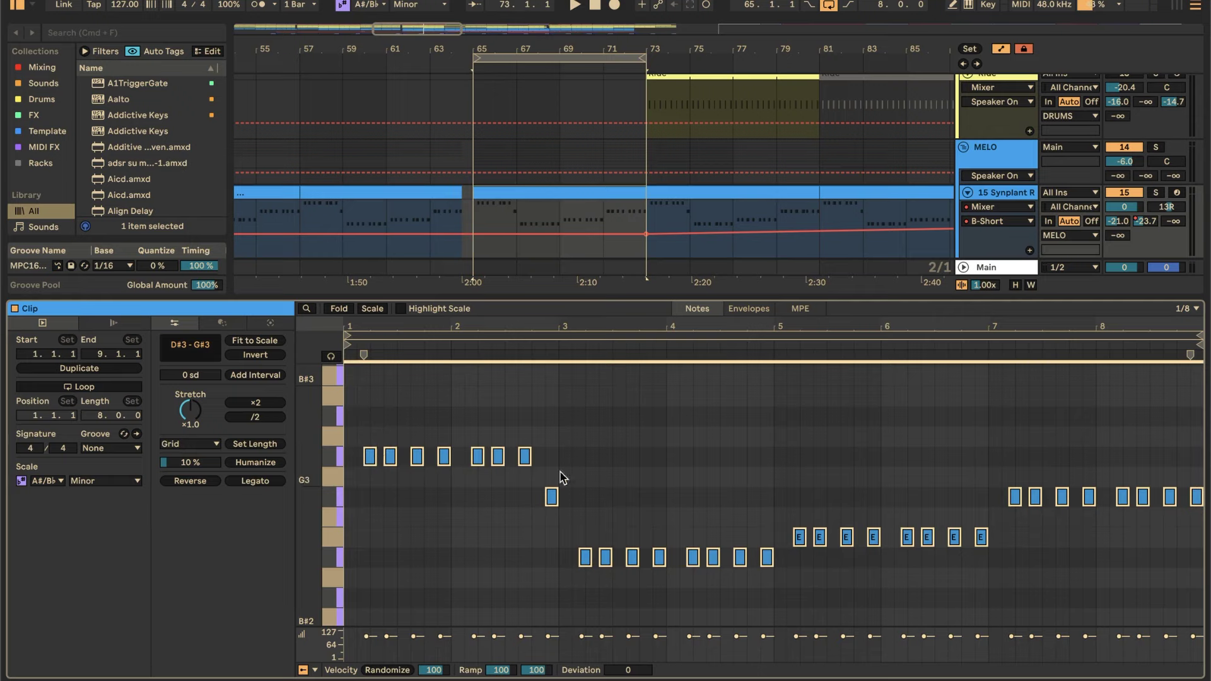
pyautogui.click(719, 464)
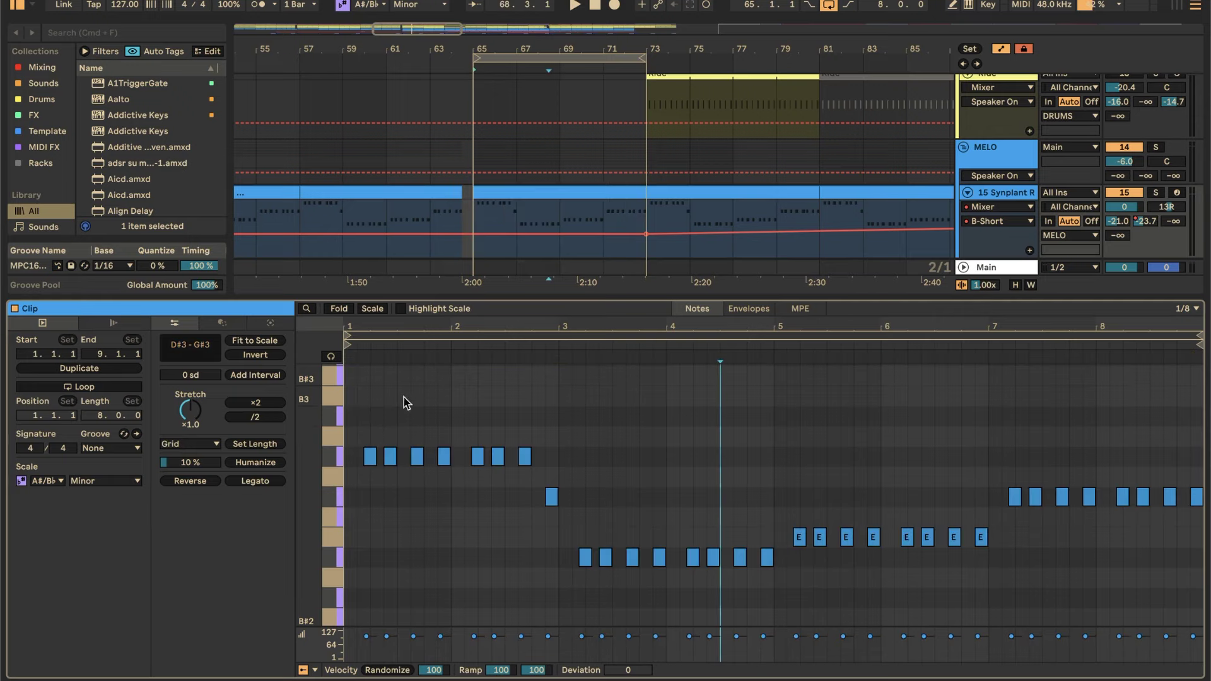
pyautogui.moveTo(583, 528); pyautogui.dragTo(765, 585)
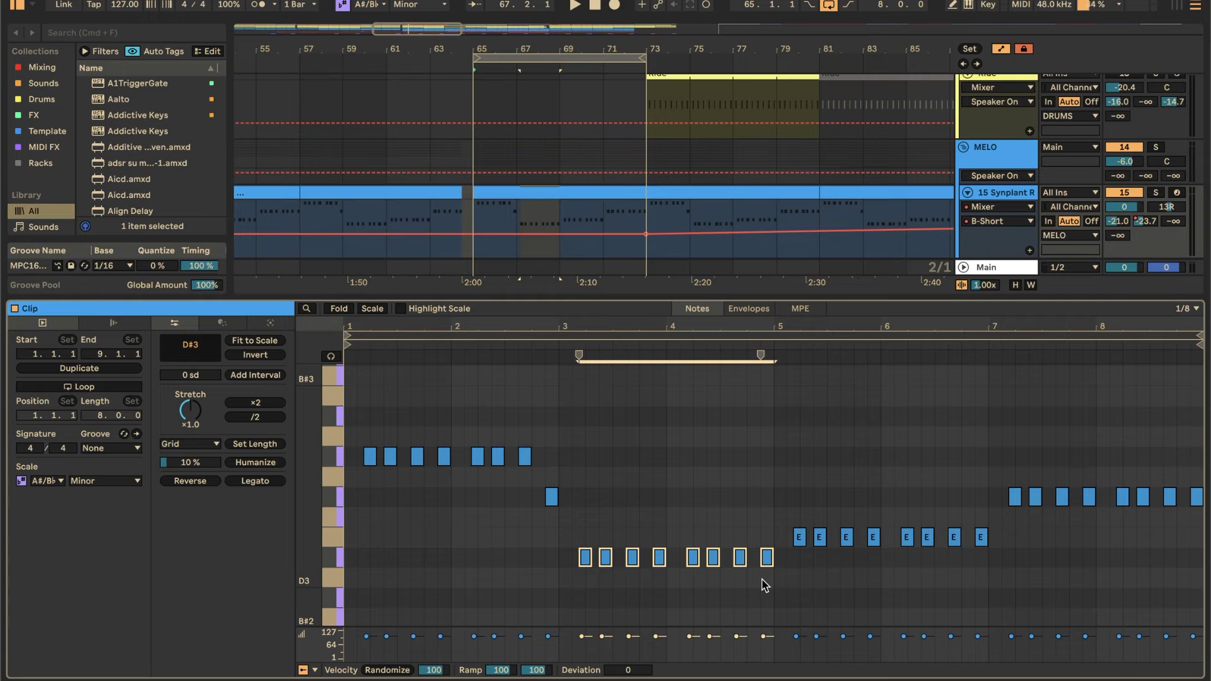
# - Examine the Synplant track's devices, including the Synplant plug-in's Genopatch page and the rest of the effects chain
pyautogui.click(1015, 194)
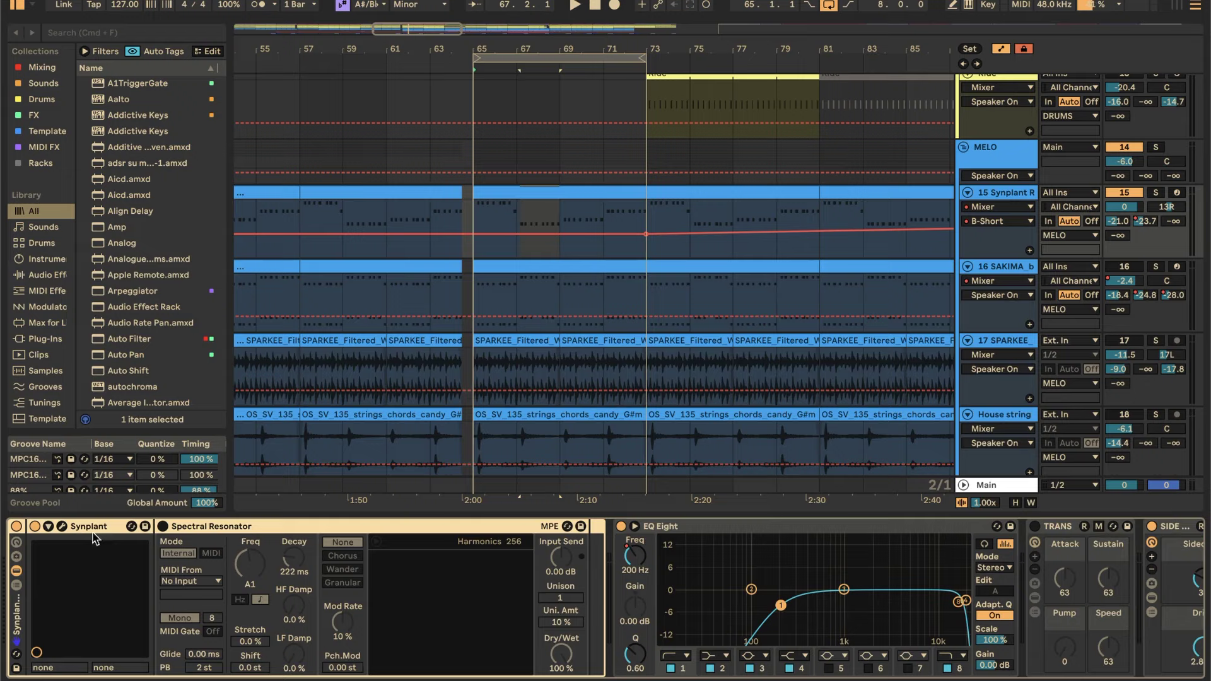
pyautogui.click(62, 527)
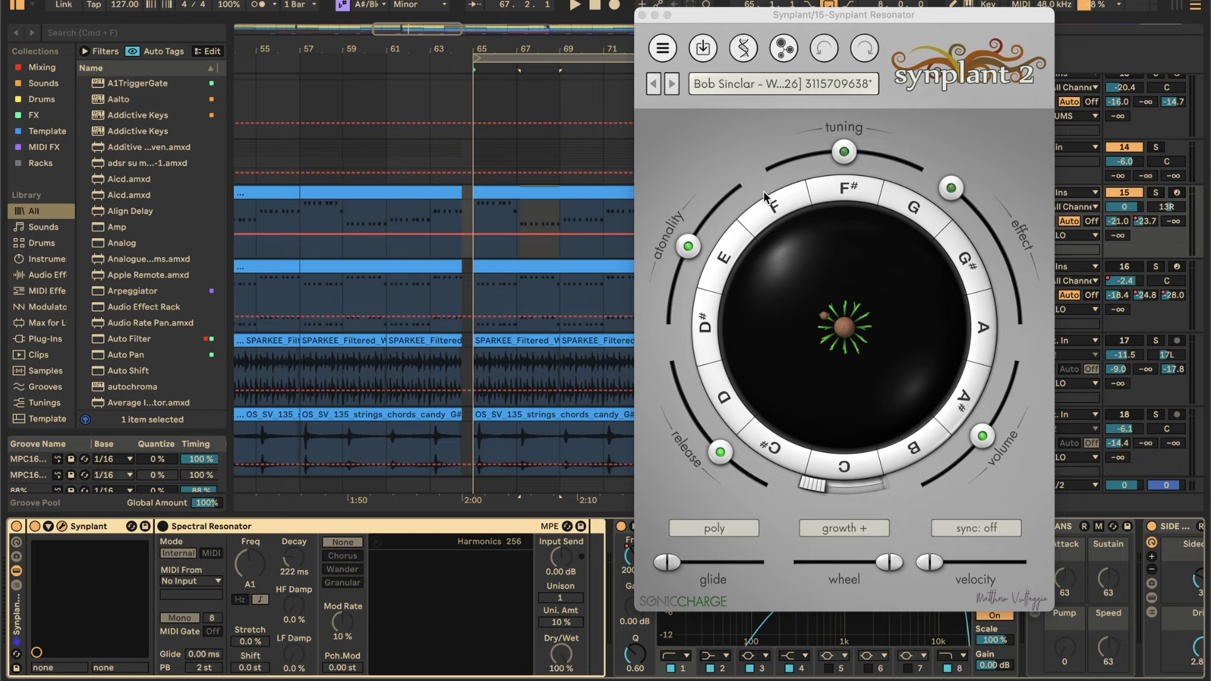
pyautogui.click(784, 49)
pyautogui.click(554, 268)
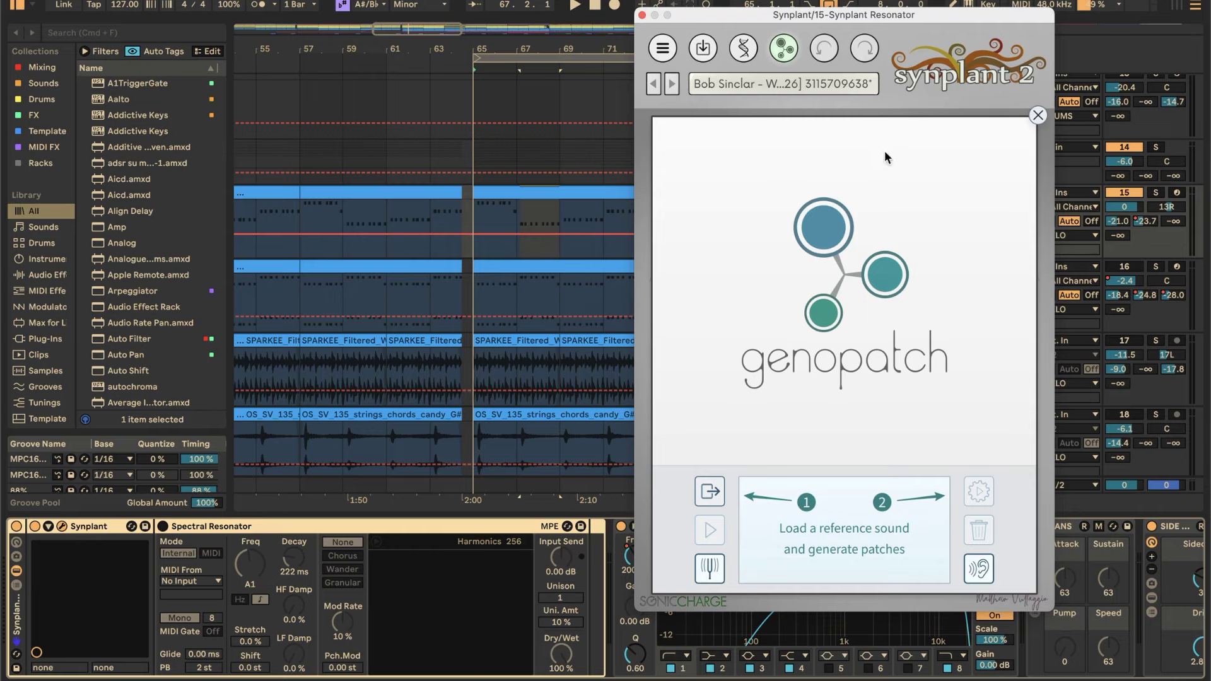
pyautogui.click(642, 15)
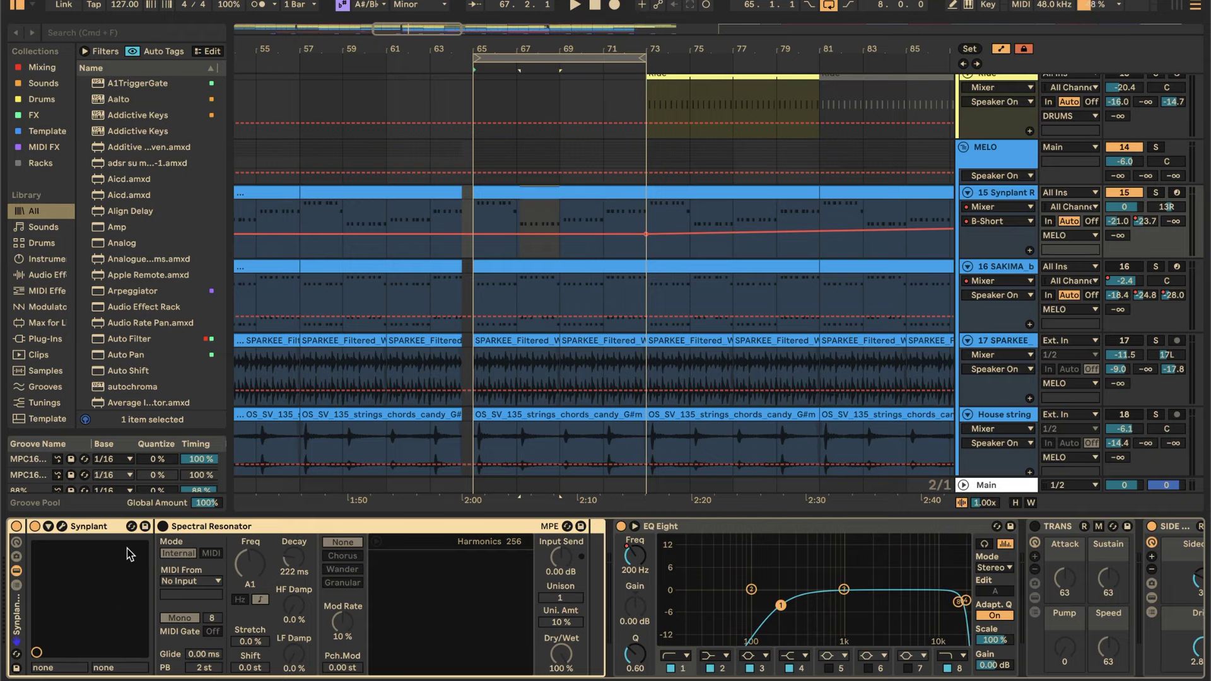
pyautogui.hscroll(5, 687, 601)
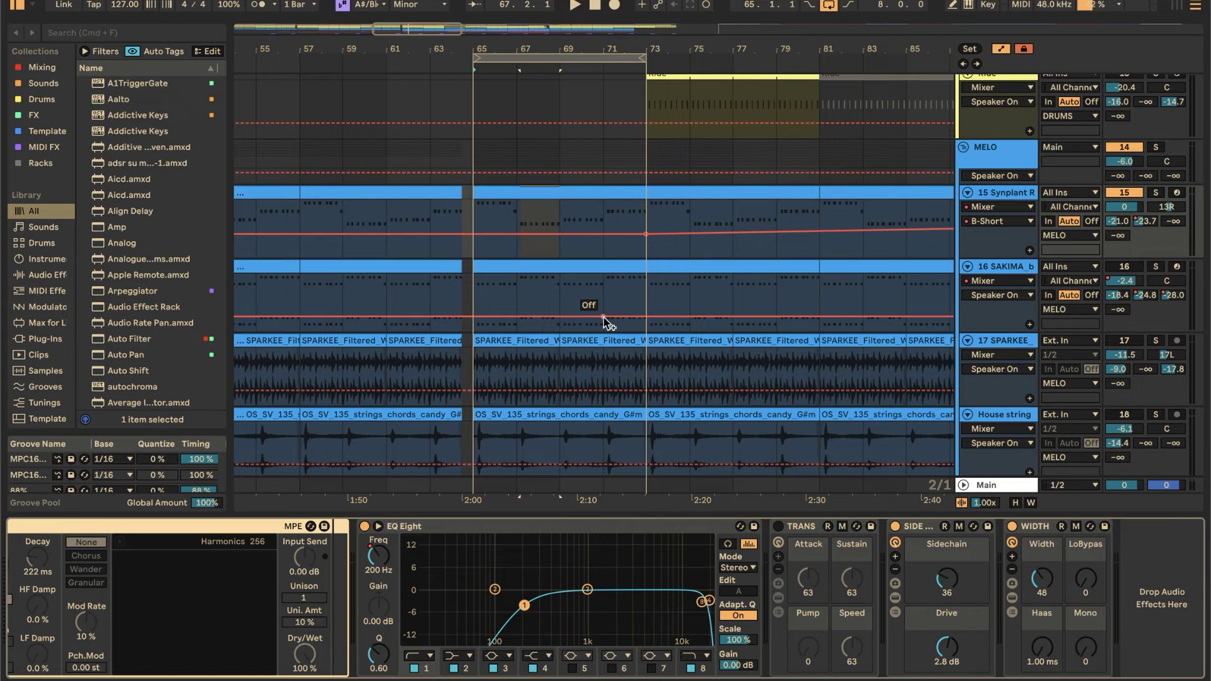
# - Activate track 16, SAKIMA, and play the drop from bar 65, soloing the track briefly to hear it alone
pyautogui.click(1134, 270)
pyautogui.press('space')
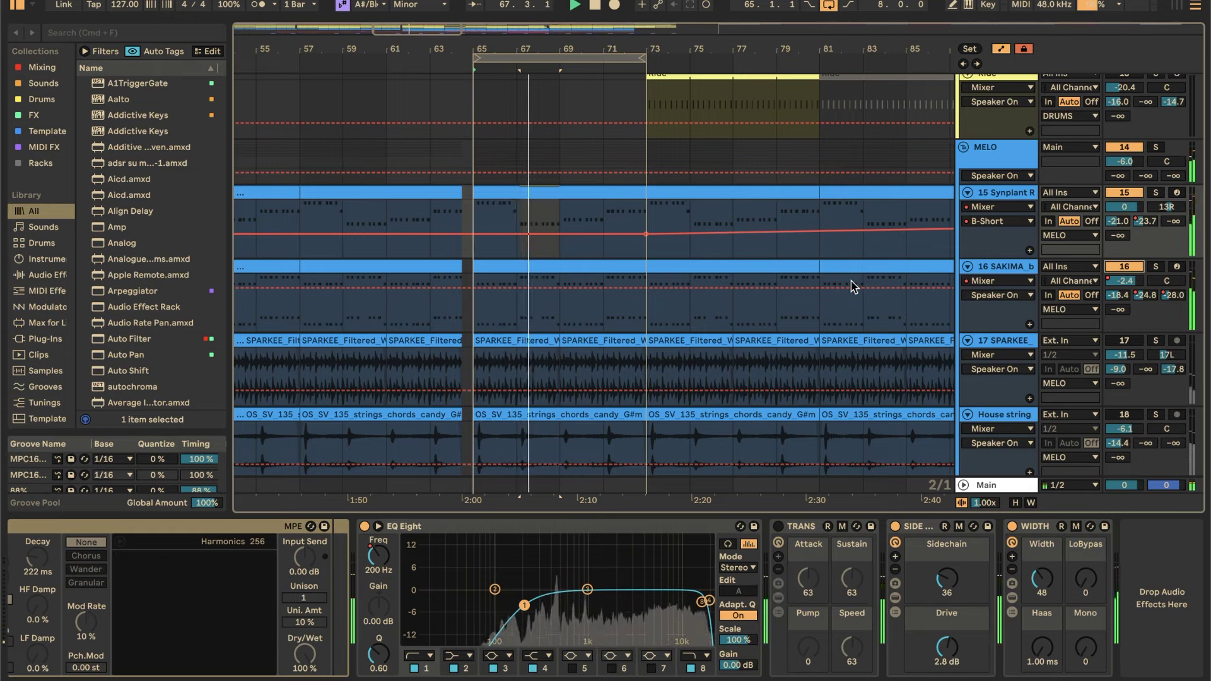
pyautogui.click(1155, 267)
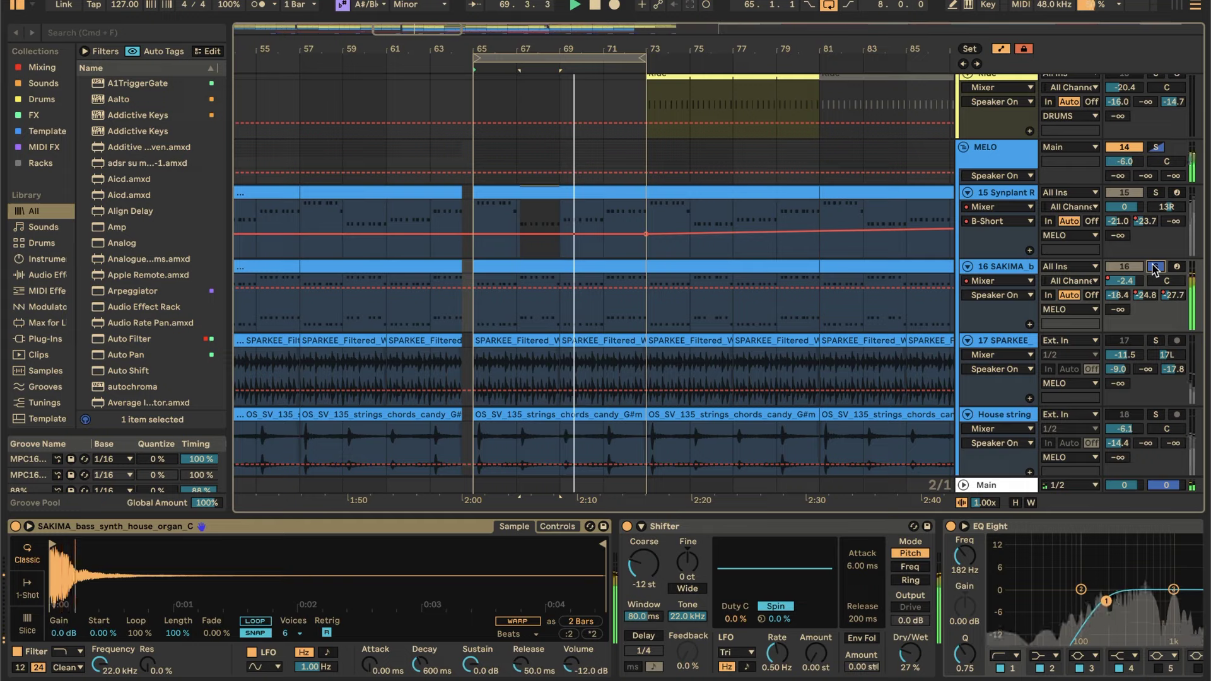
pyautogui.click(1155, 267)
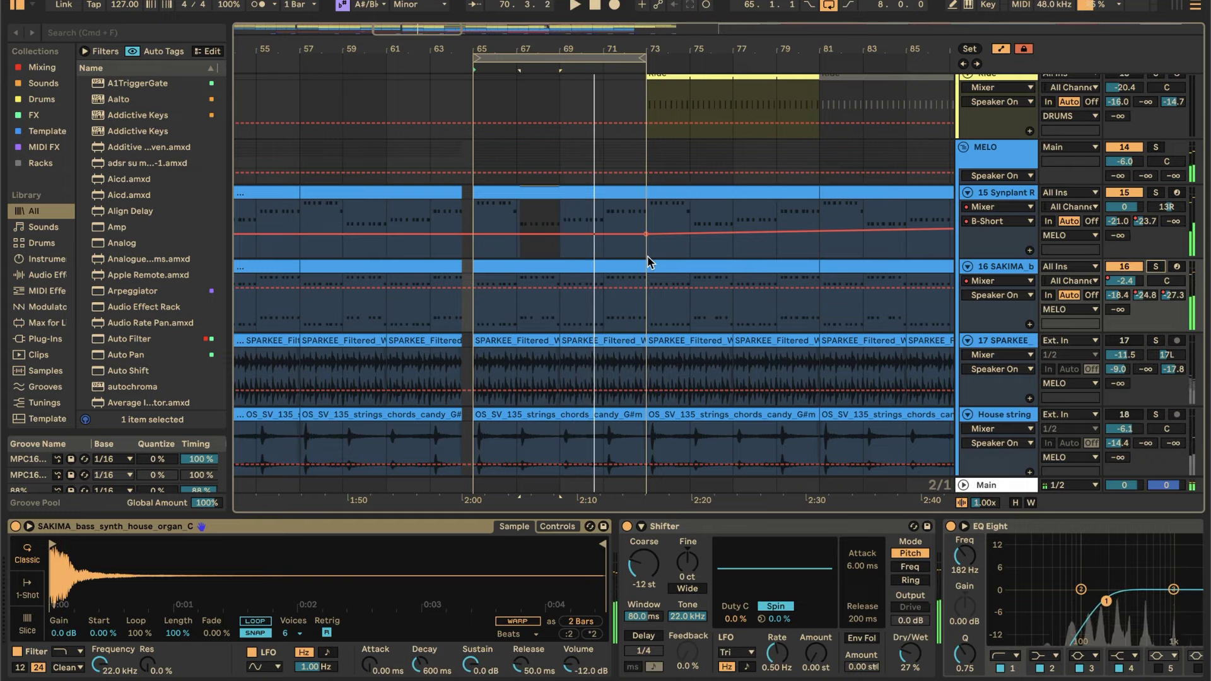
# - Open the SAKIMA clip at bar 65 and examine its note pattern across both octaves in an enlarged note editor
pyautogui.doubleClick(601, 270)
pyautogui.click(543, 394)
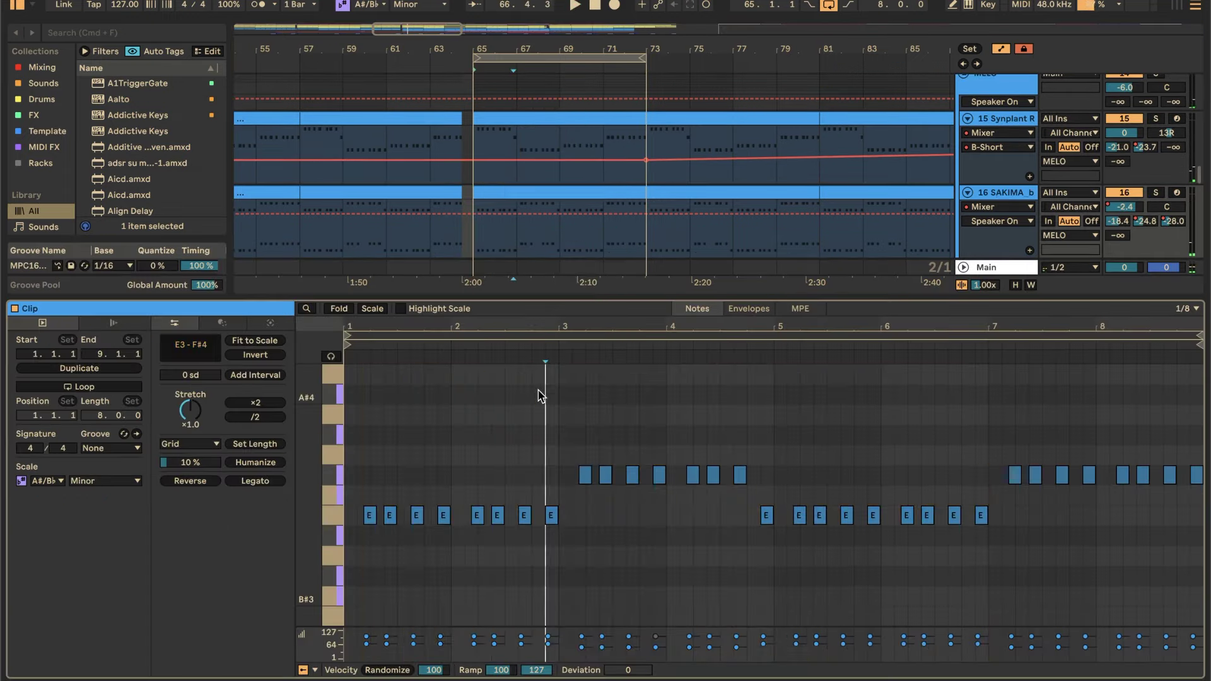
pyautogui.scroll(8, 541, 394)
pyautogui.scroll(-8, 541, 394)
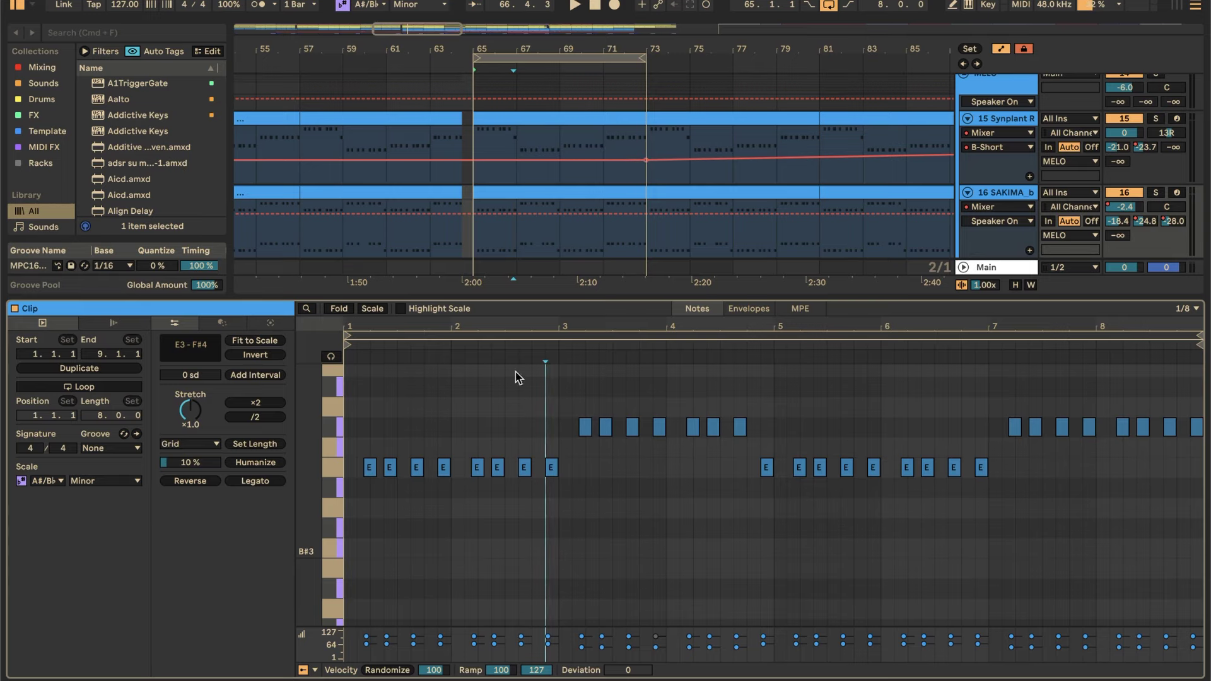
pyautogui.scroll(2, 512, 496)
pyautogui.scroll(4, 513, 495)
pyautogui.scroll(-8, 513, 495)
pyautogui.scroll(-2, 512, 495)
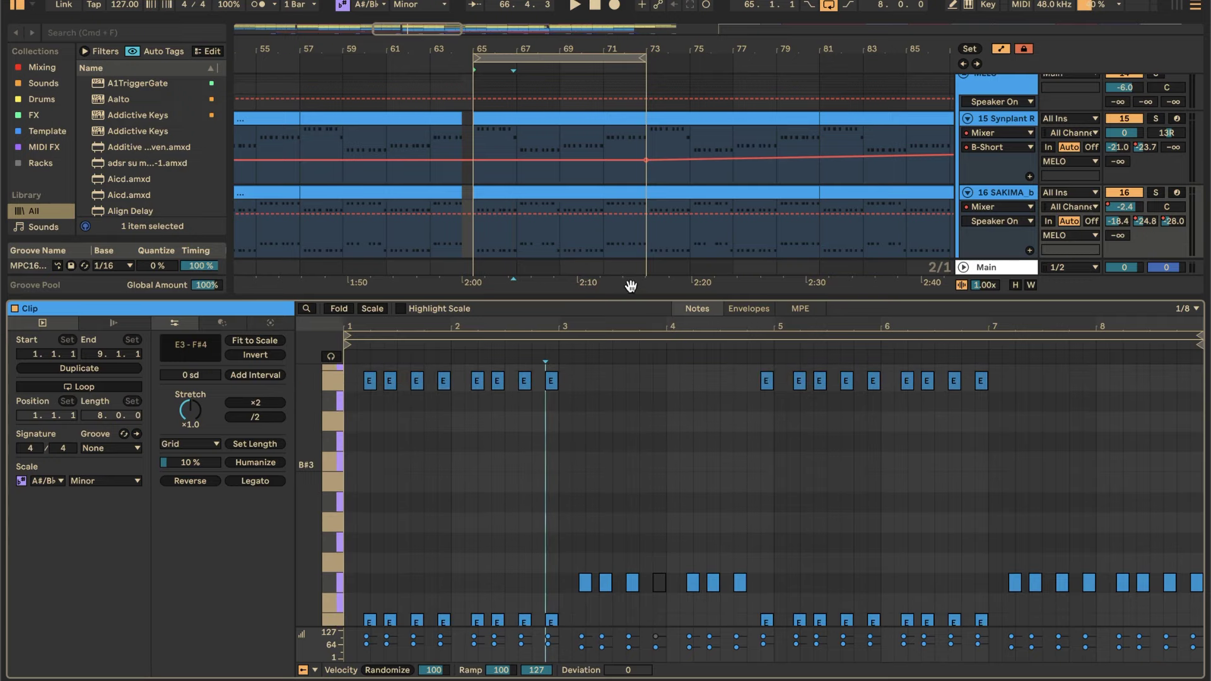
pyautogui.moveTo(630, 286); pyautogui.dragTo(611, 144)
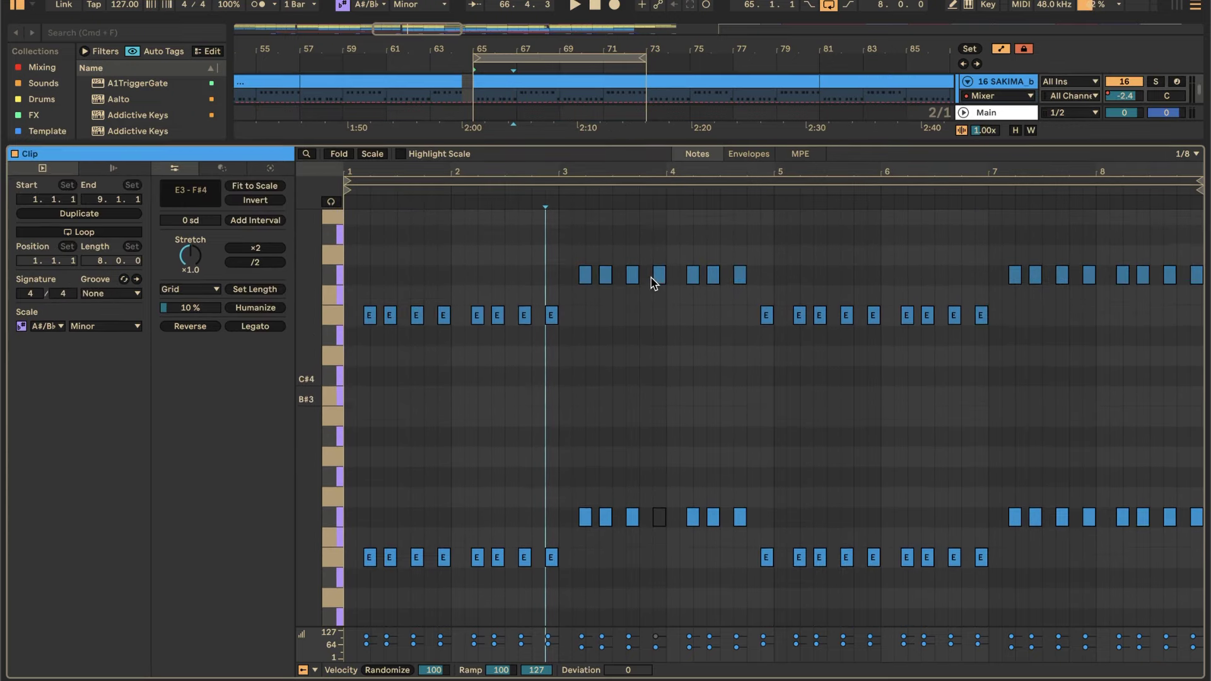
pyautogui.scroll(-1, 654, 282)
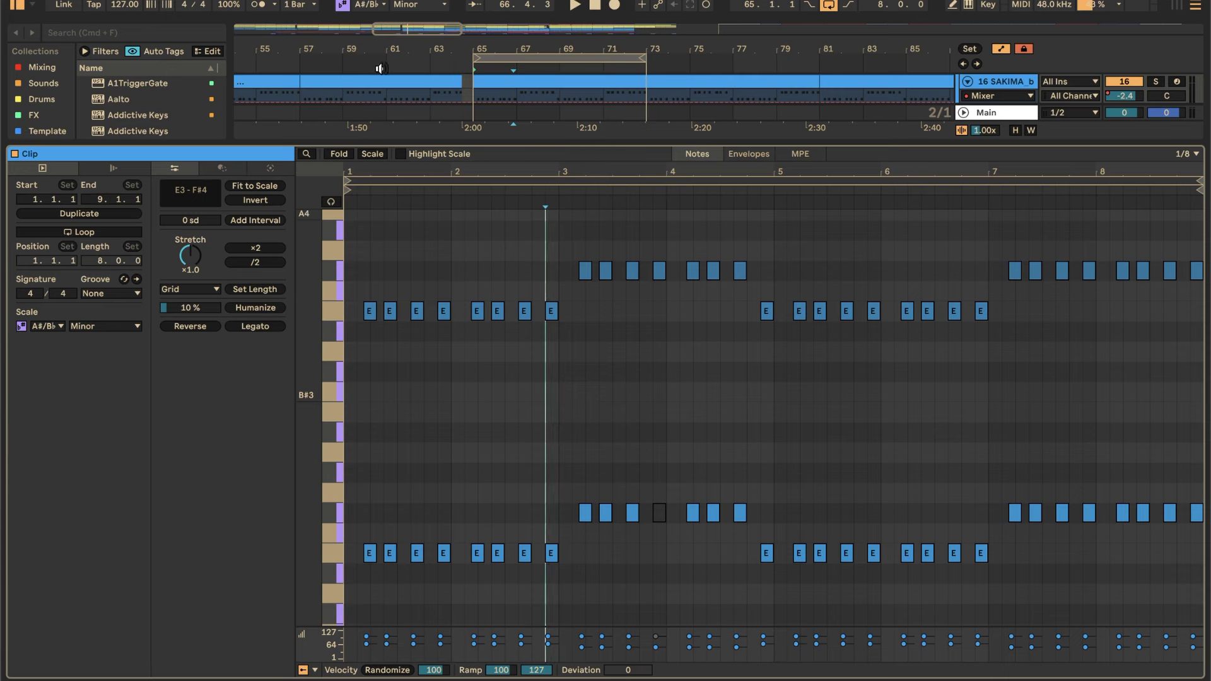
pyautogui.moveTo(510, 144); pyautogui.dragTo(545, 483)
pyautogui.scroll(3, 562, 382)
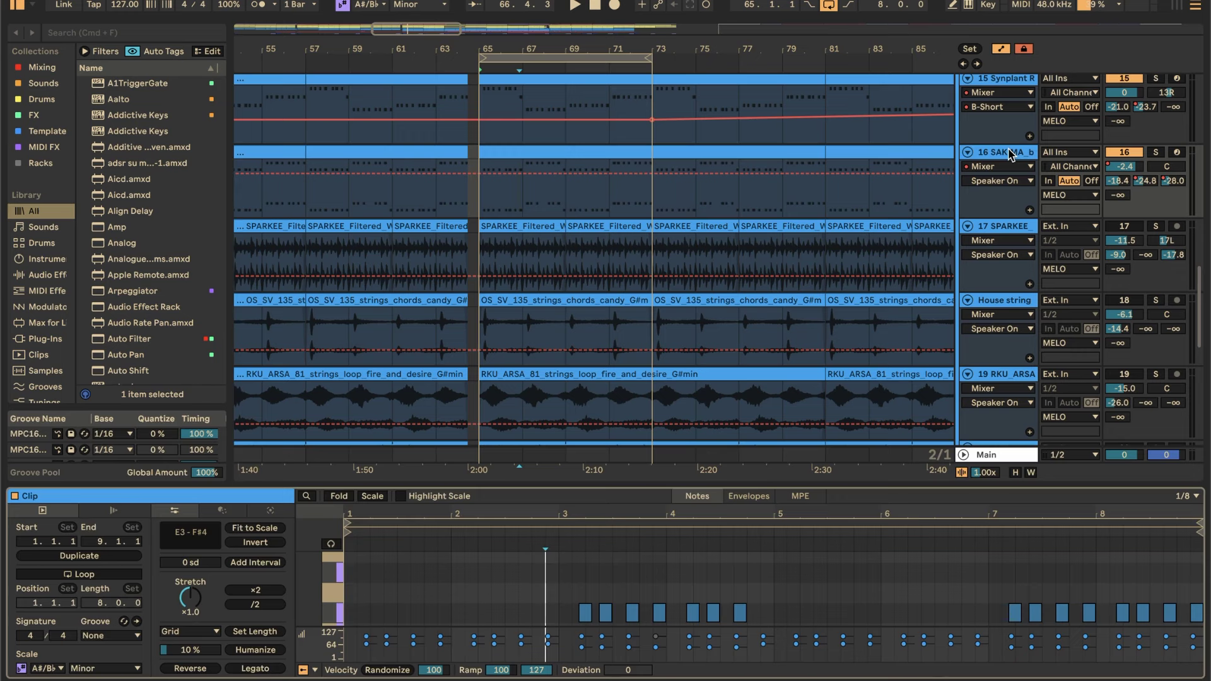
# - Examine the SAKIMA track's devices, from the house organ sampler through Shifter and EQ Eight to the sidechain and width effects
pyautogui.click(1010, 154)
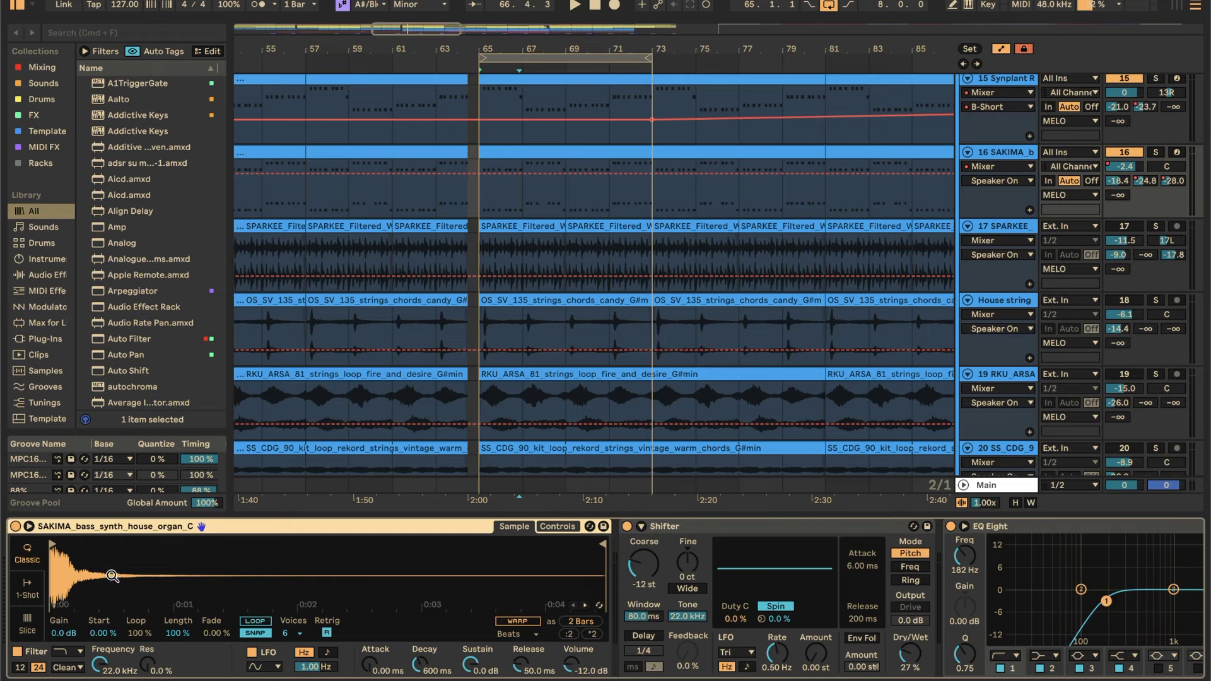
pyautogui.hscroll(5, 112, 576)
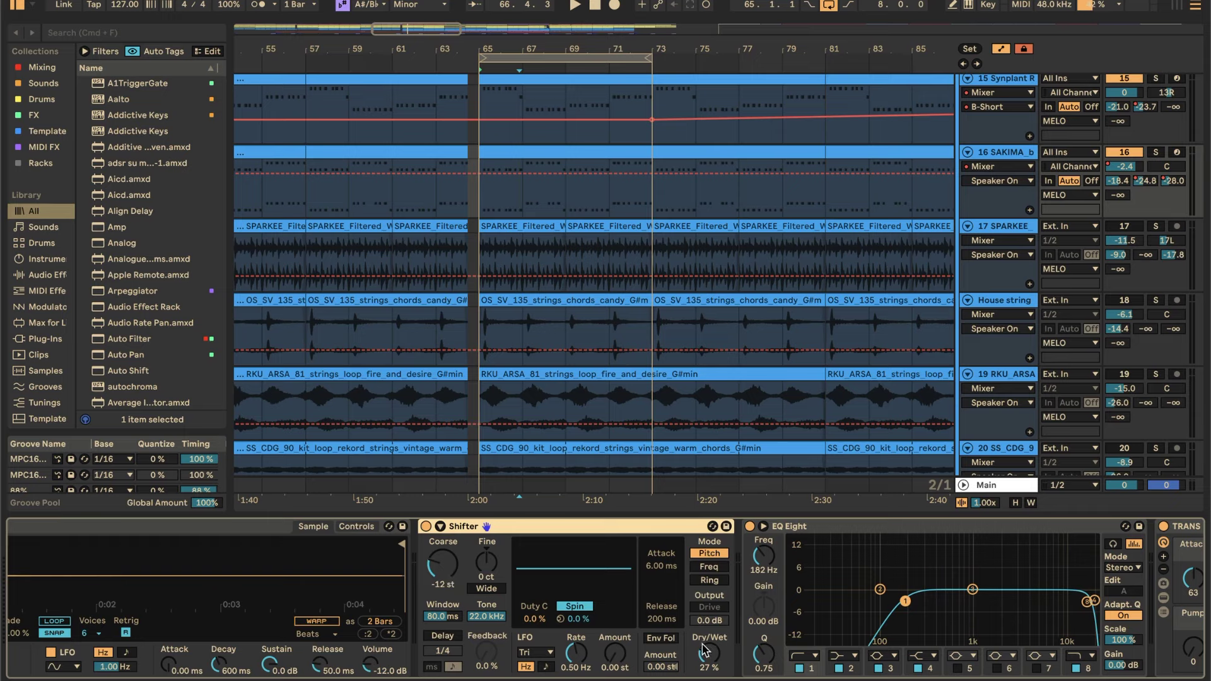
pyautogui.hscroll(4, 706, 650)
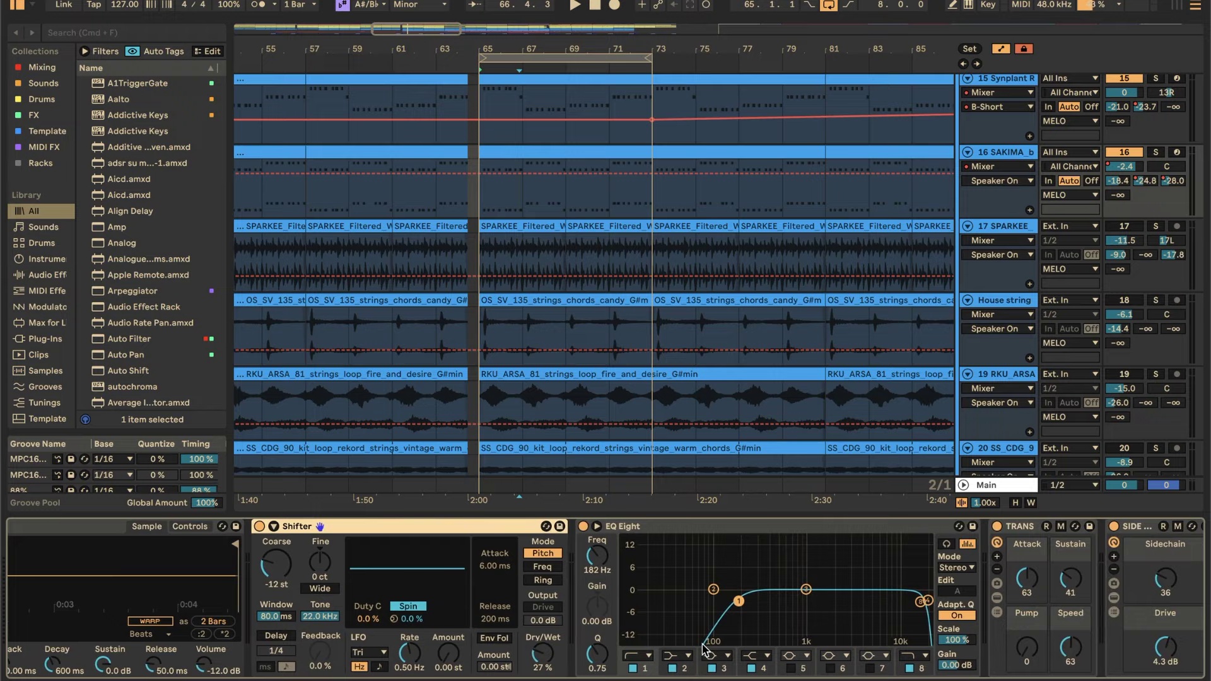
pyautogui.hscroll(5, 699, 619)
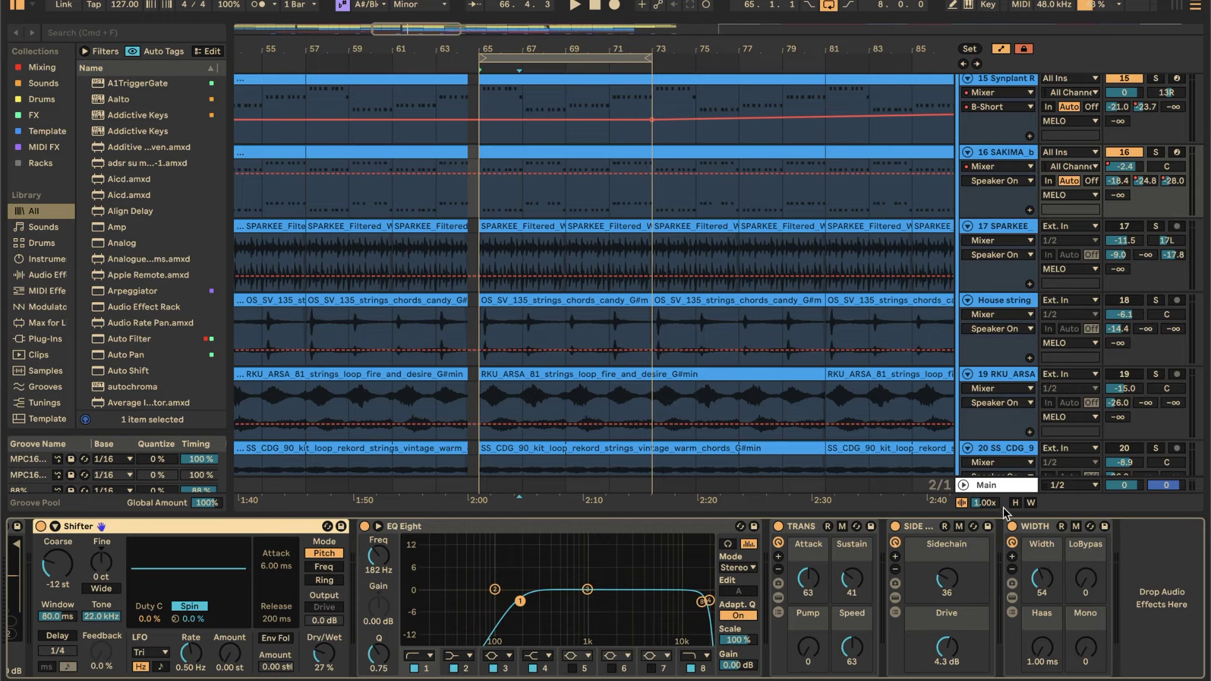
# - Activate track 17, SPARKEE, and play the drop from bar 65, soloing the track
pyautogui.scroll(2, 782, 209)
pyautogui.hscroll(-2, 782, 209)
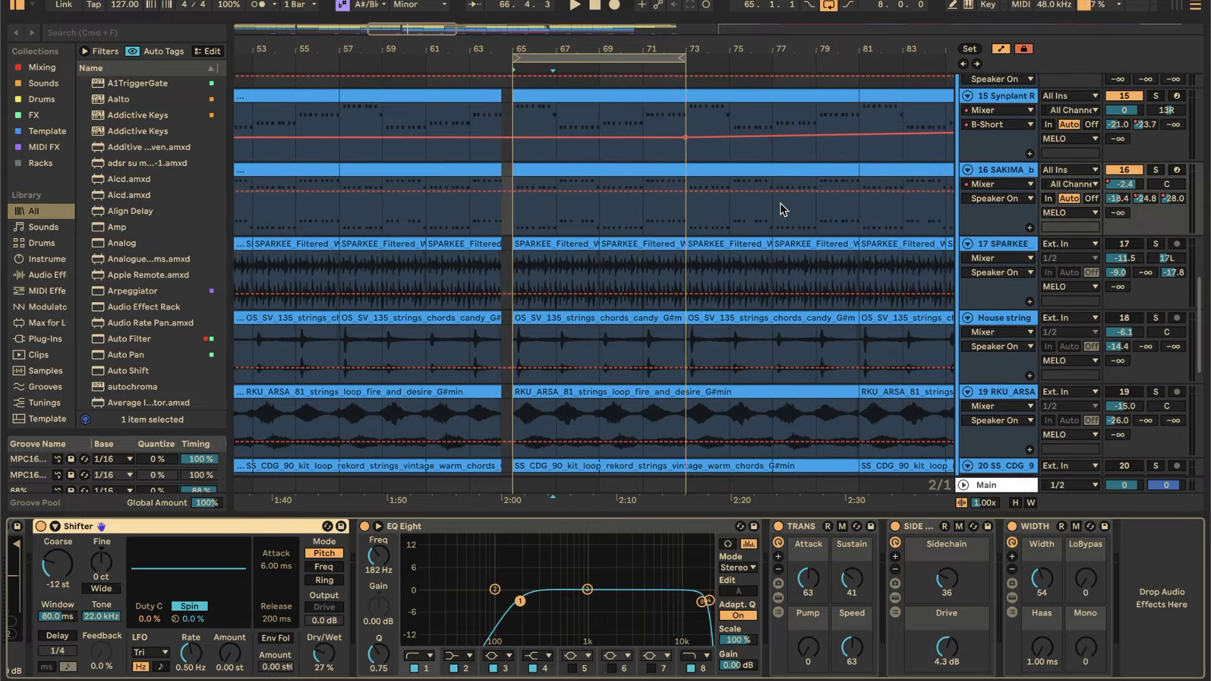
pyautogui.click(1131, 246)
pyautogui.press('space')
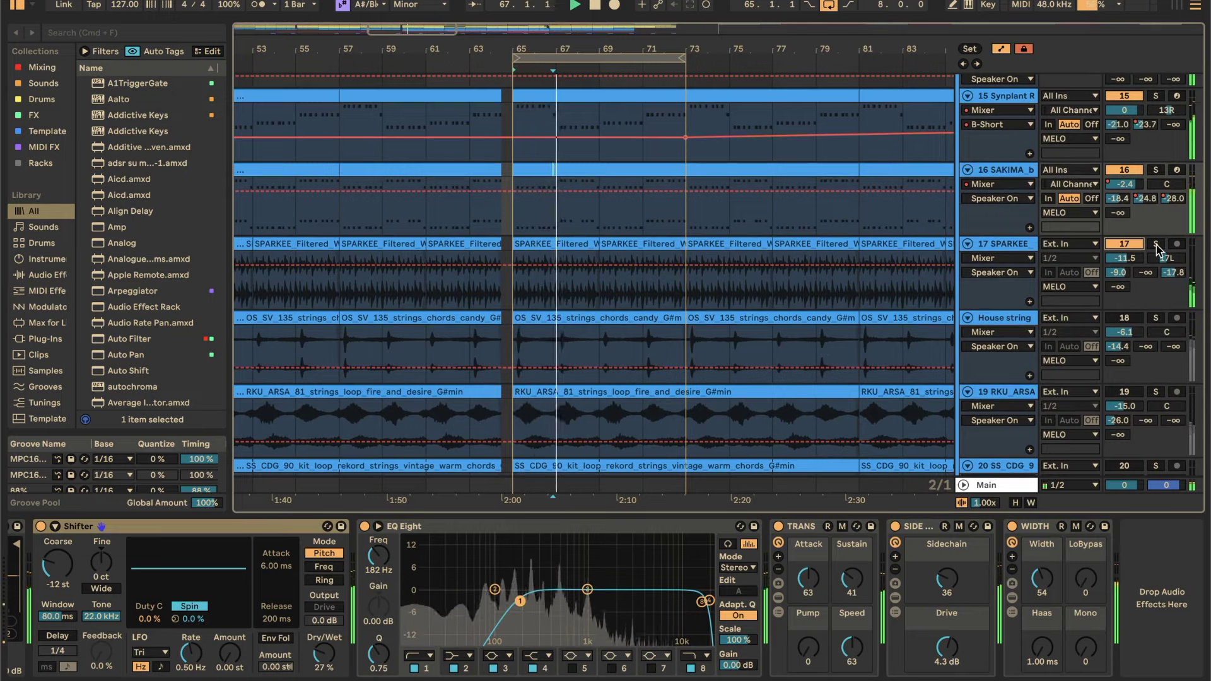
pyautogui.click(1156, 246)
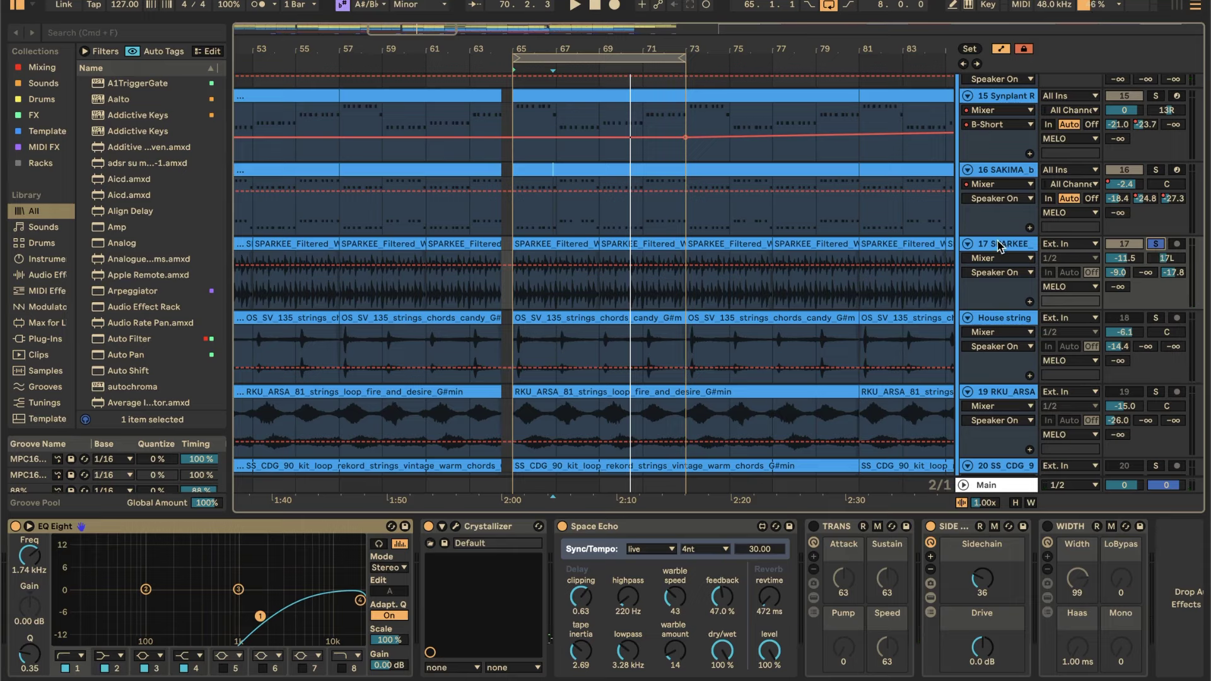
# - Examine the SPARKEE clip's sample and the track's effects chain, including the Crystallizer plug-in window, and unsolo the track
pyautogui.click(552, 243)
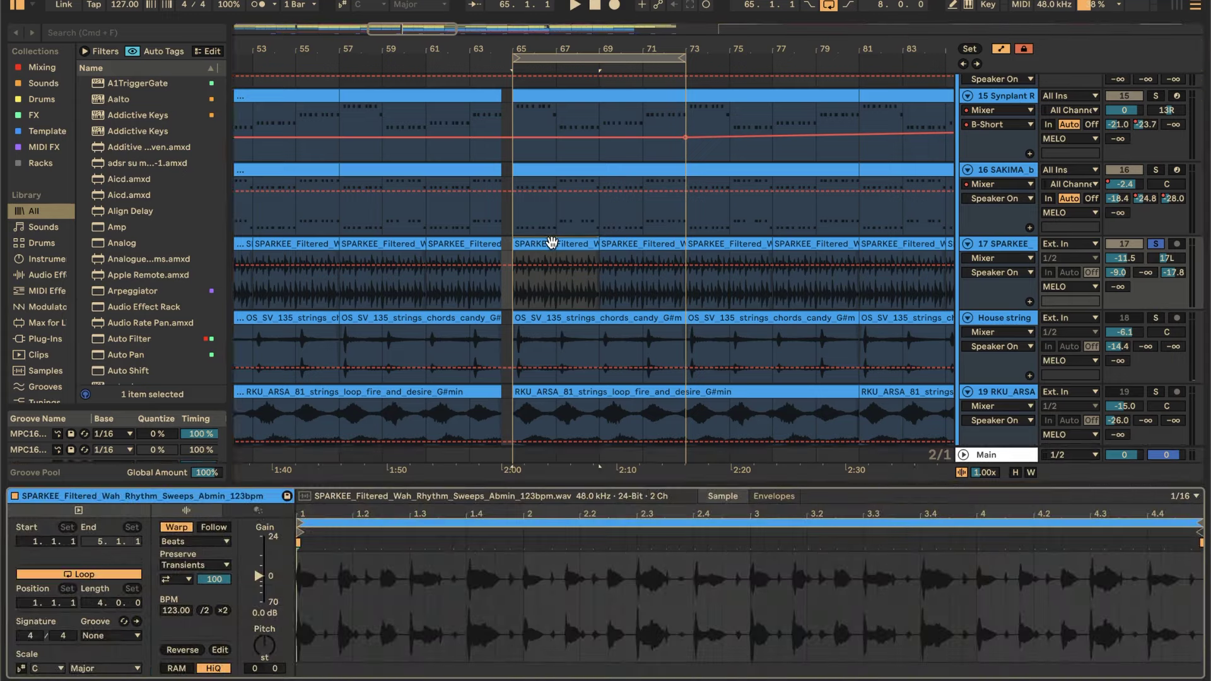
pyautogui.click(1000, 245)
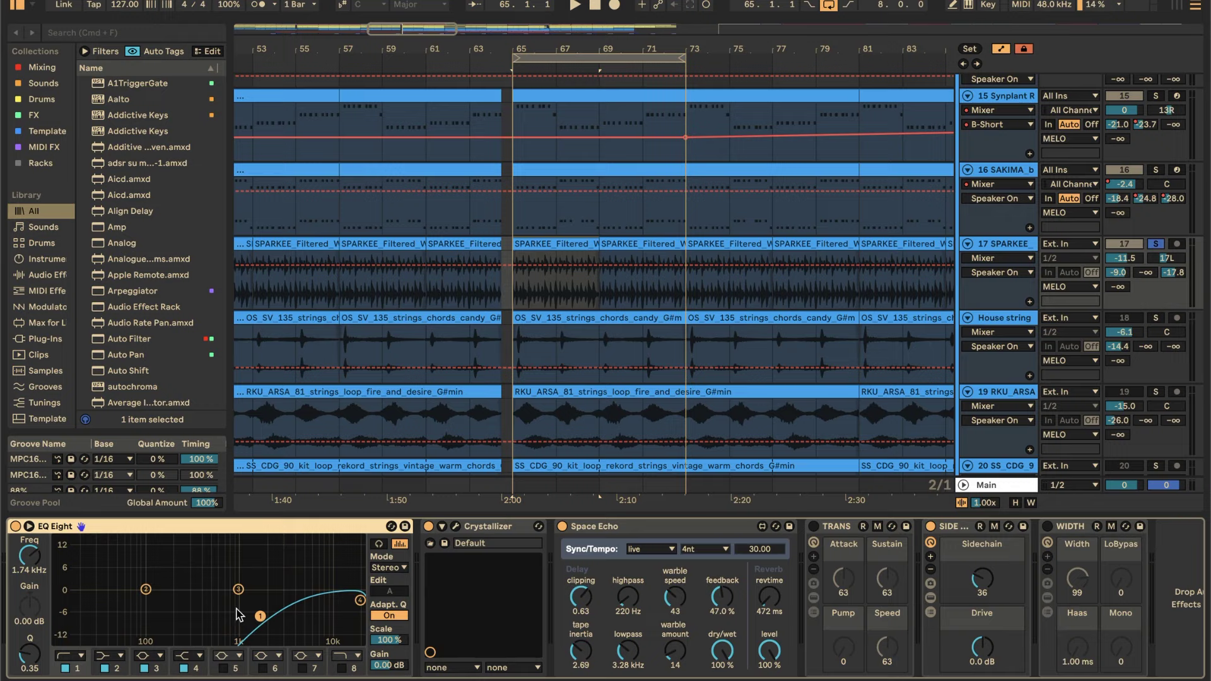
pyautogui.click(452, 527)
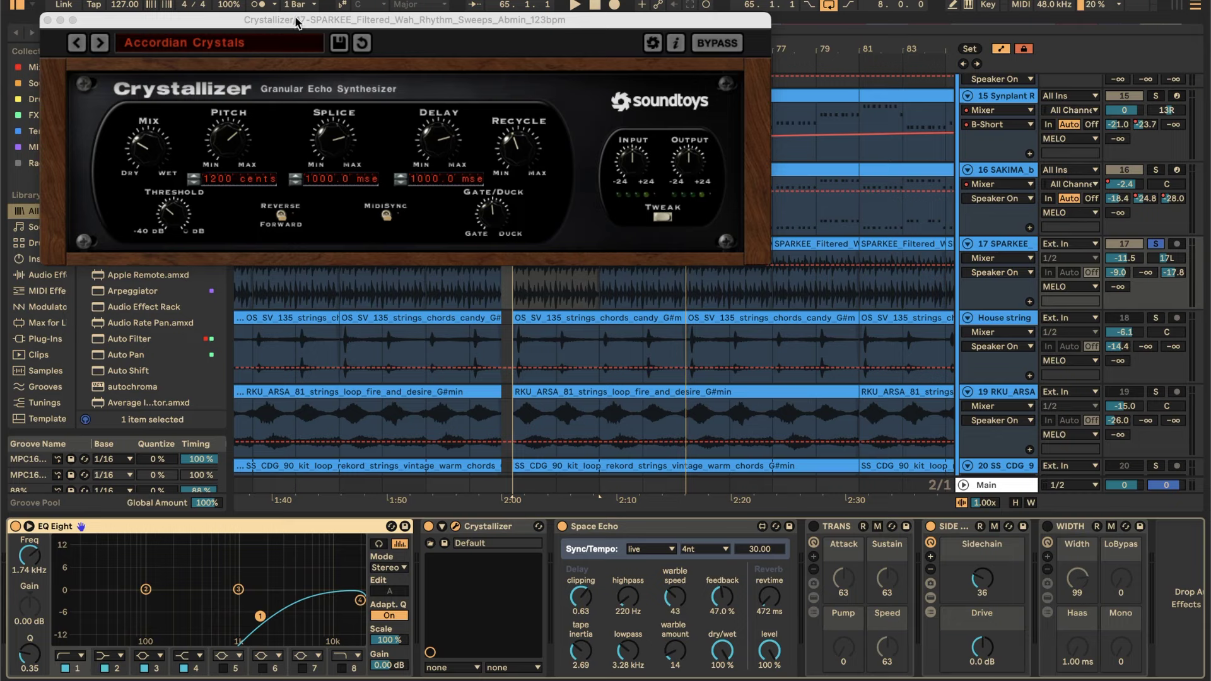
pyautogui.moveTo(296, 22); pyautogui.dragTo(333, 121)
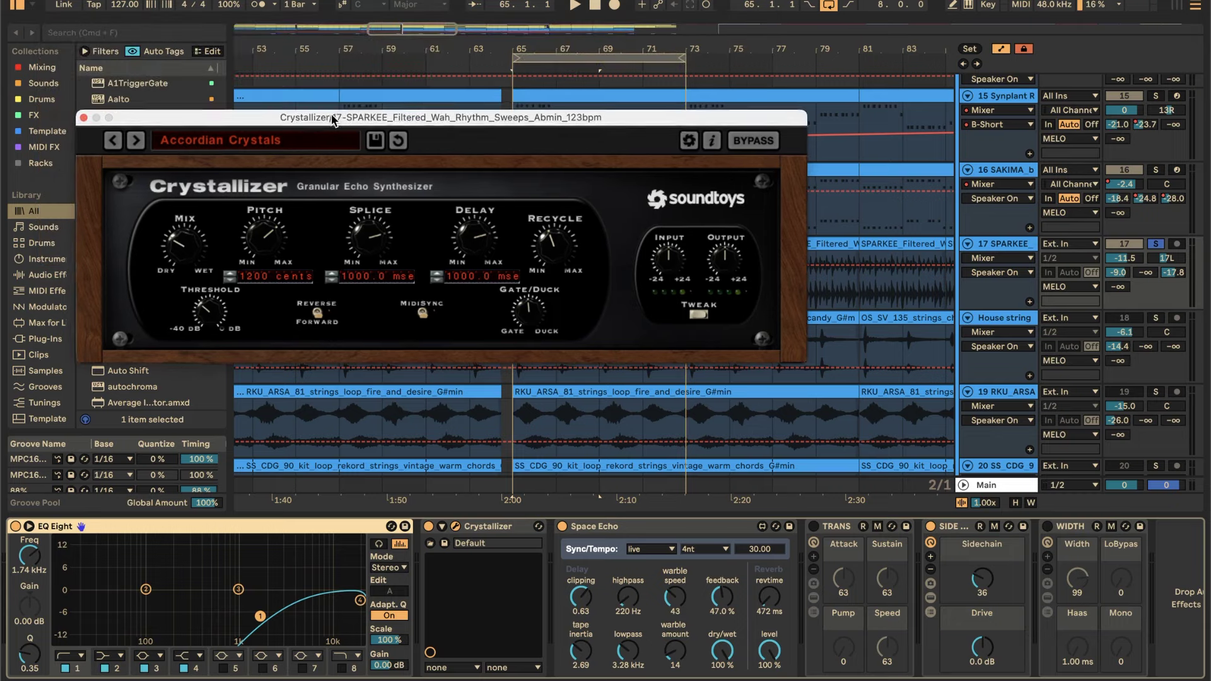
pyautogui.click(84, 119)
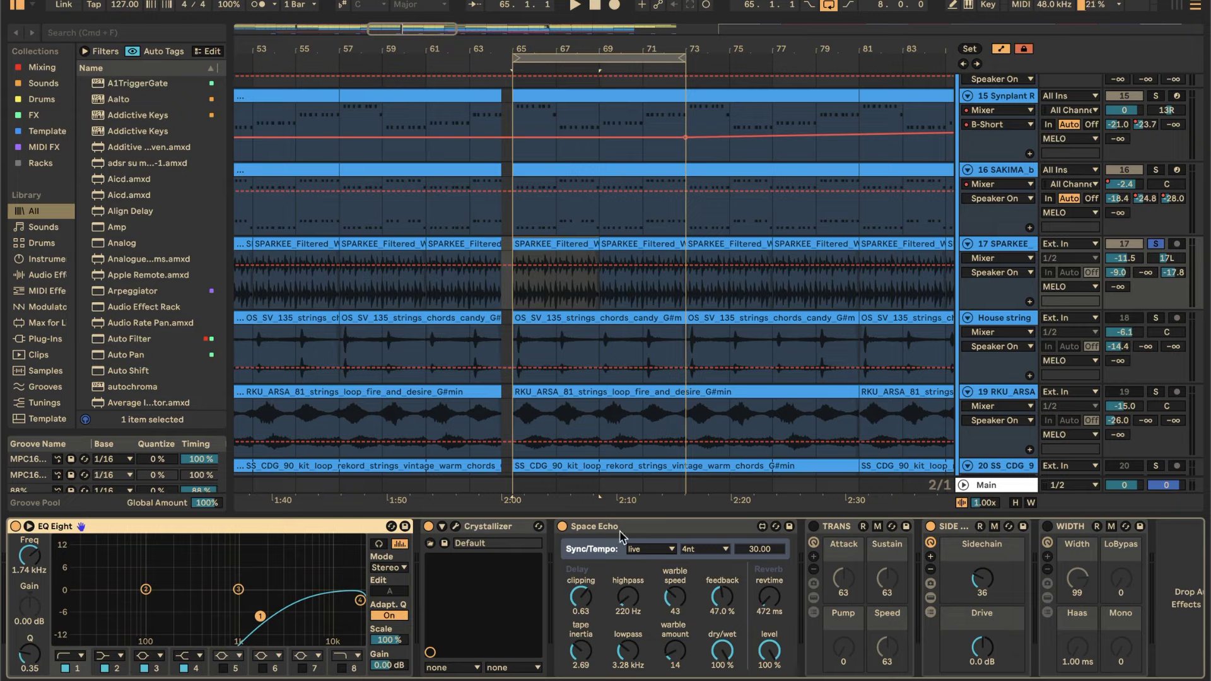
pyautogui.hscroll(2, 662, 546)
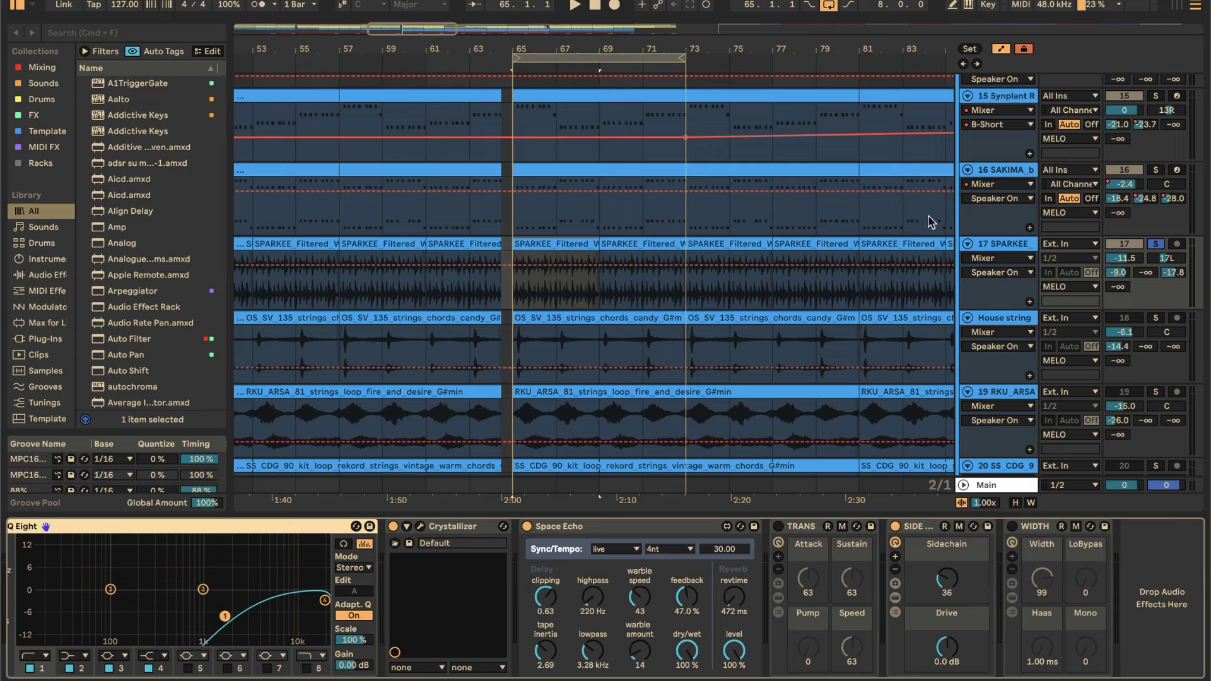
pyautogui.click(1160, 244)
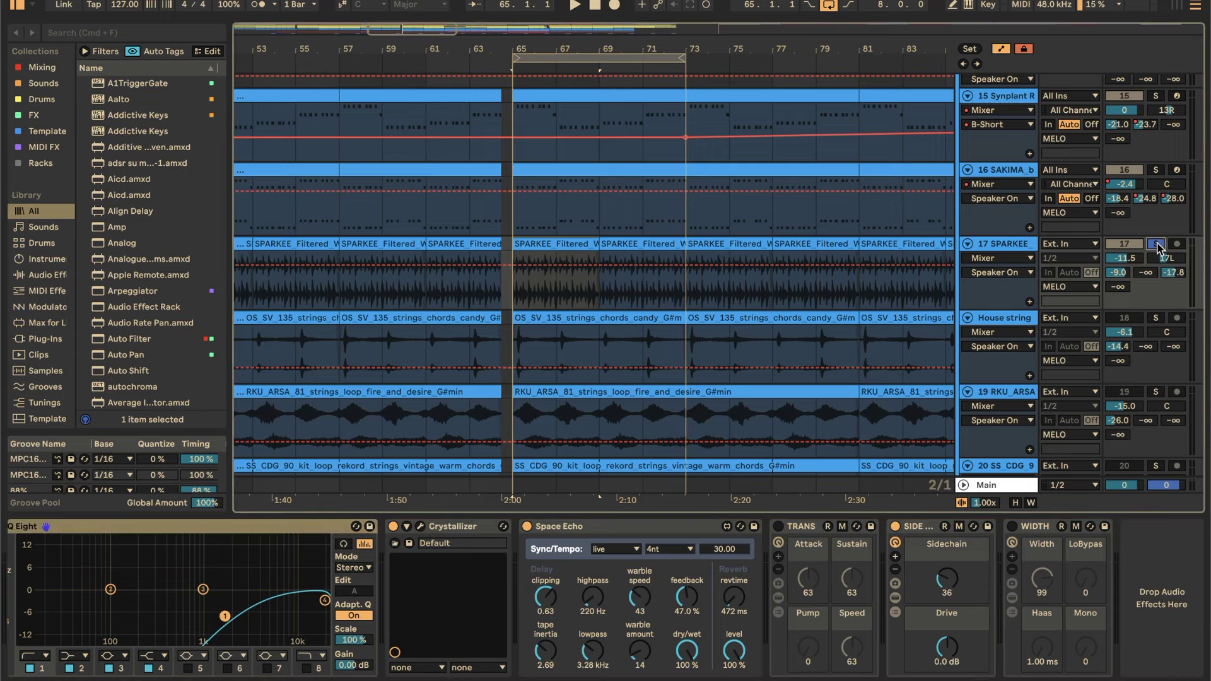
# - Activate track 18, House string, and play the drop from bar 65, soloing the track briefly to hear it alone
pyautogui.click(1132, 318)
pyautogui.press('space')
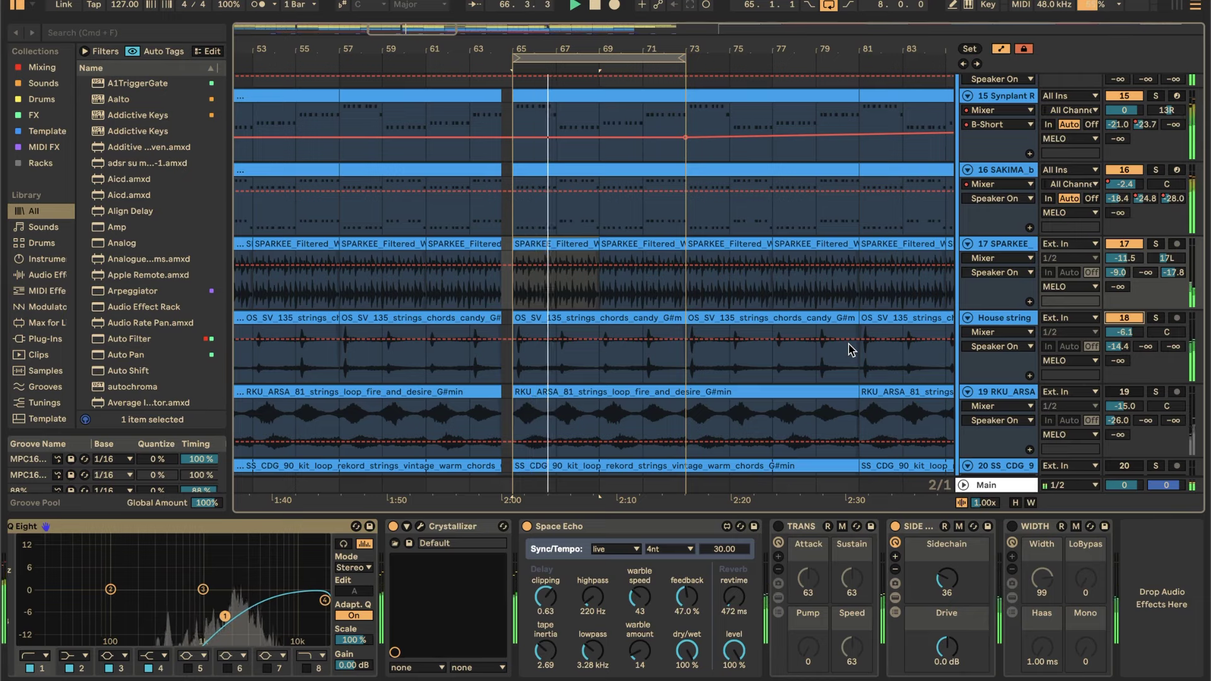
pyautogui.click(1155, 318)
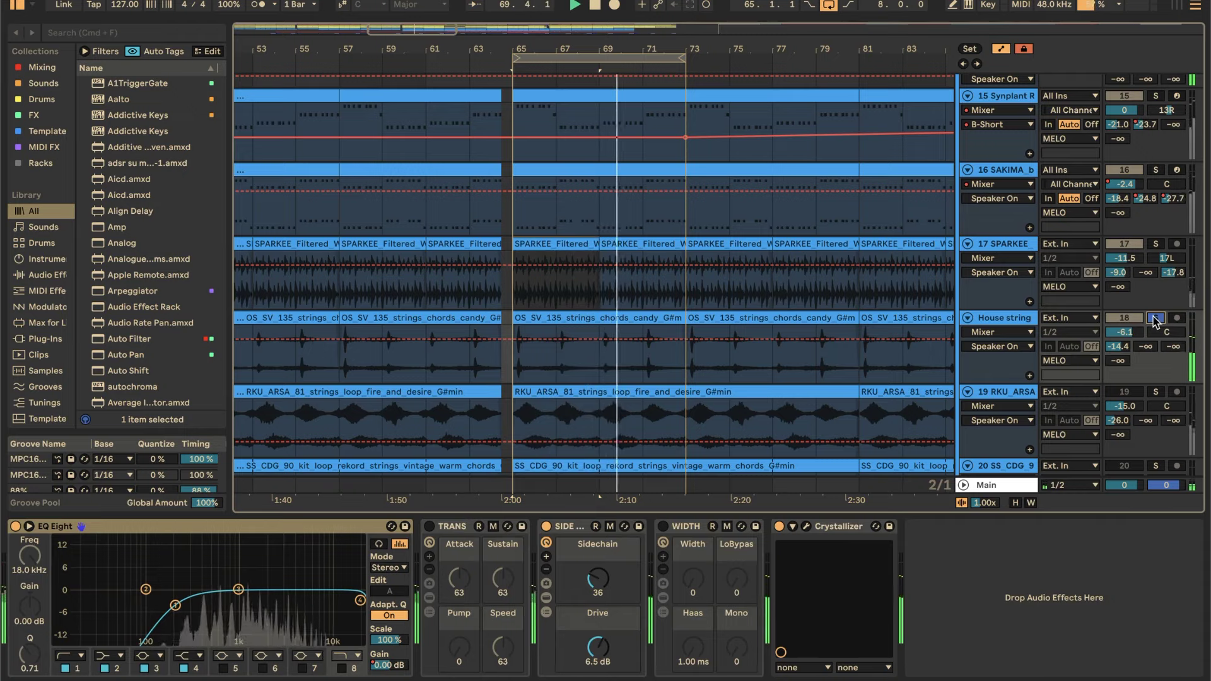
pyautogui.press('space')
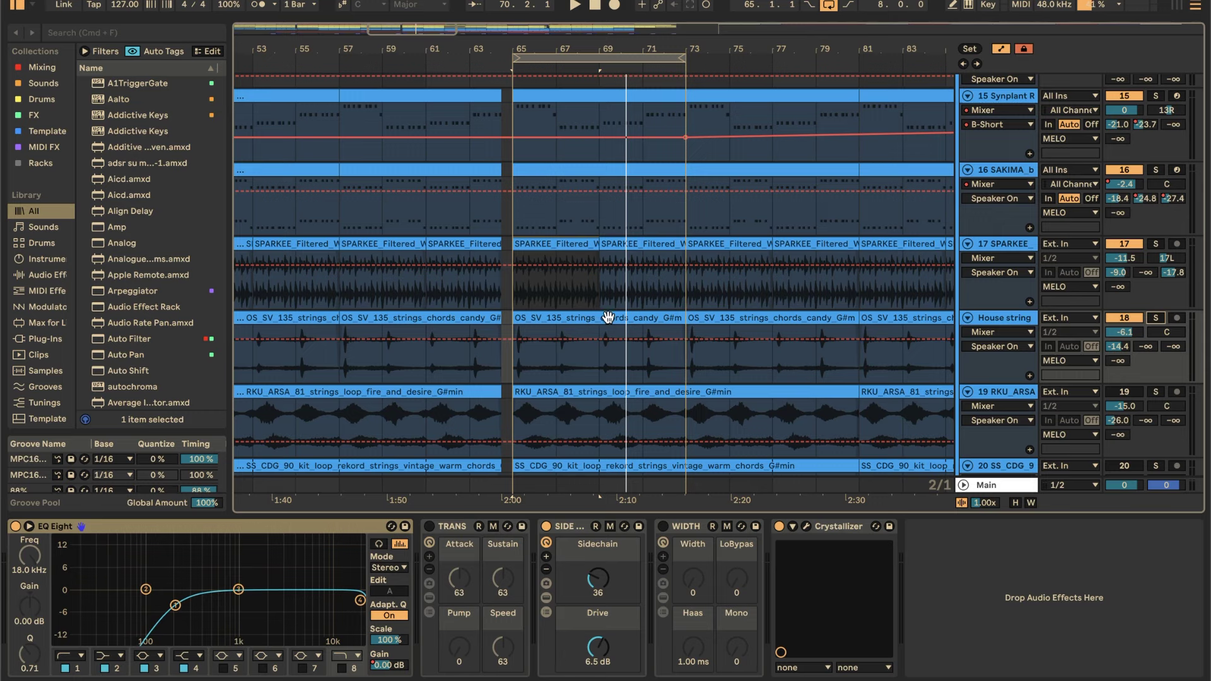
# - Examine the House string clip at bar 65 and the track's effects chain
pyautogui.scroll(-2, 630, 314)
pyautogui.click(1015, 305)
pyautogui.click(225, 578)
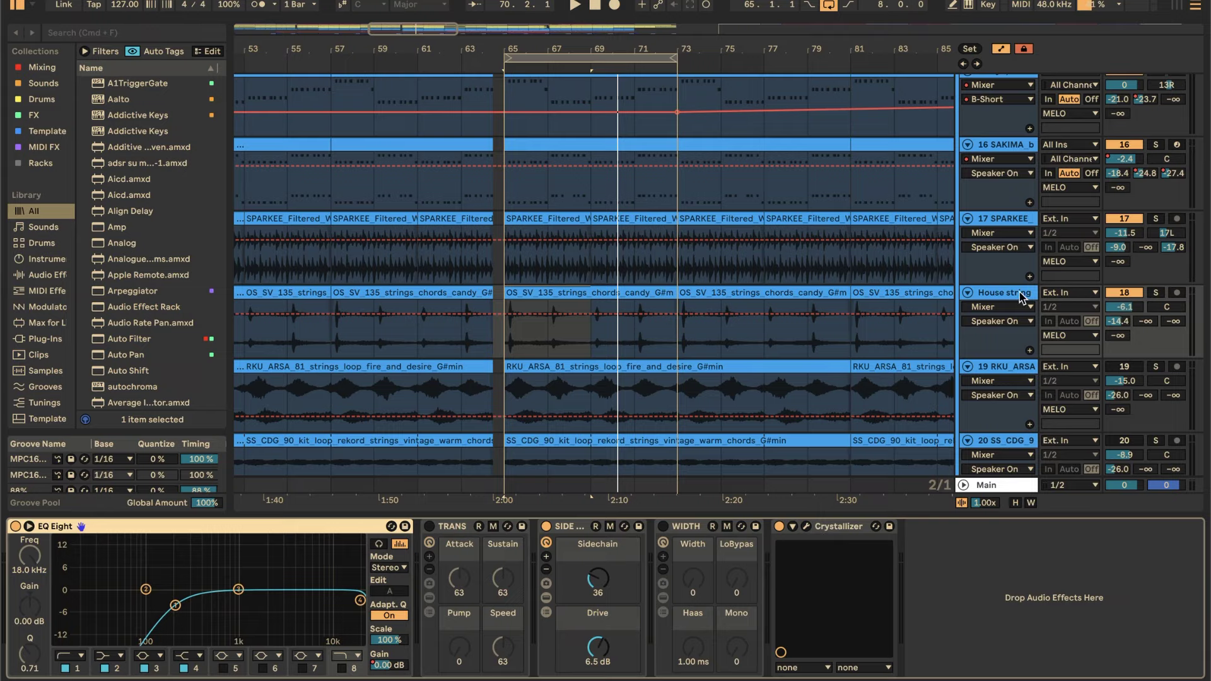
# - Activate track 19, the RKU_ARSA strings loop, and play the drop from bar 65, briefly soloing the track
pyautogui.scroll(-5, 1022, 296)
pyautogui.click(1014, 219)
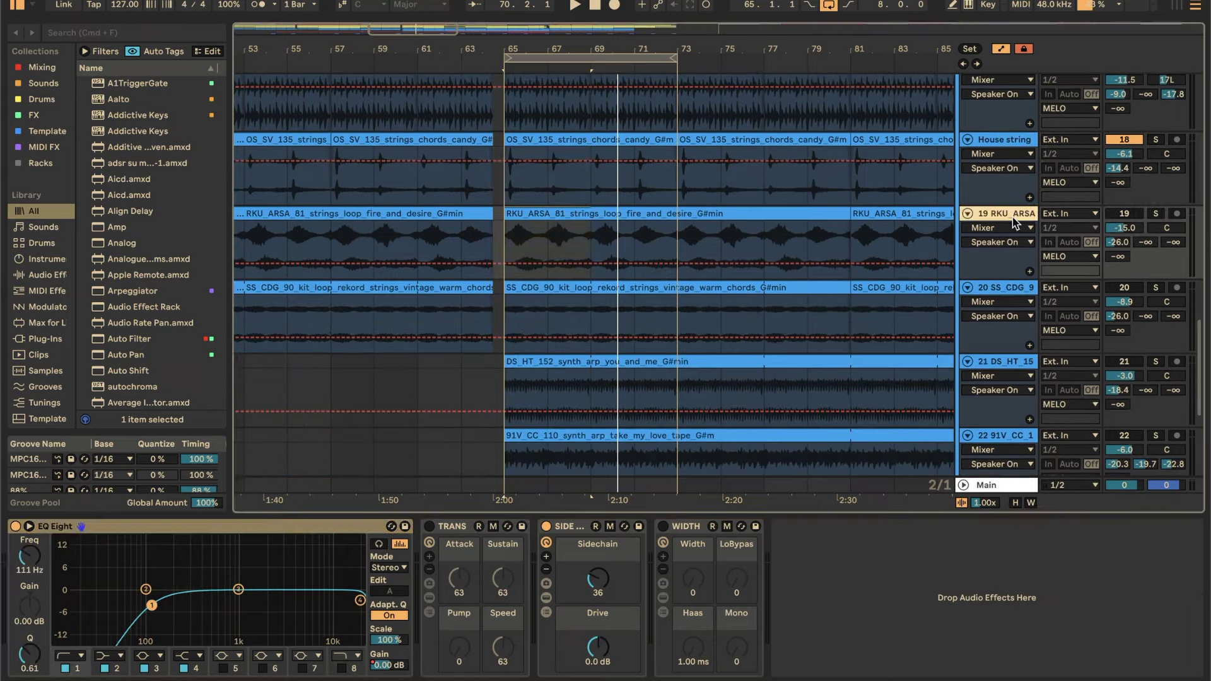
pyautogui.press('space')
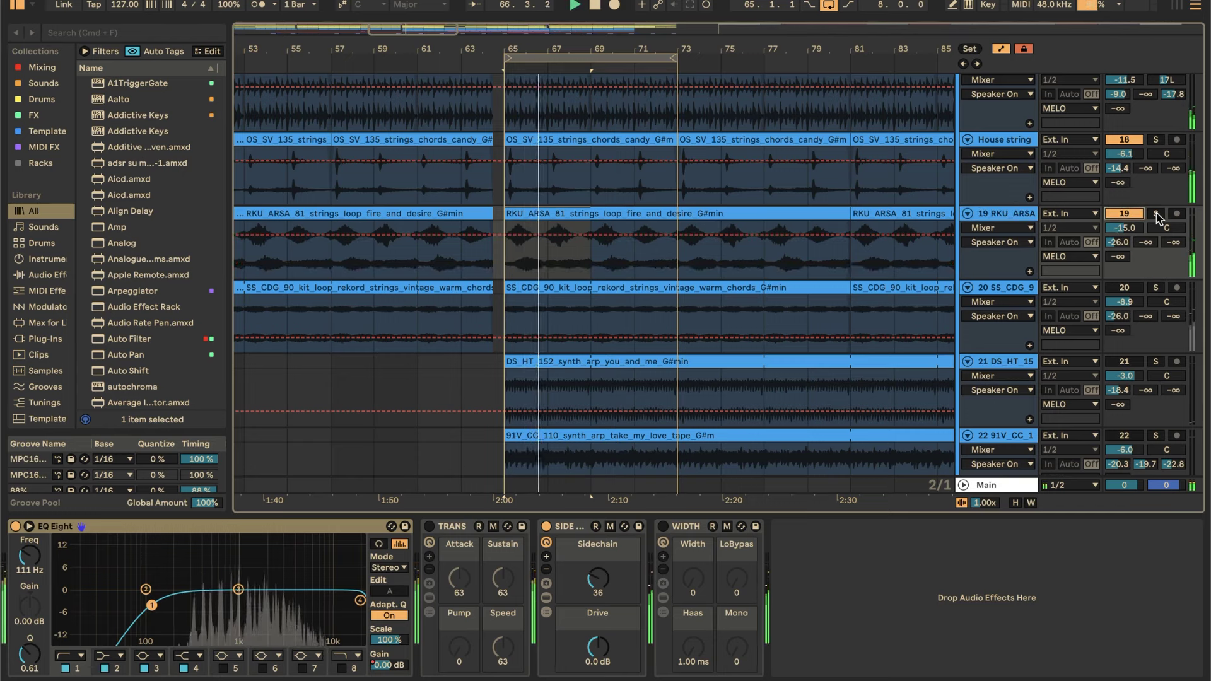
pyautogui.click(1157, 214)
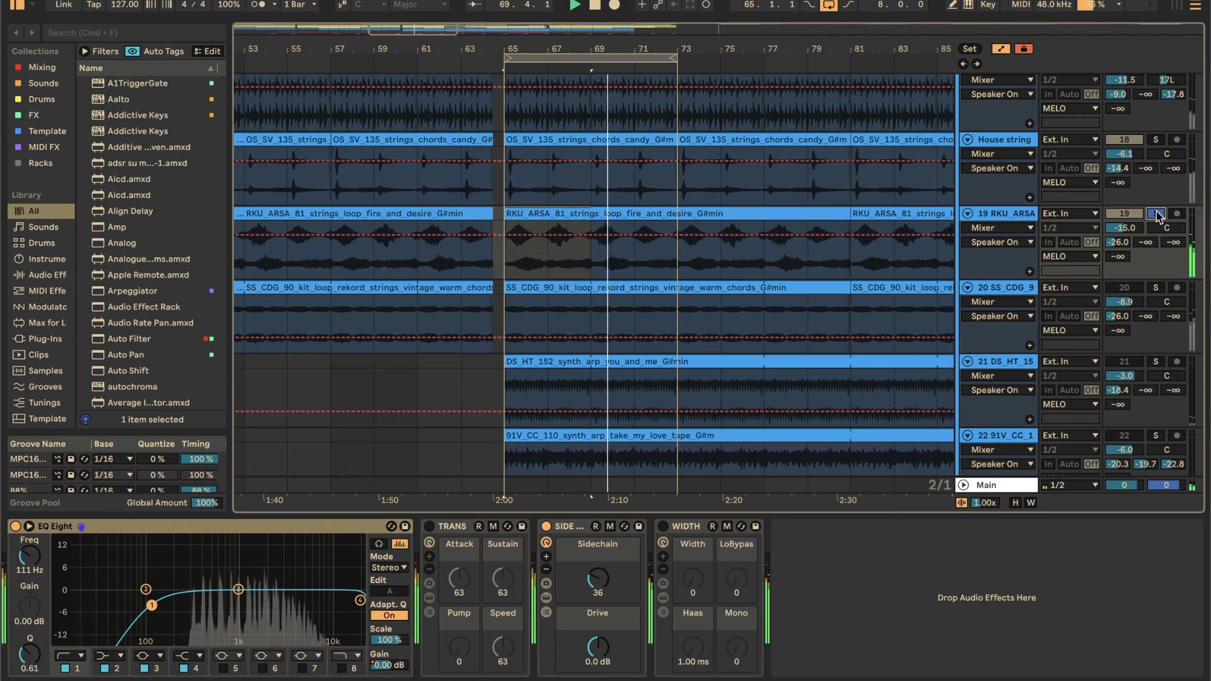
pyautogui.click(1156, 215)
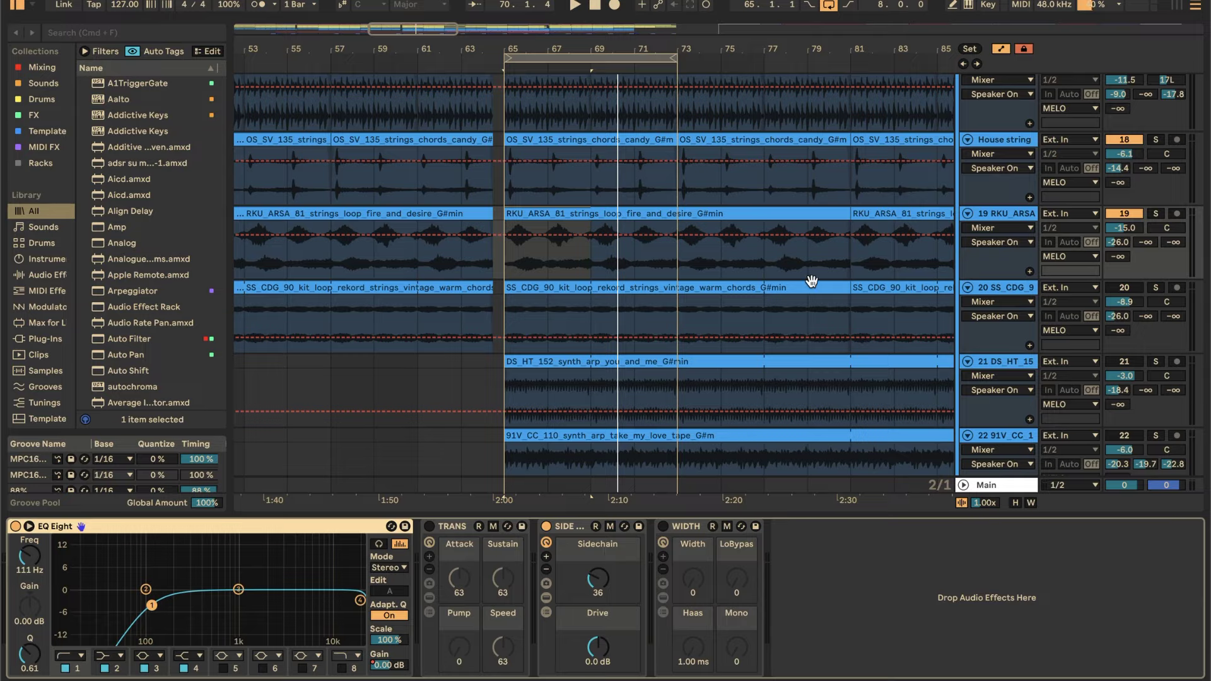
# - Activate track 20, the SS_CDG_90 vintage warm strings loop, and play the drop, briefly soloing the track
pyautogui.scroll(-5, 810, 277)
pyautogui.click(1124, 144)
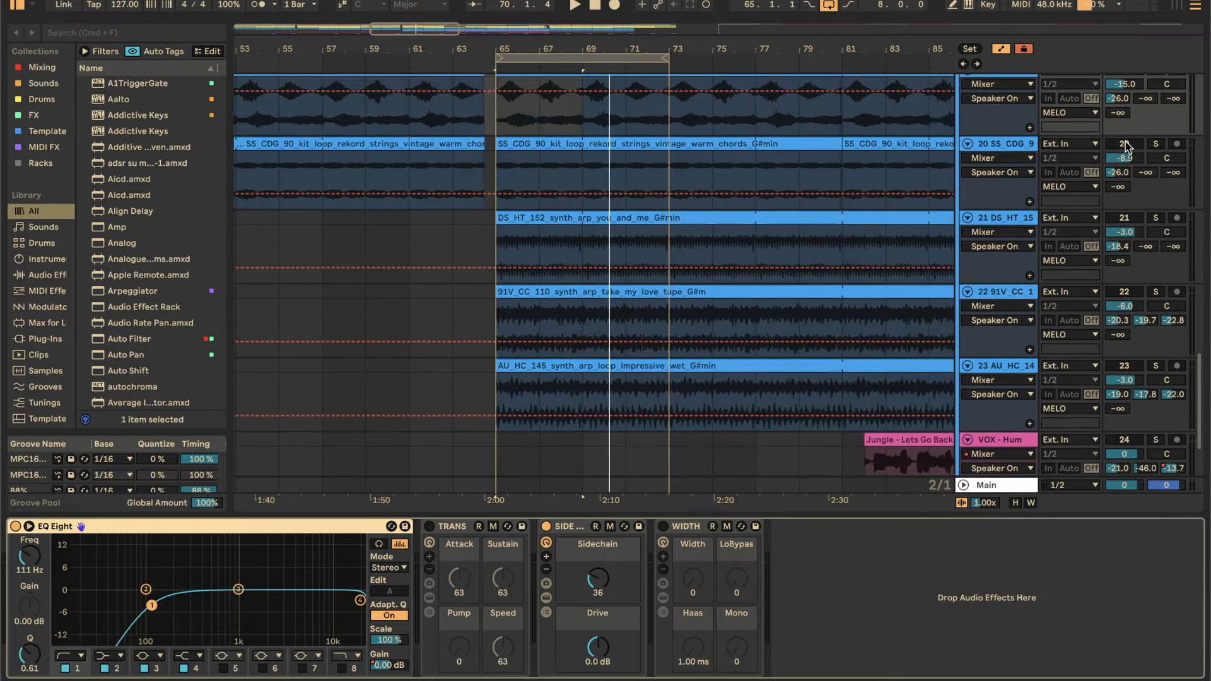
pyautogui.press('space')
pyautogui.click(1157, 145)
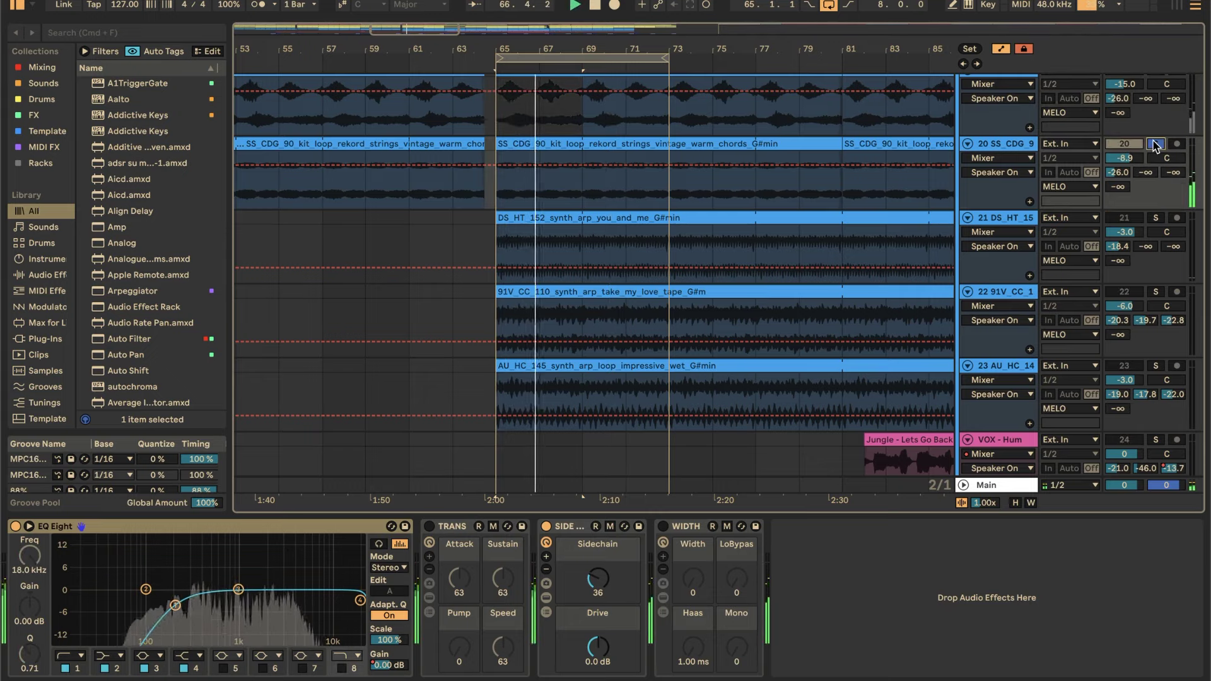
pyautogui.click(1156, 144)
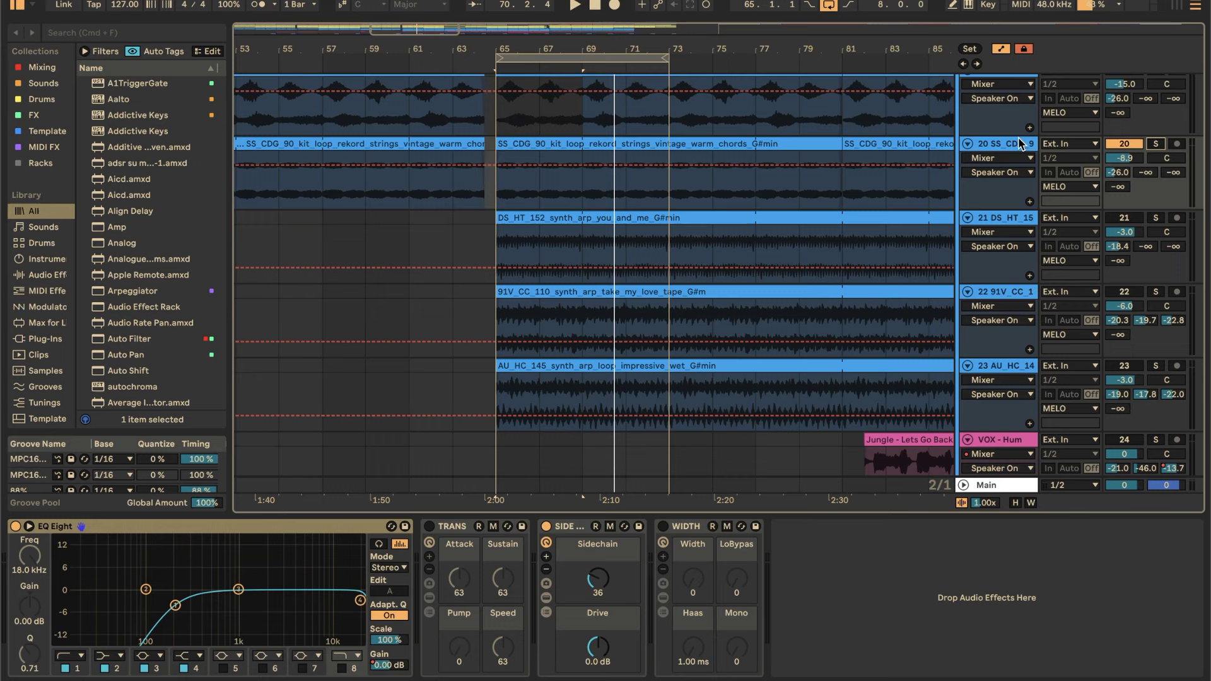
# - Activate synth arp tracks 21, 22 and 23 while playing the drop from bar 65, briefly soloing each track
pyautogui.click(1122, 217)
pyautogui.press('space')
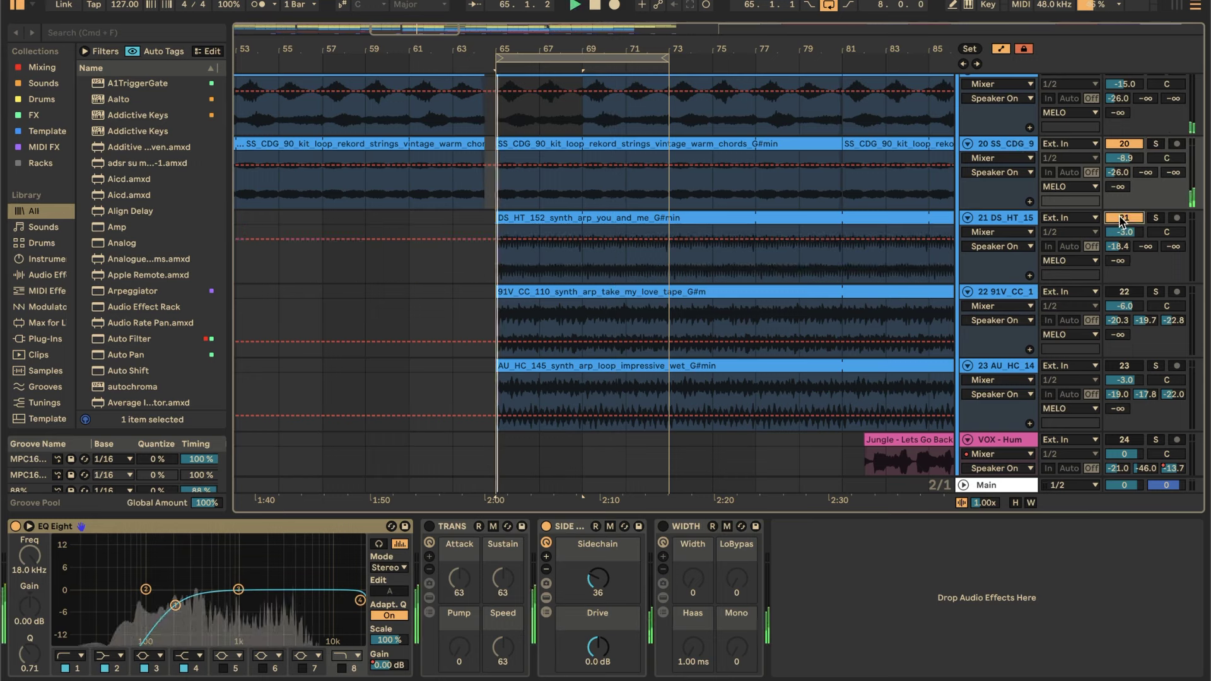
pyautogui.click(1156, 218)
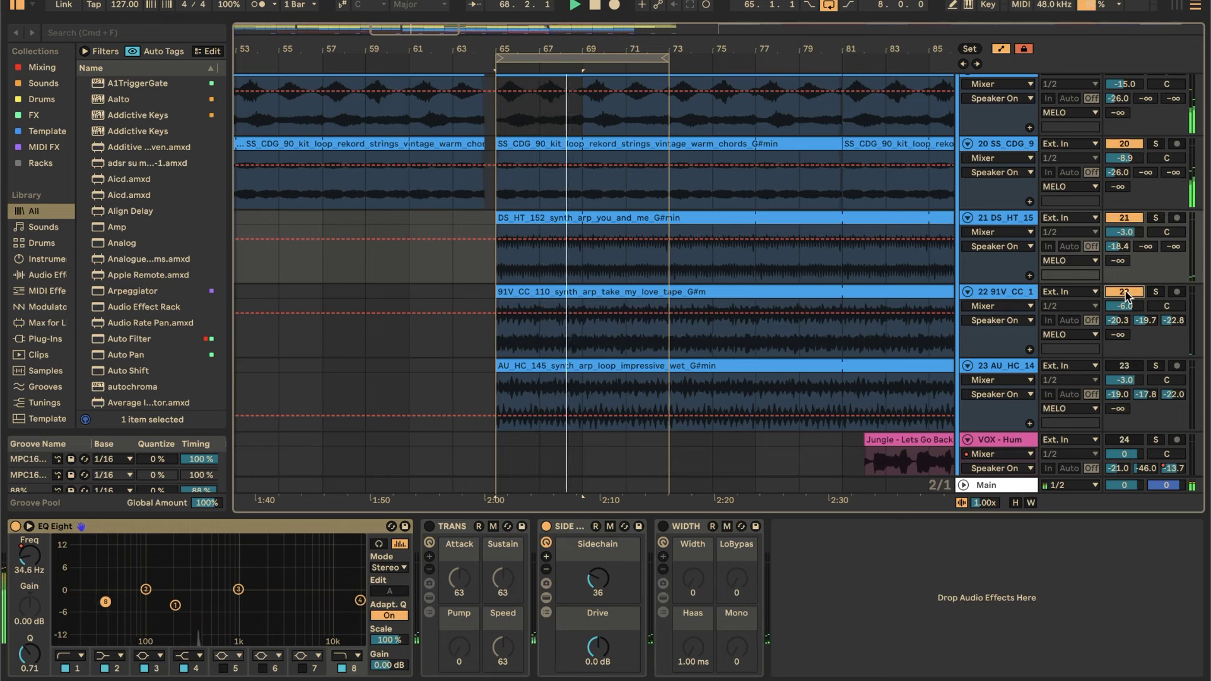
pyautogui.click(1156, 292)
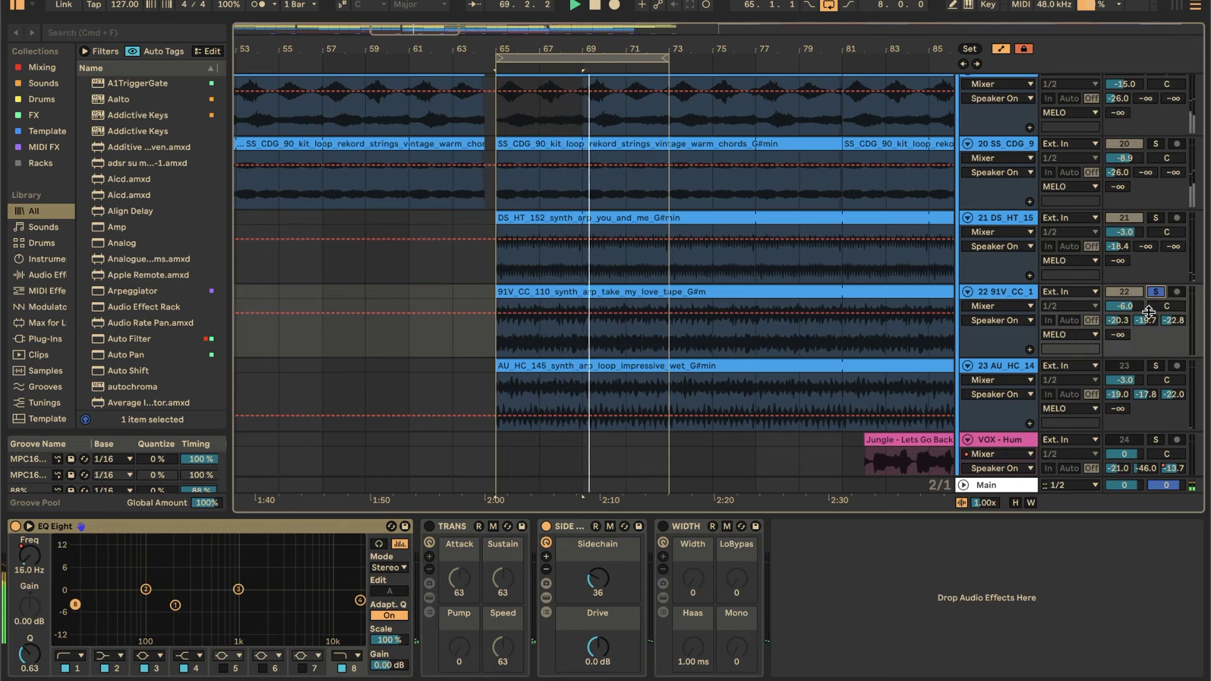
pyautogui.click(1157, 366)
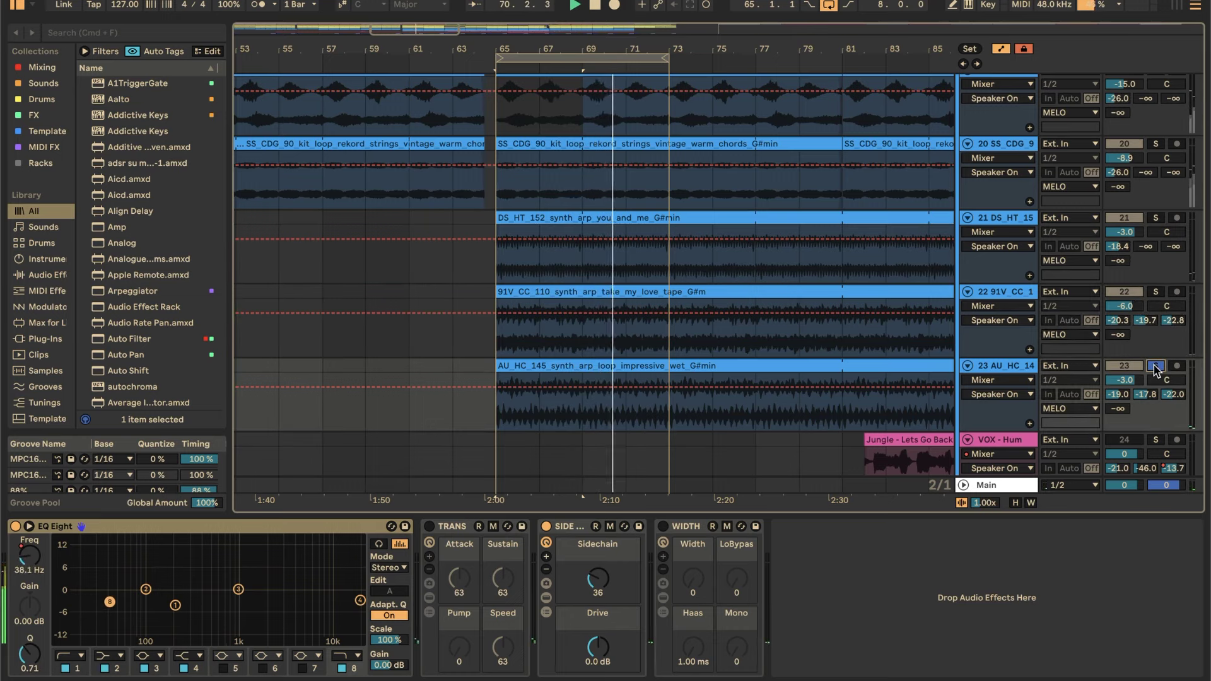
pyautogui.click(1156, 367)
# - Play the arrangement from bar 105 and solo synth arp tracks 21, 22 and 23 one after another
pyautogui.moveTo(536, 38); pyautogui.dragTo(457, 41)
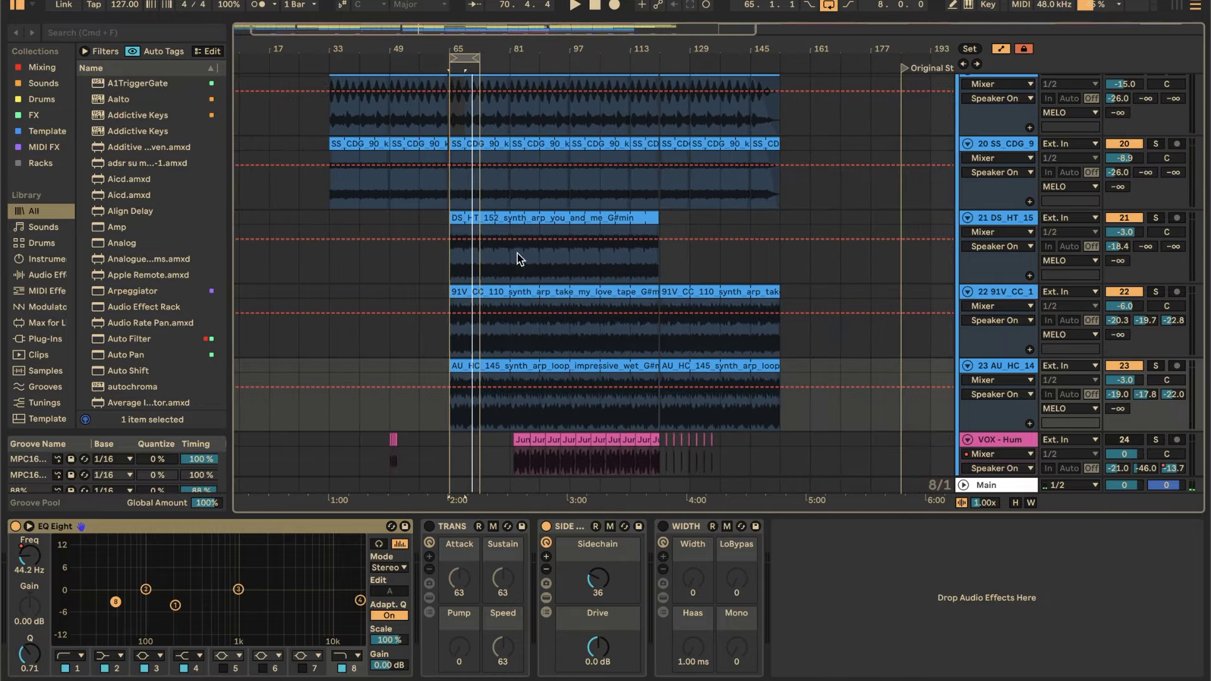
pyautogui.click(596, 265)
pyautogui.press('space')
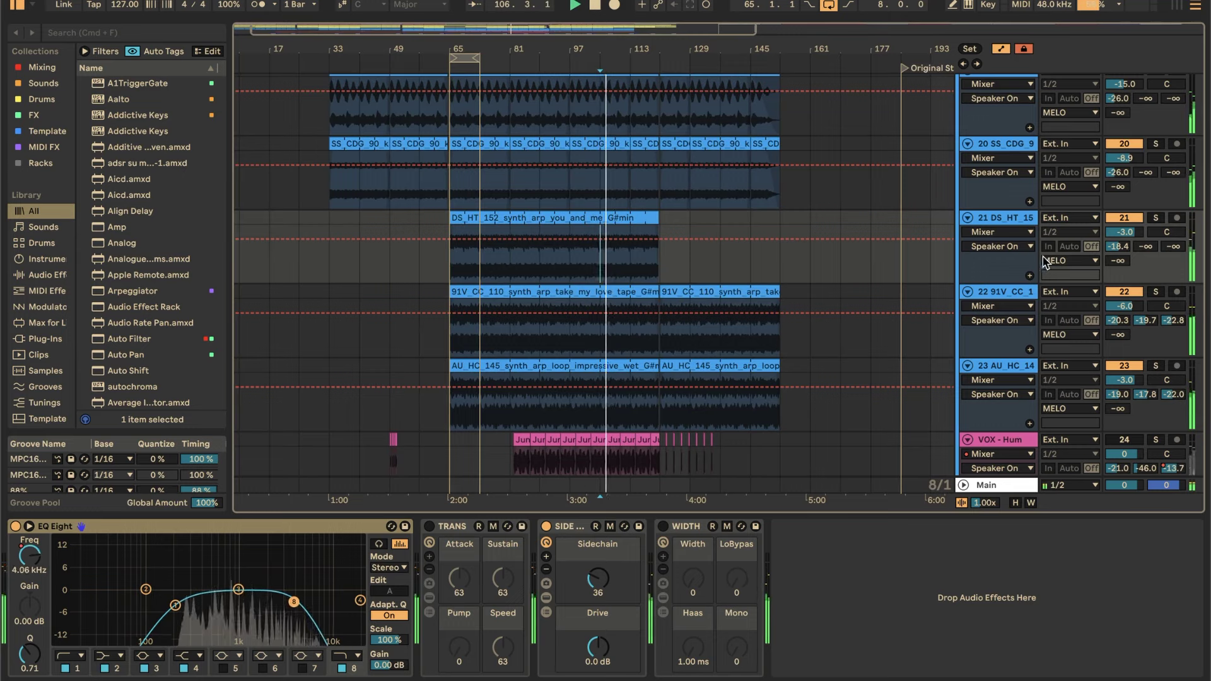
pyautogui.click(1156, 218)
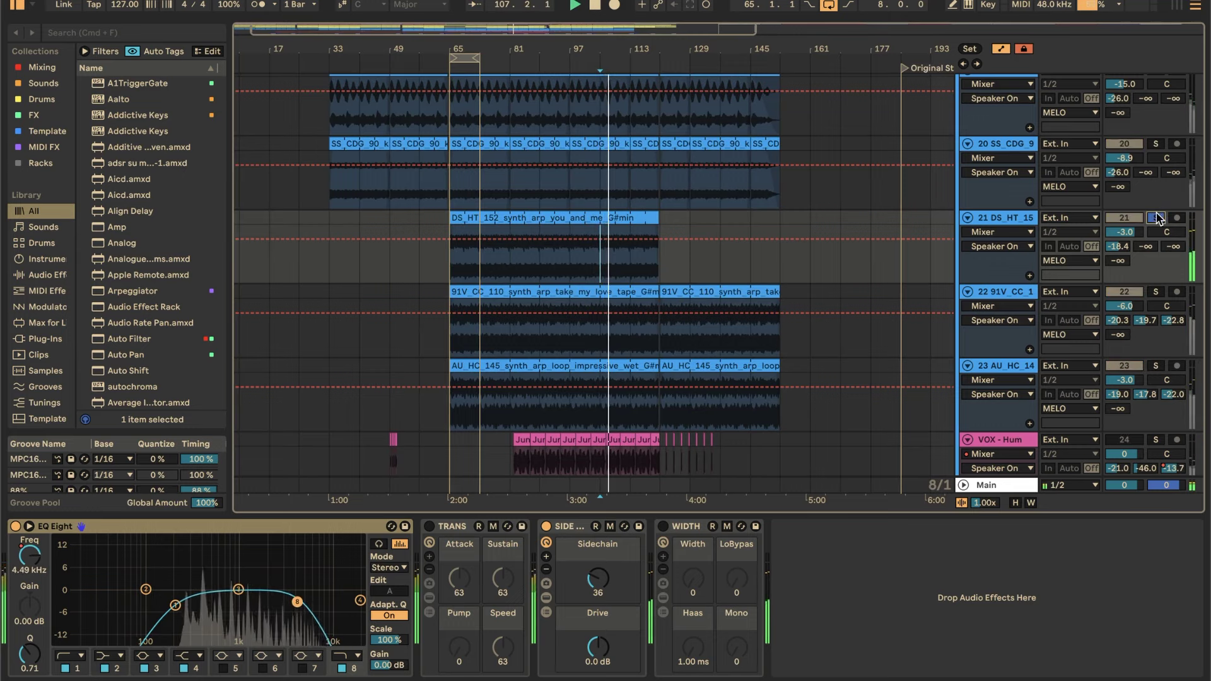
pyautogui.click(1155, 292)
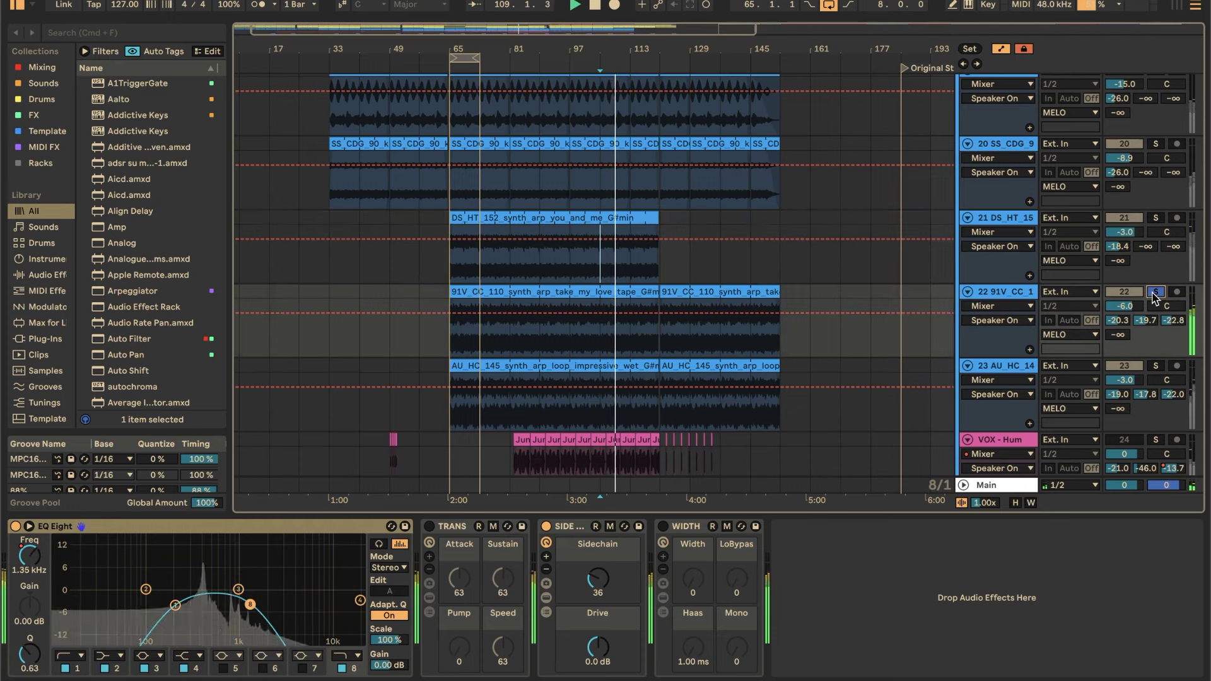
pyautogui.click(1155, 366)
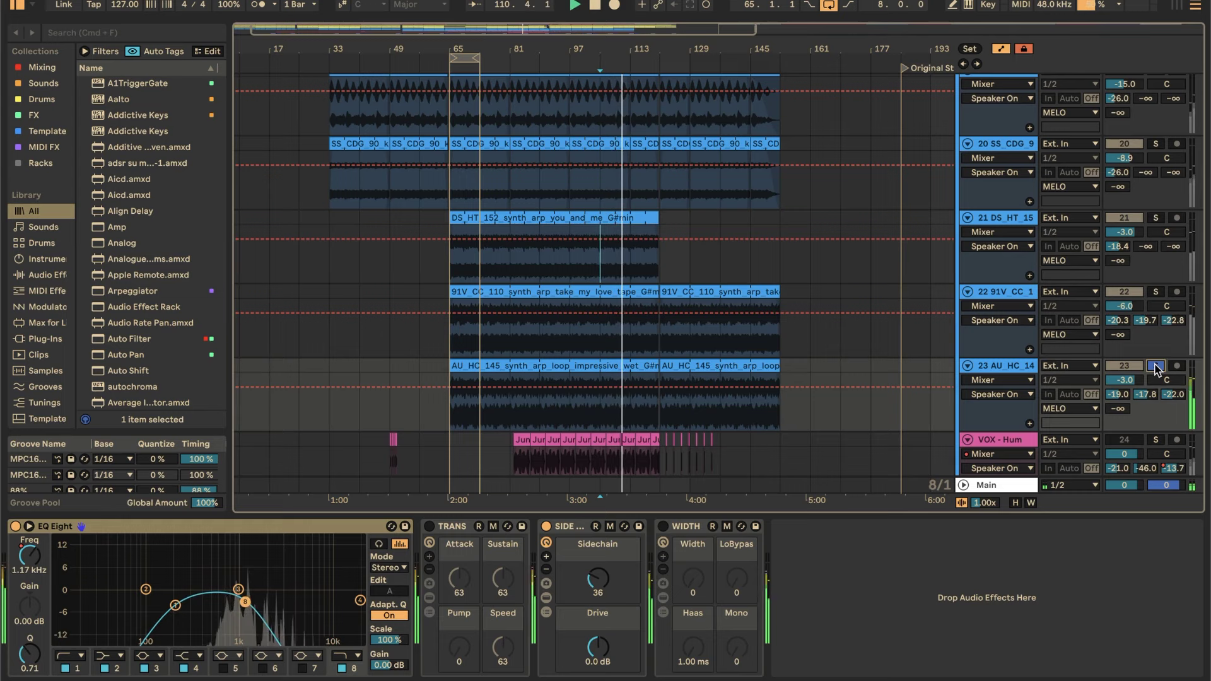
pyautogui.click(1156, 366)
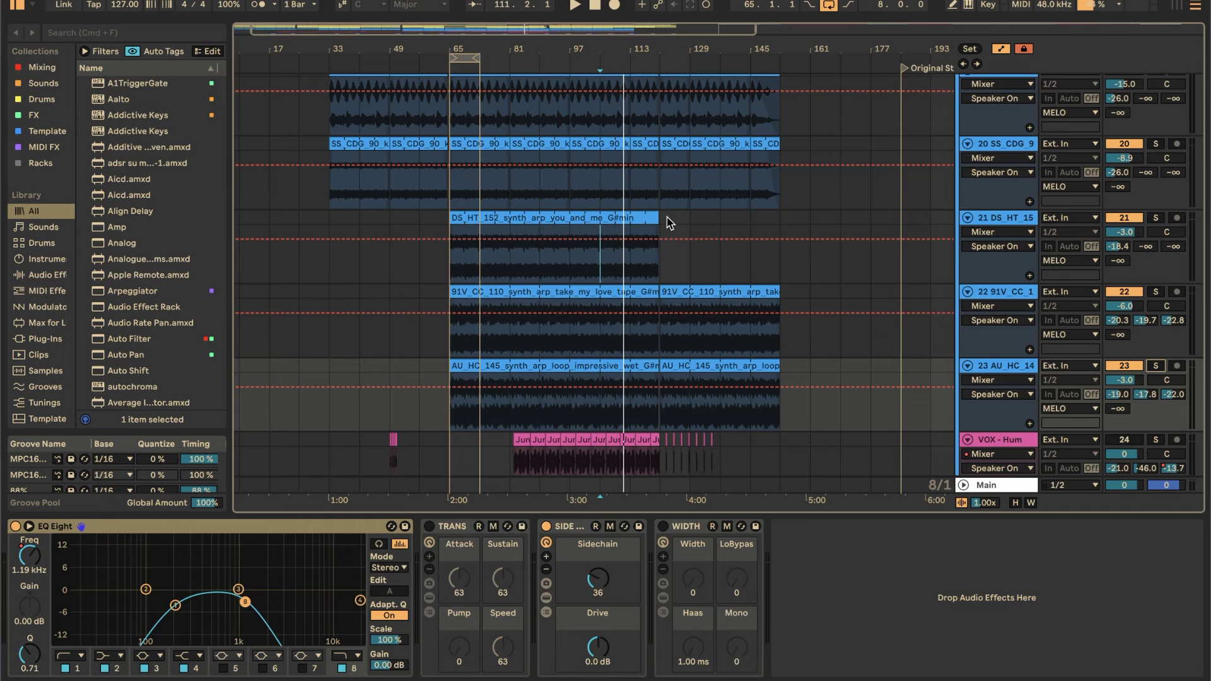
# - Unfold the BASS group below the vocal track and activate it
pyautogui.scroll(-4, 669, 222)
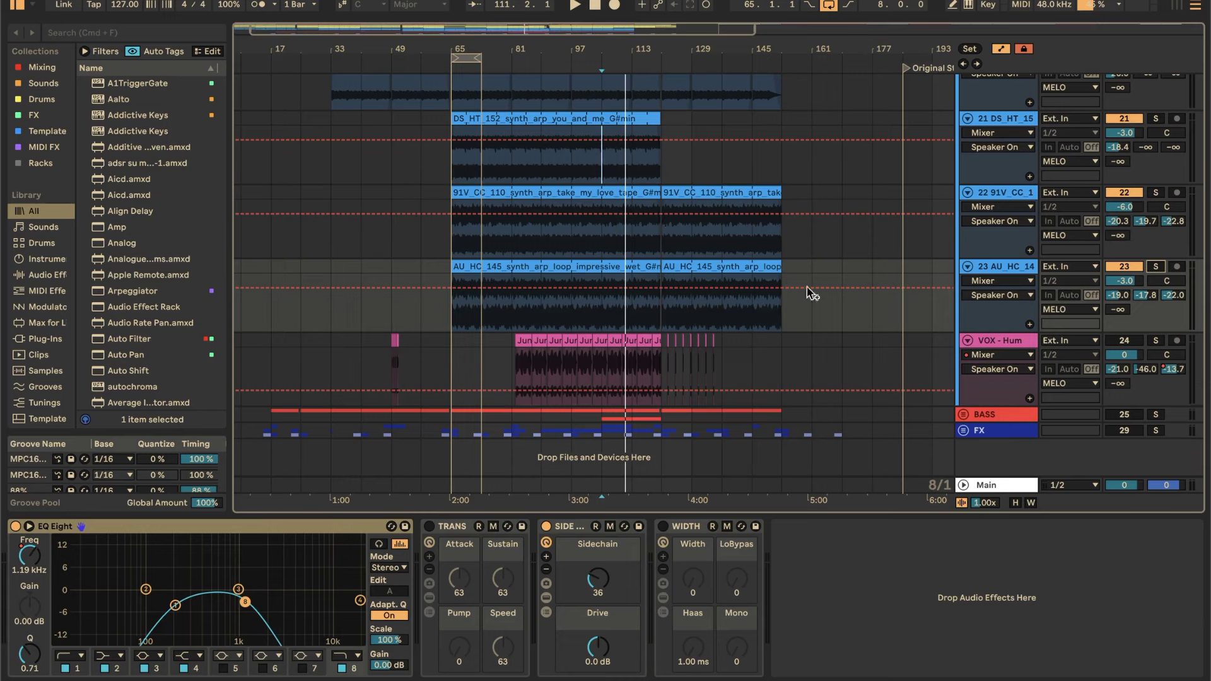
pyautogui.click(963, 415)
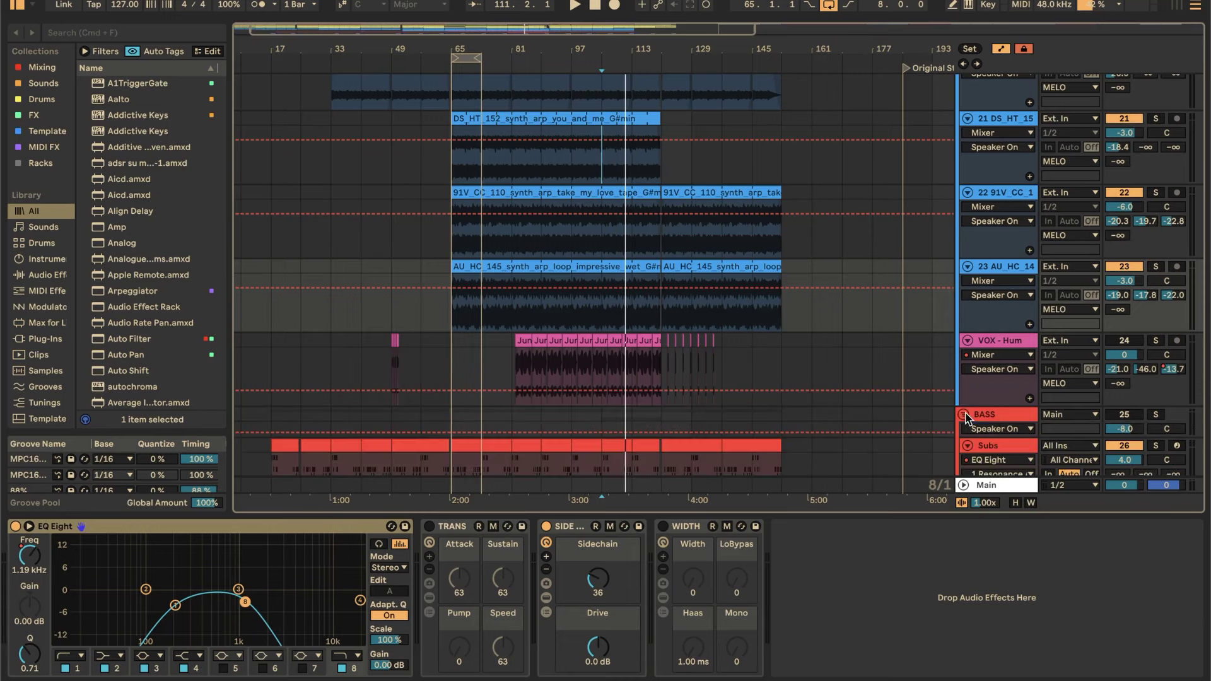
pyautogui.click(1126, 420)
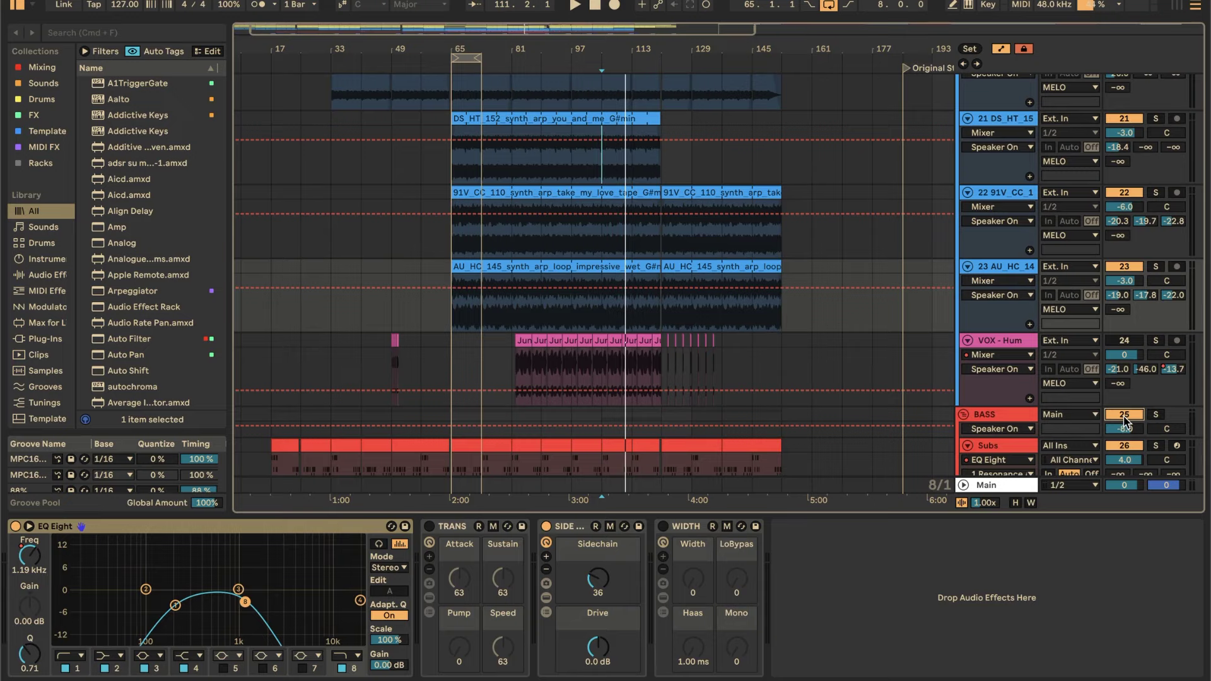
# - Play the drop from bar 65 with the bass, and examine the Subs clip's notes there in an enlarged note editor
pyautogui.scroll(10, 818, 325)
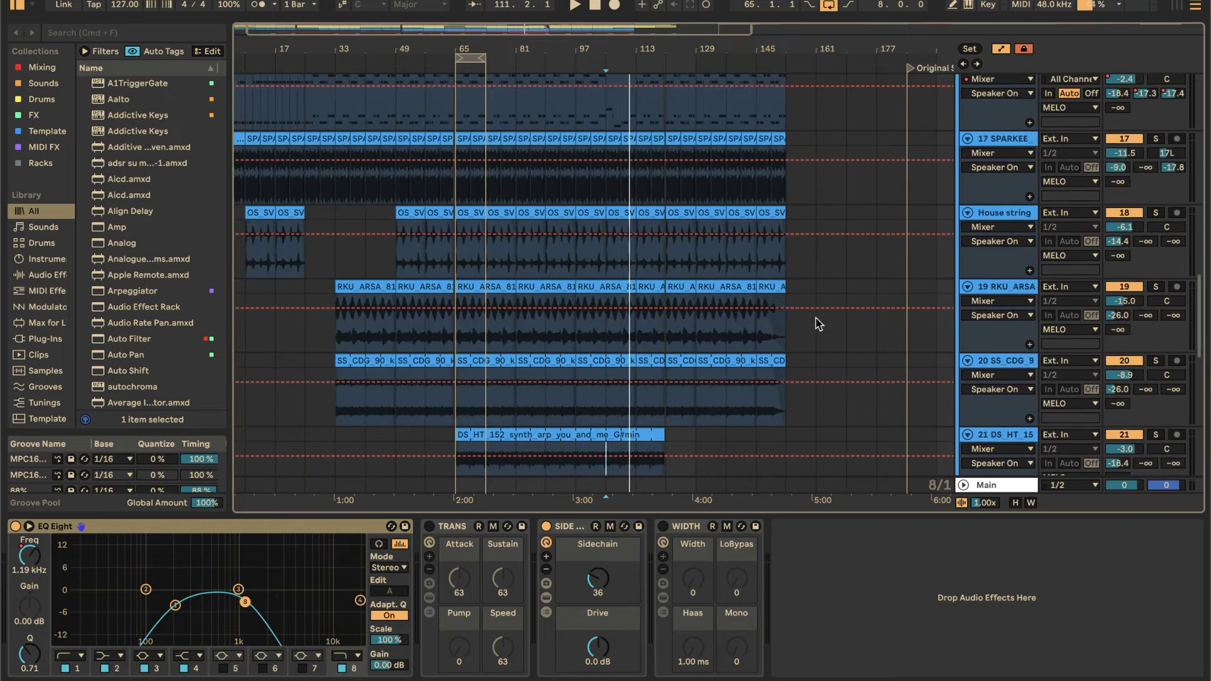
pyautogui.scroll(5, 819, 324)
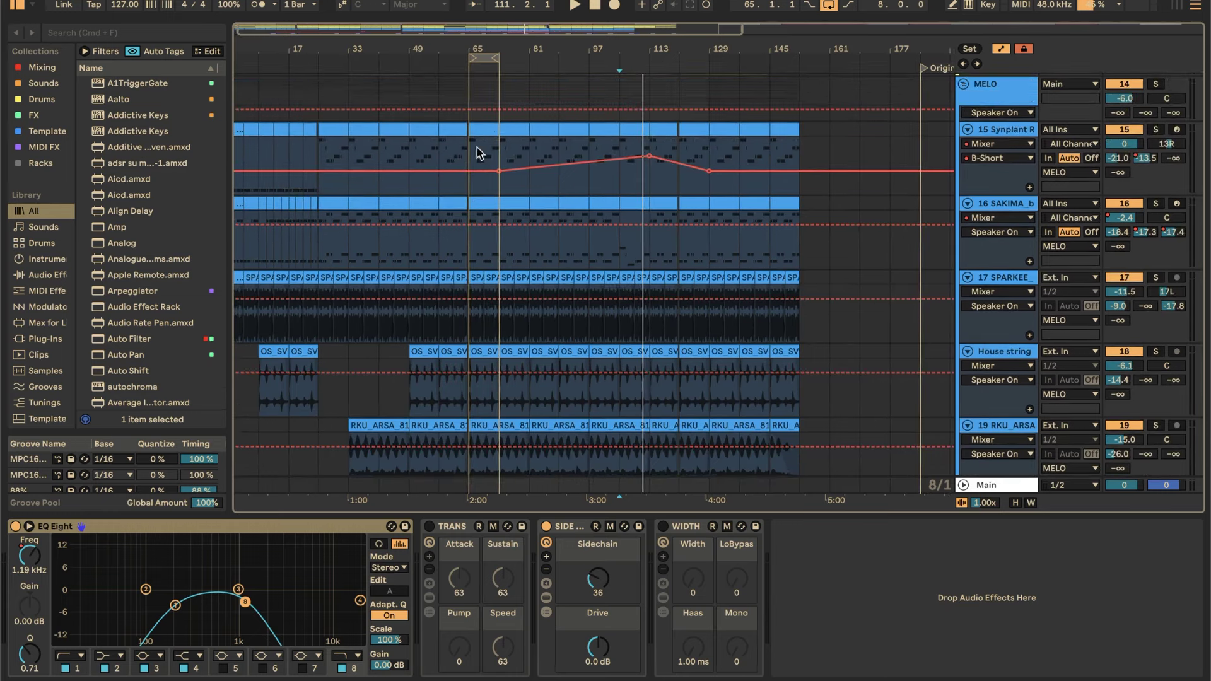
pyautogui.scroll(-3, 516, 205)
pyautogui.scroll(-5, 516, 205)
pyautogui.scroll(3, 478, 359)
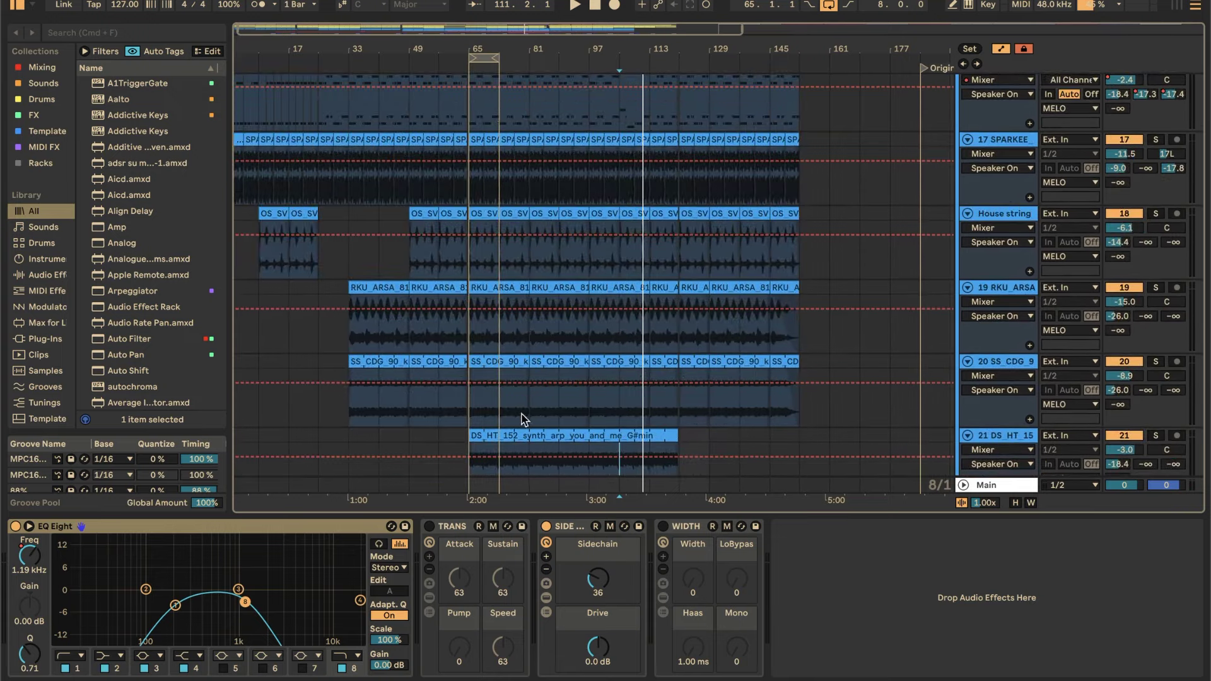
pyautogui.scroll(-20, 514, 271)
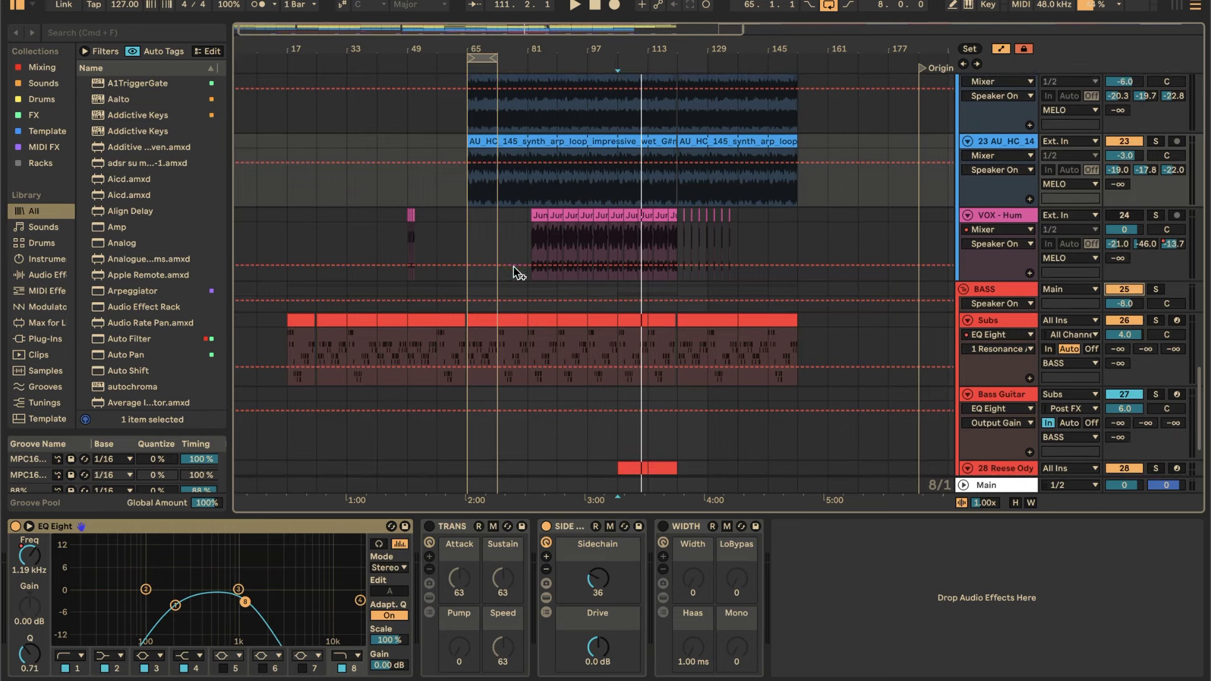
pyautogui.click(468, 344)
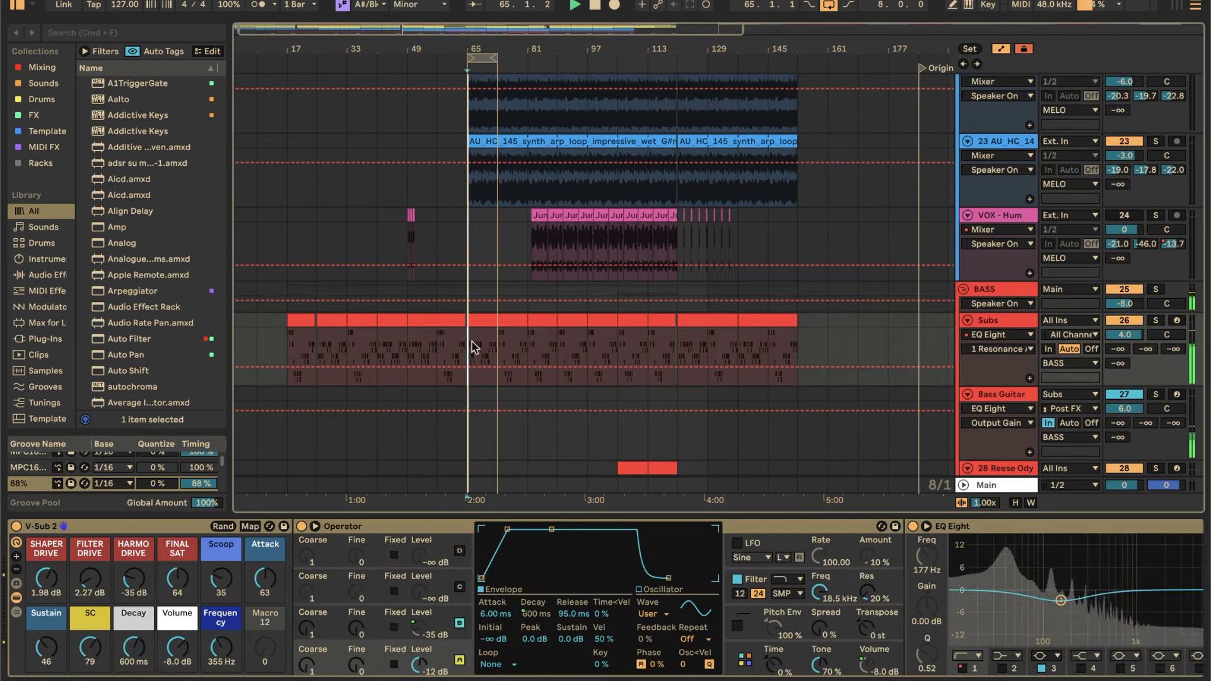
pyautogui.doubleClick(482, 321)
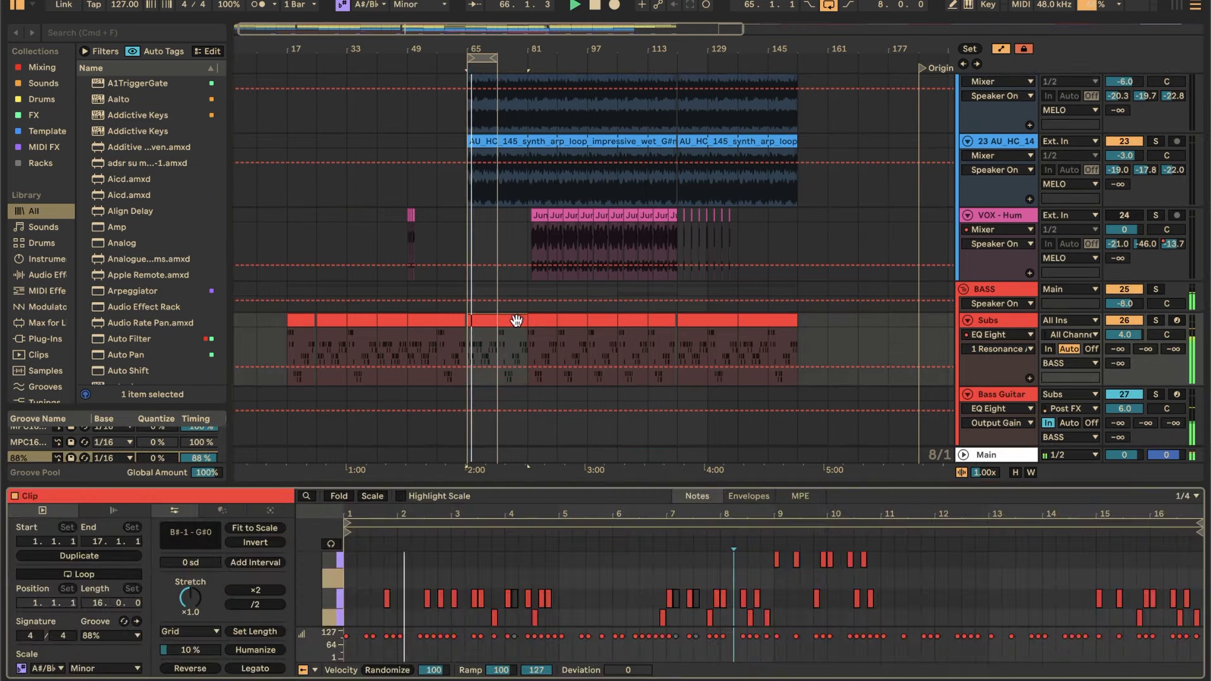
pyautogui.moveTo(641, 471); pyautogui.dragTo(650, 292)
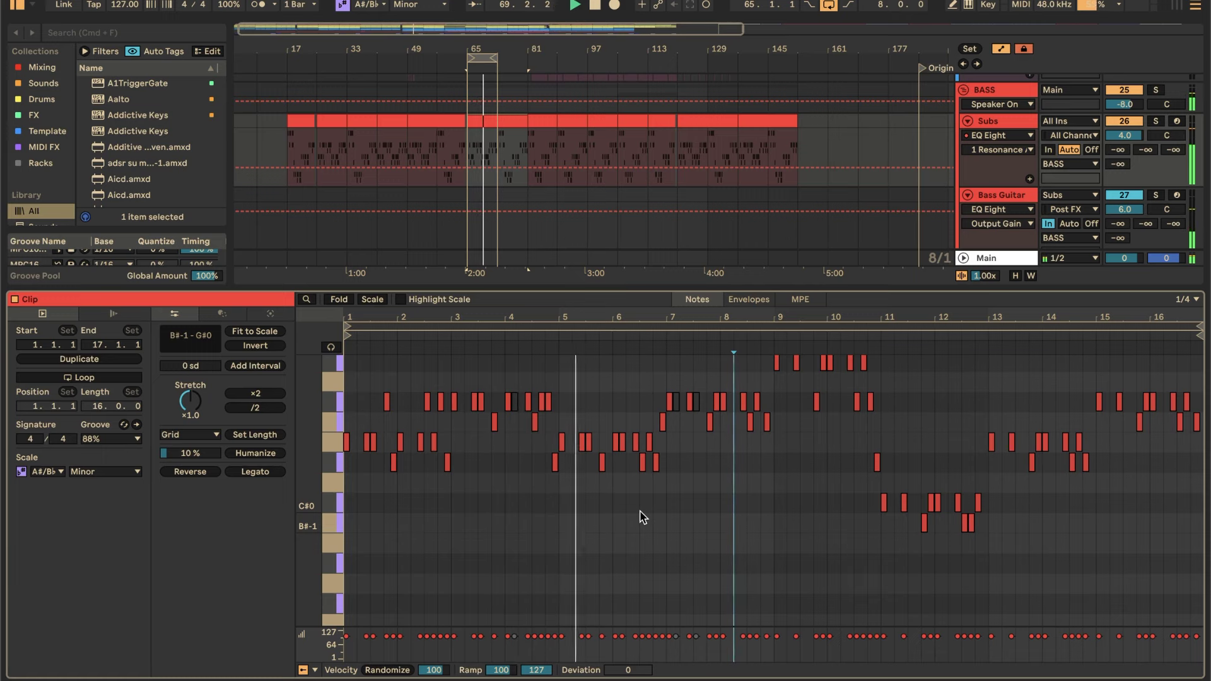
pyautogui.scroll(1, 643, 518)
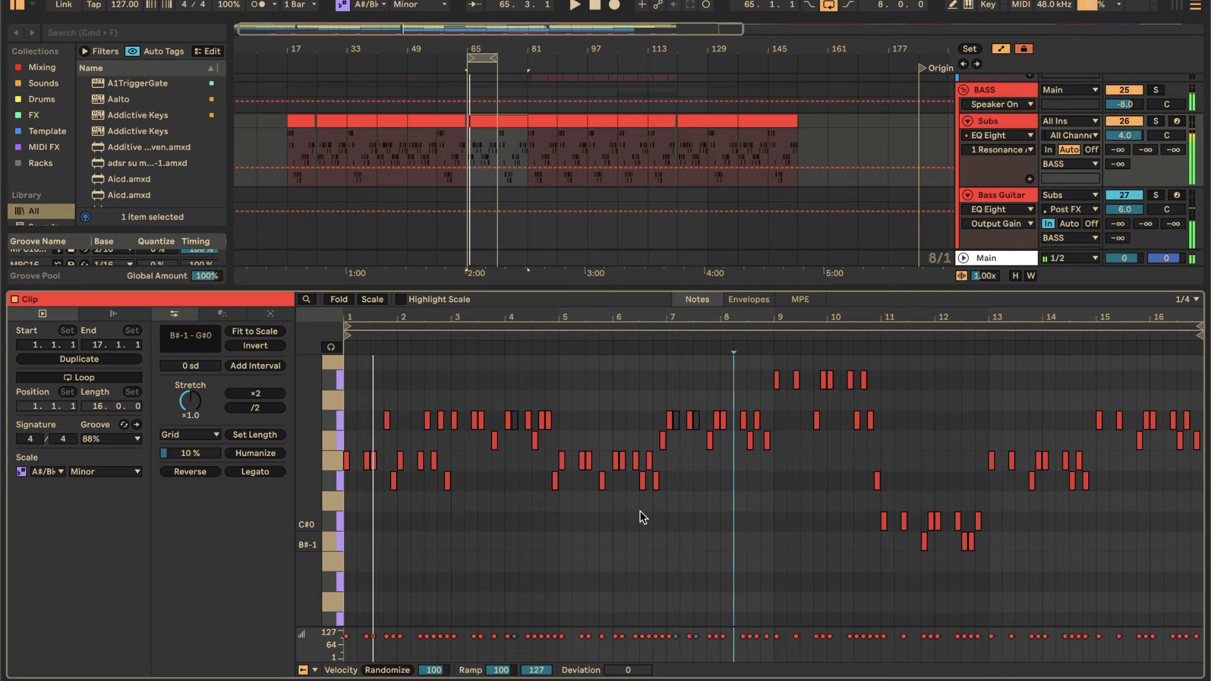
# - Stop playback and highlight the Subs clip's notes in bars 1 to 8, and those in bars 9 to 16
pyautogui.press('space')
pyautogui.moveTo(350, 377)
pyautogui.mouseDown()
pyautogui.moveTo(598, 517)
pyautogui.moveTo(771, 536)
pyautogui.mouseUp()
pyautogui.moveTo(780, 359); pyautogui.dragTo(1201, 605)
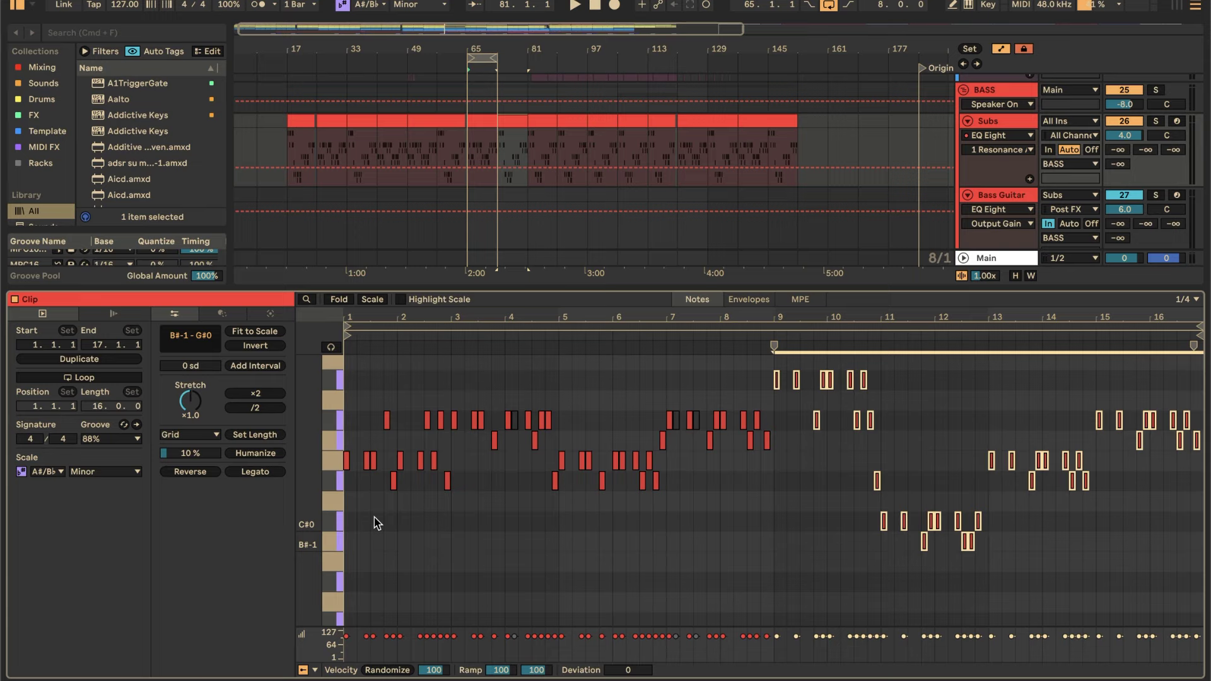
# - Examine the Subs track's device chain with the V-Sub 2 rack, Operator and EQ Eight
pyautogui.click(998, 120)
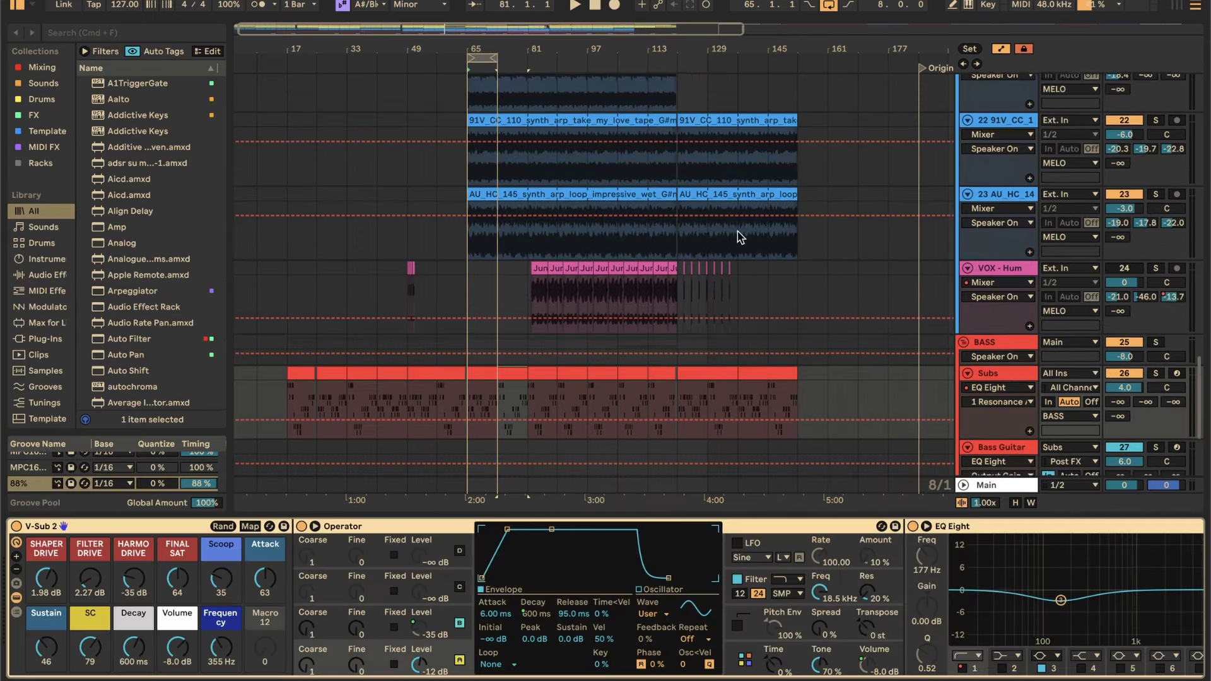
pyautogui.scroll(-3, 738, 235)
pyautogui.click(1010, 282)
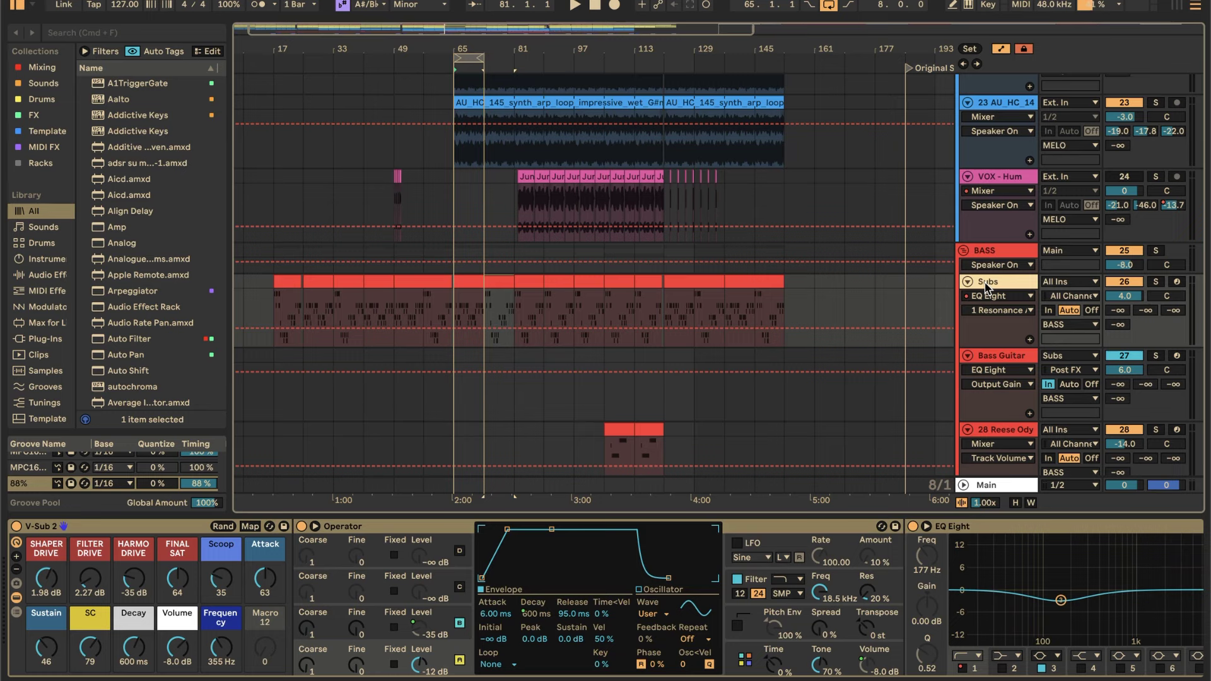
pyautogui.scroll(-2, 988, 285)
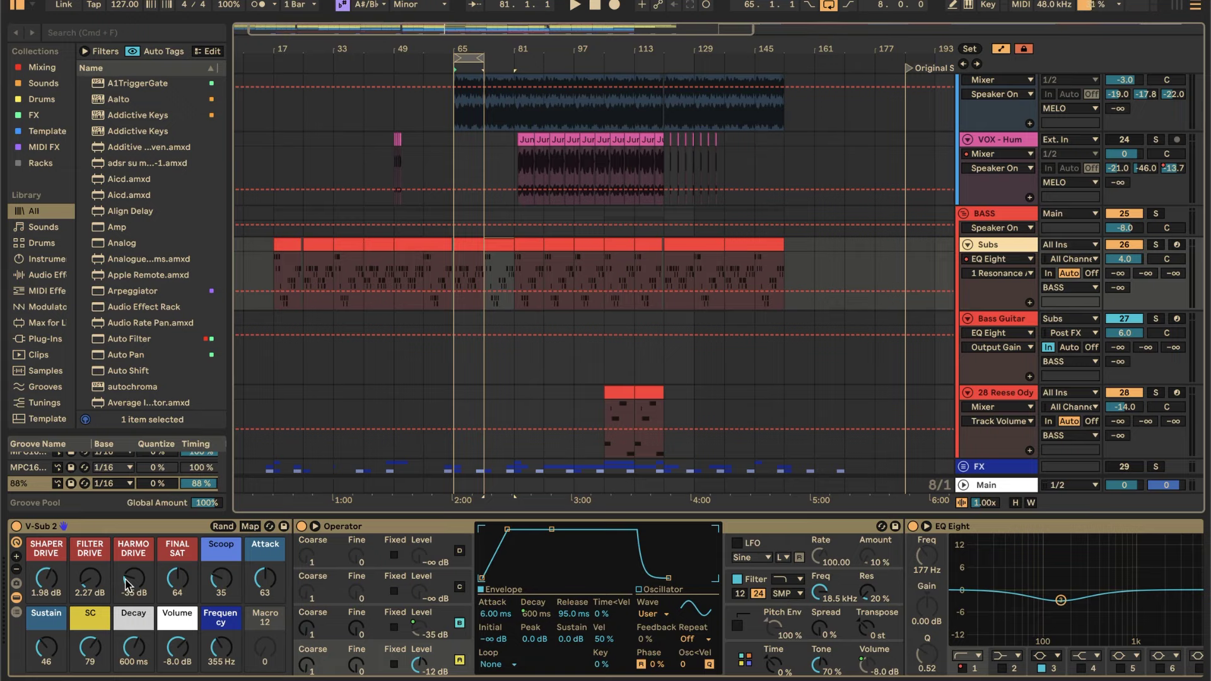
# - Compare the Bass Guitar track's Trillian - Chapman instrument and EQ Eight with the devices on the Subs track
pyautogui.click(1008, 322)
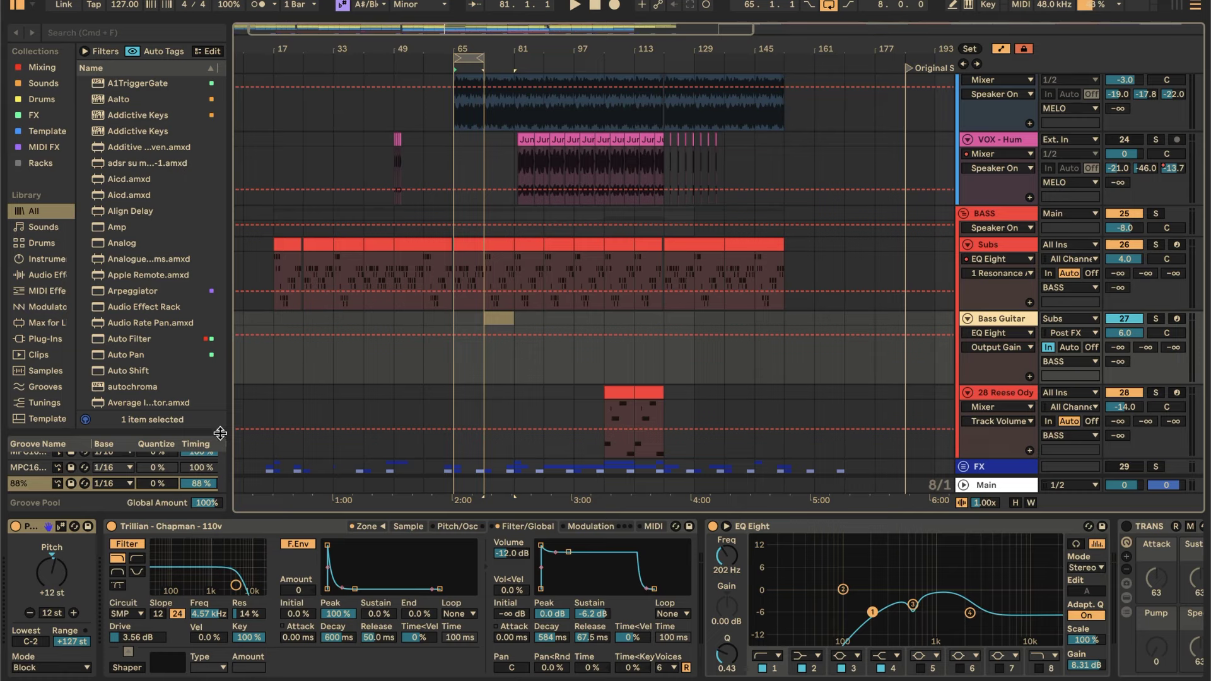
pyautogui.click(1000, 246)
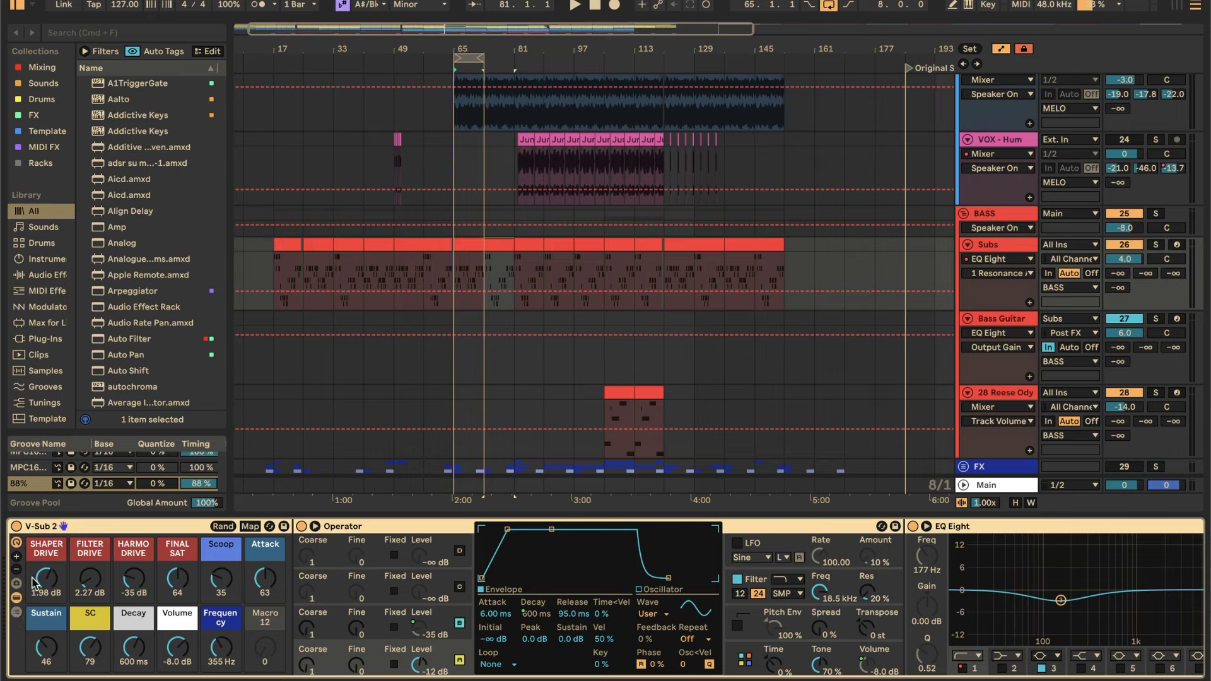
pyautogui.click(985, 319)
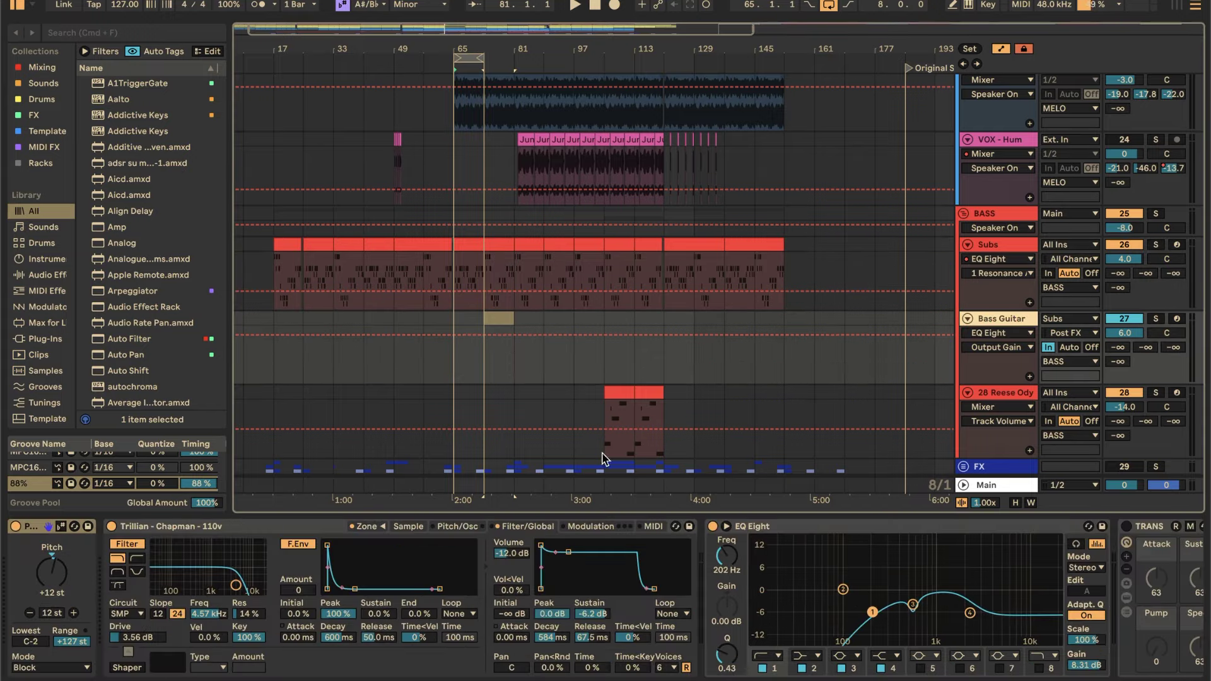
# - Place the cursor at bar 105, where the Reese clip begins, and review the BASS, Subs and Bass Guitar device chains
pyautogui.scroll(-2, 915, 334)
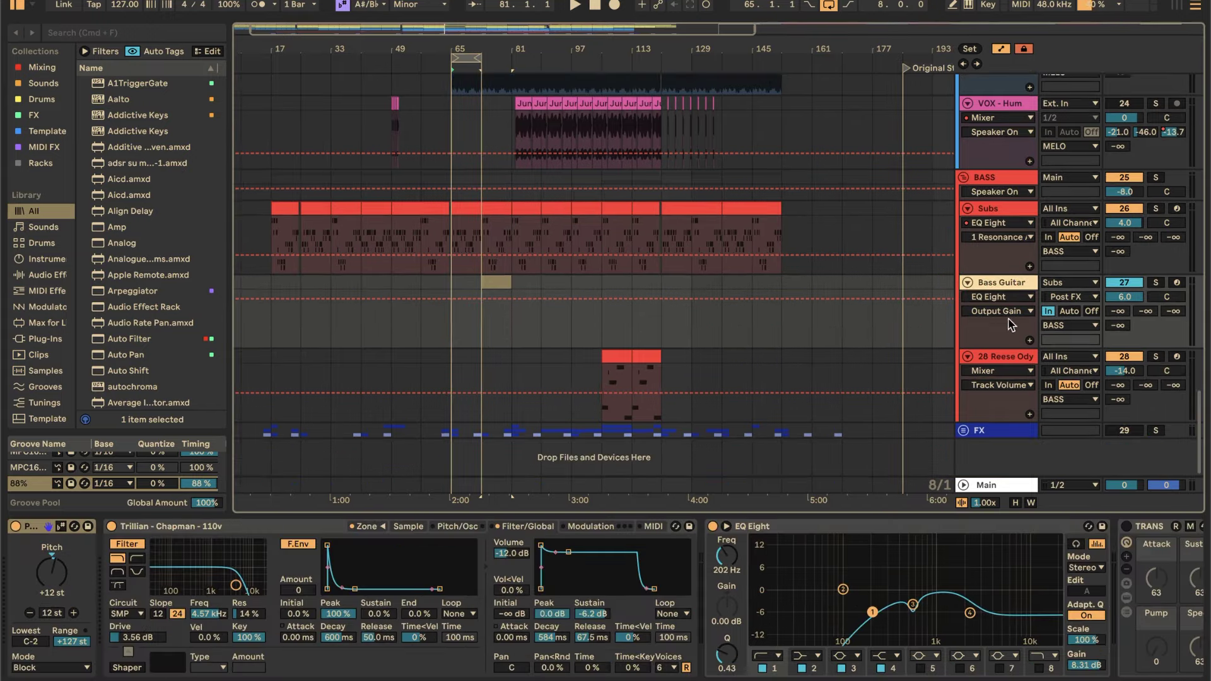
pyautogui.click(603, 343)
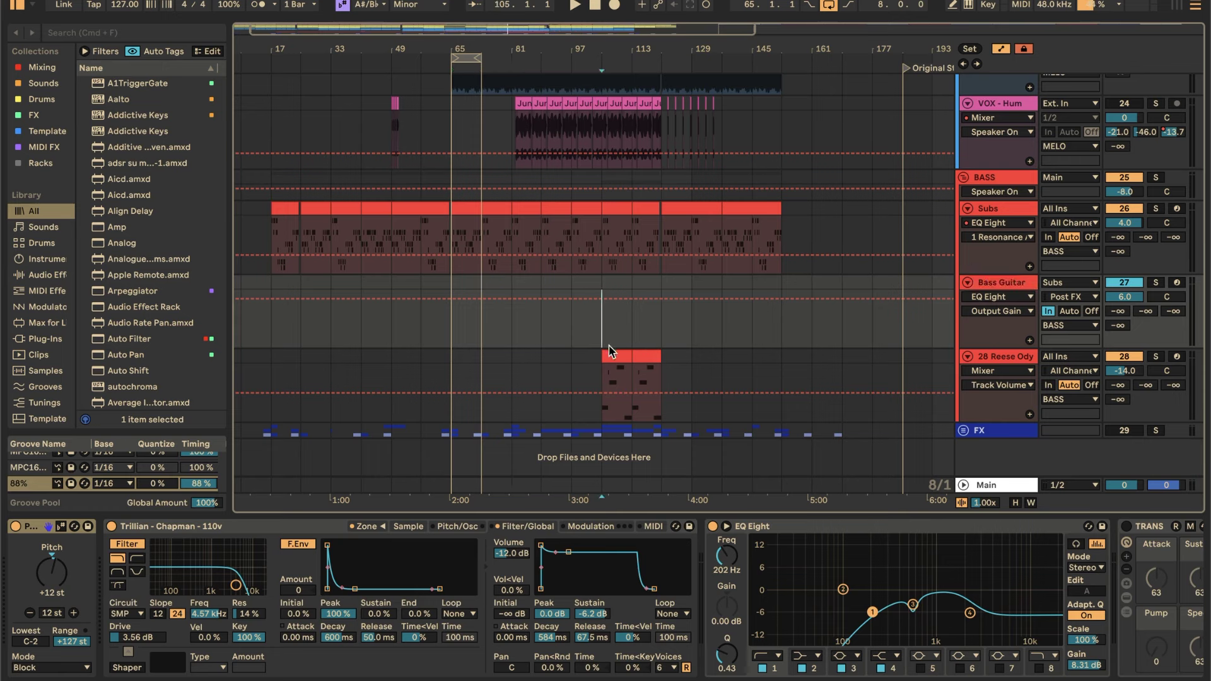
pyautogui.click(1005, 181)
pyautogui.click(1006, 212)
pyautogui.click(1003, 287)
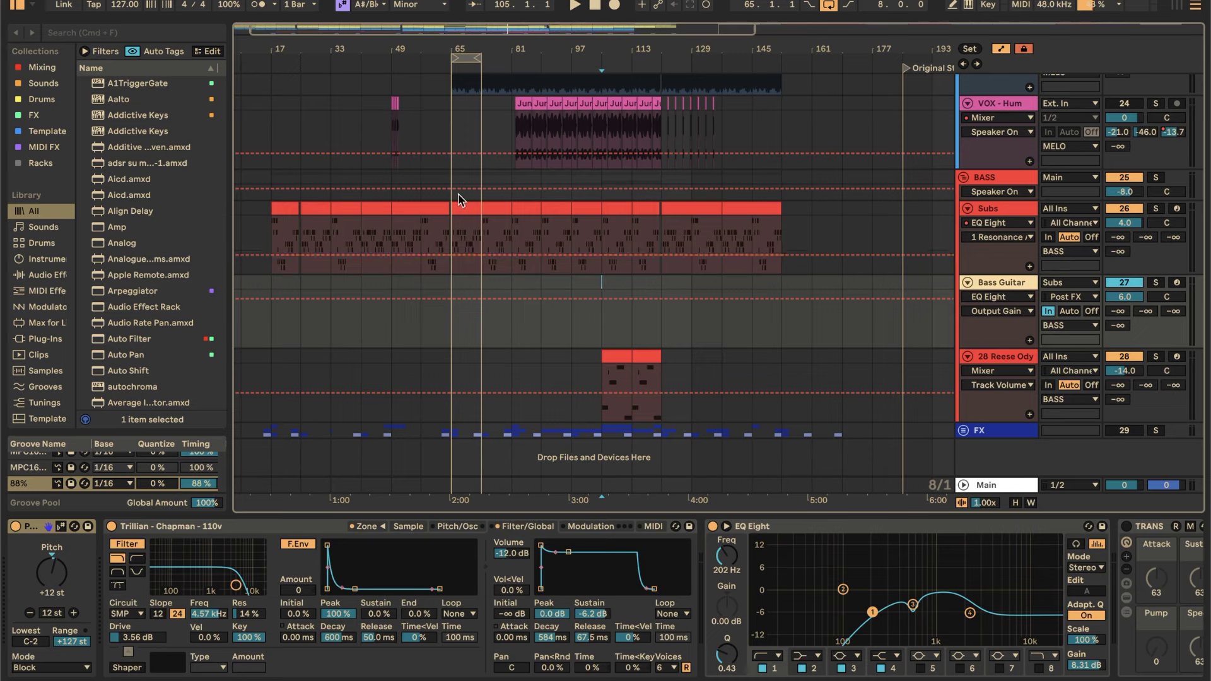
# - Switch to the project's web page and read its song structure section, including the Structure Track and the three structuring tools
pyautogui.scroll(15, 459, 196)
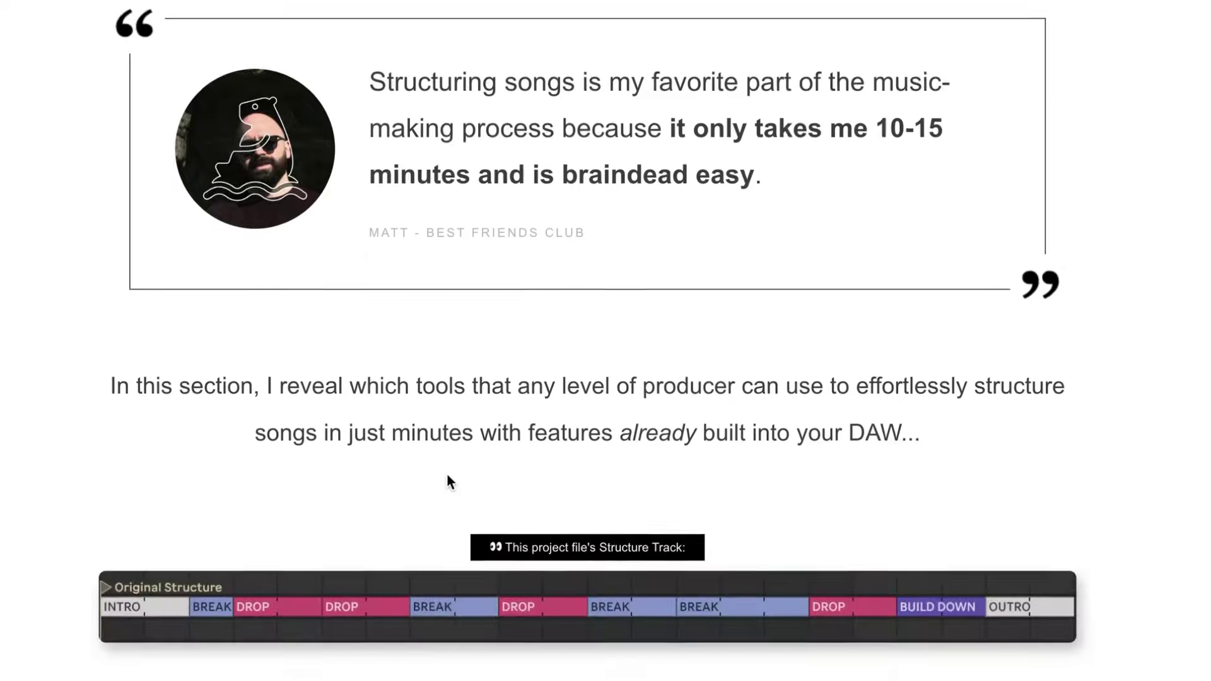
pyautogui.scroll(-5, 446, 482)
pyautogui.scroll(-3, 448, 482)
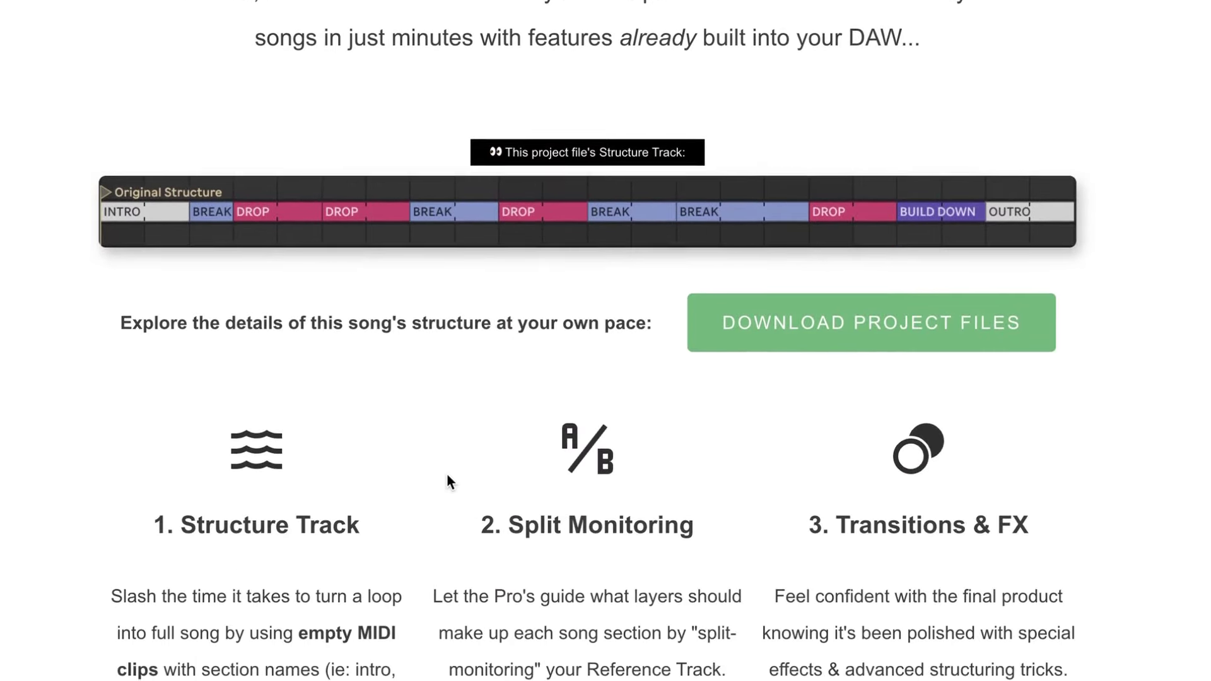